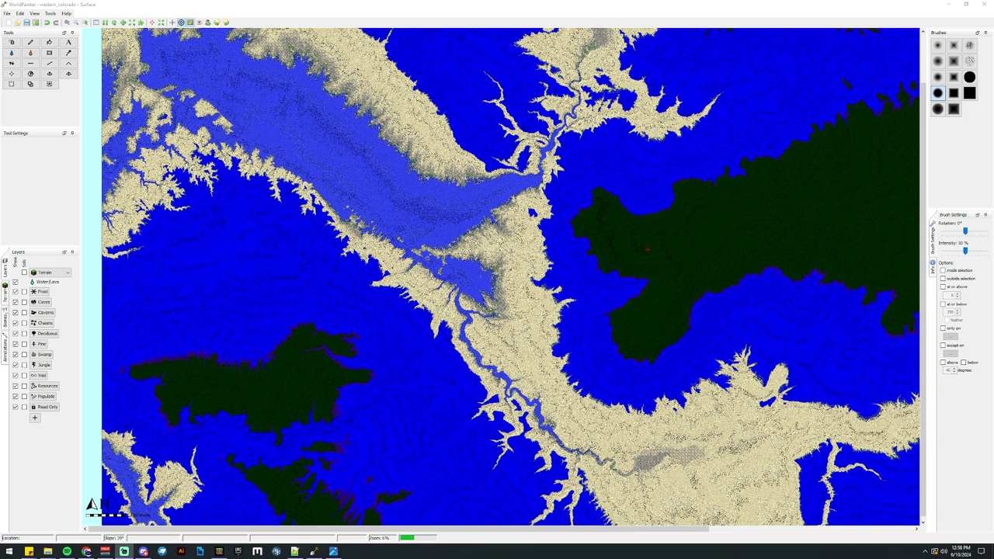
Open Task Manager from the taskbar and enlarge its window over the WorldPainter map
key("super")
key("Escape")
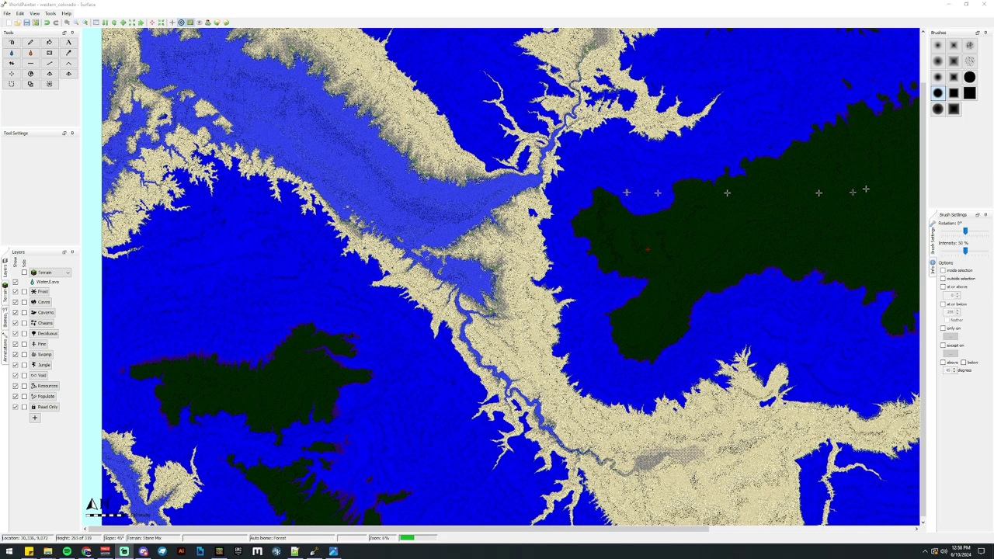
left_click_drag(923, 234, 447, 546)
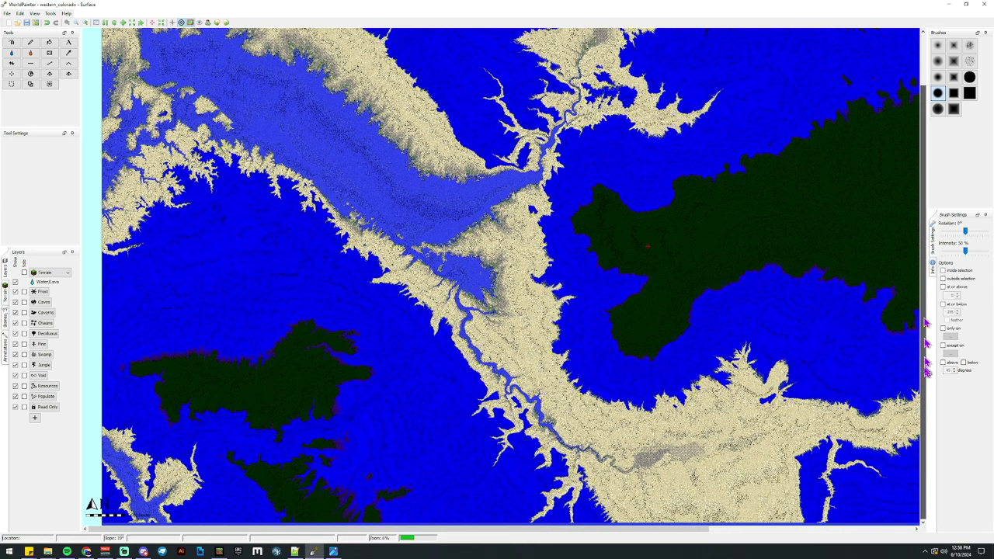
right_click(442, 552)
left_click(466, 515)
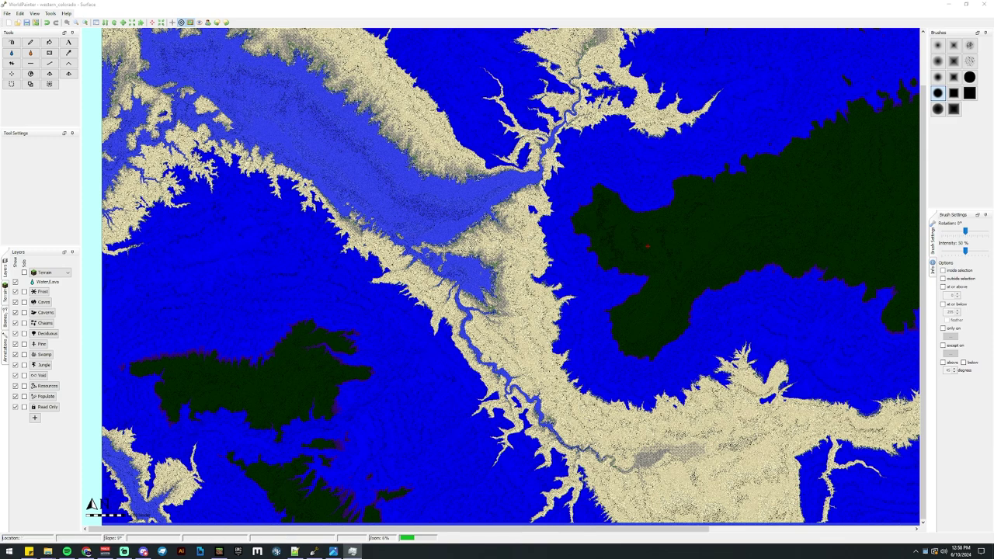
left_click_drag(743, 147, 339, 144)
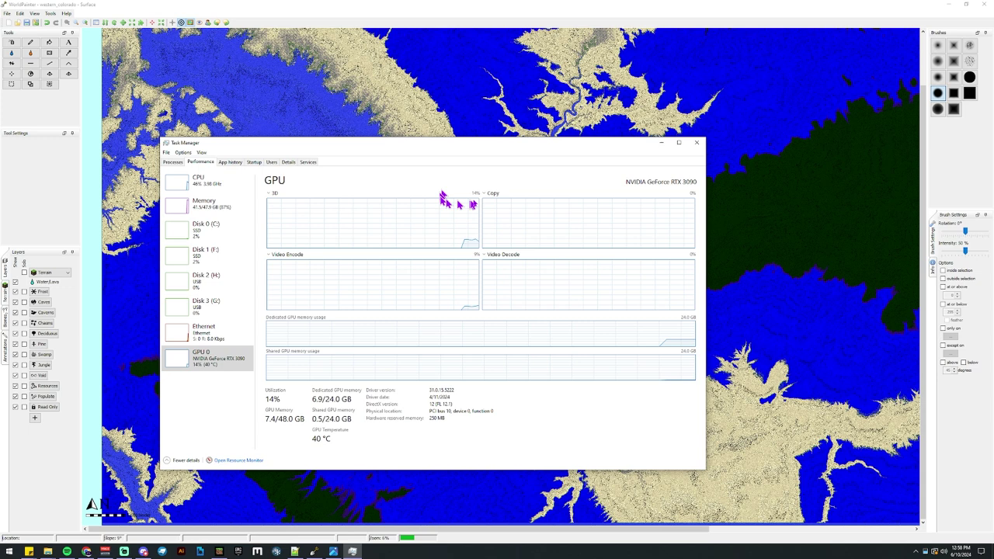
Check GPU usage on the Performance tab, then close Task Manager
left_click(173, 162)
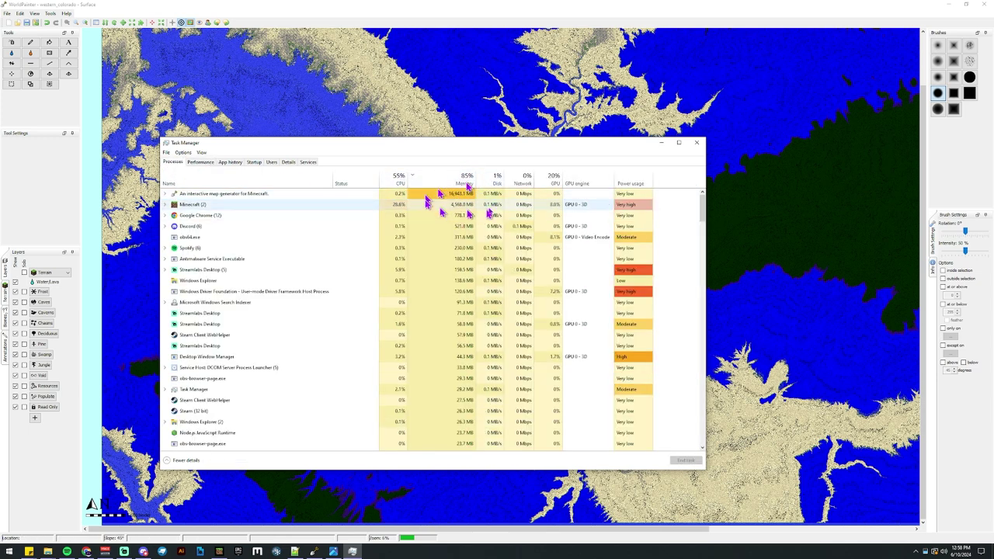
left_click(696, 142)
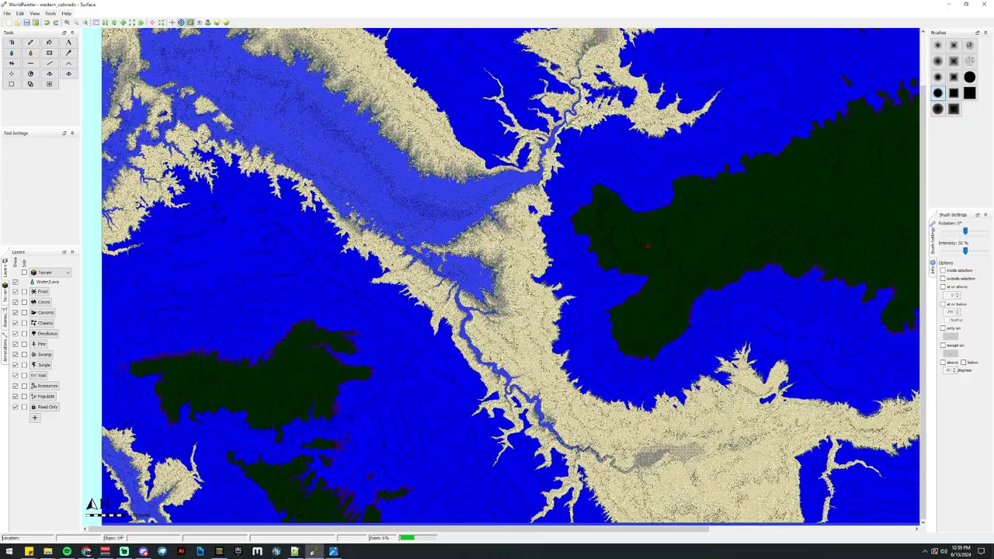
View Western_Colorado_smoother.png full screen, then bring up ColoradoWest_7k.png in Photos
key("alt+Tab")
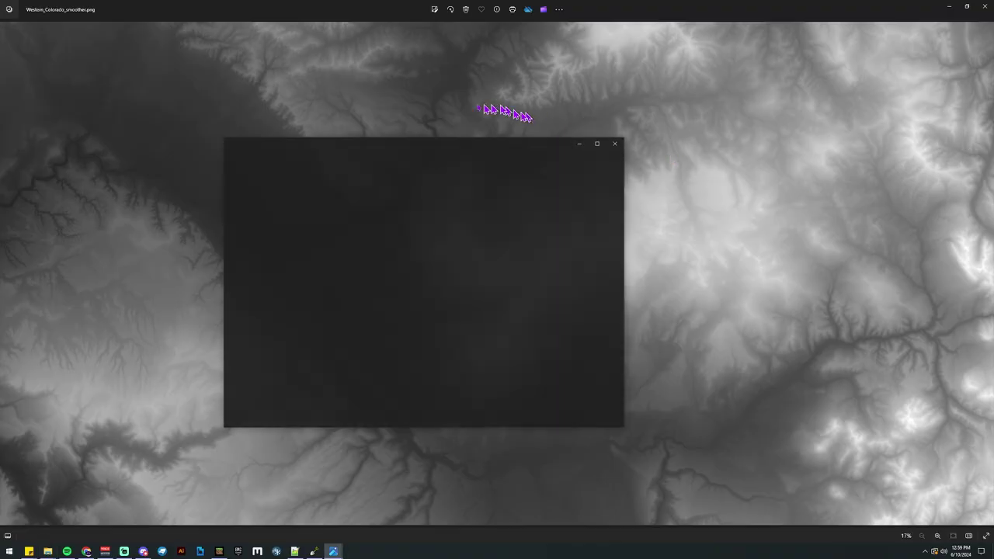
left_click(616, 145)
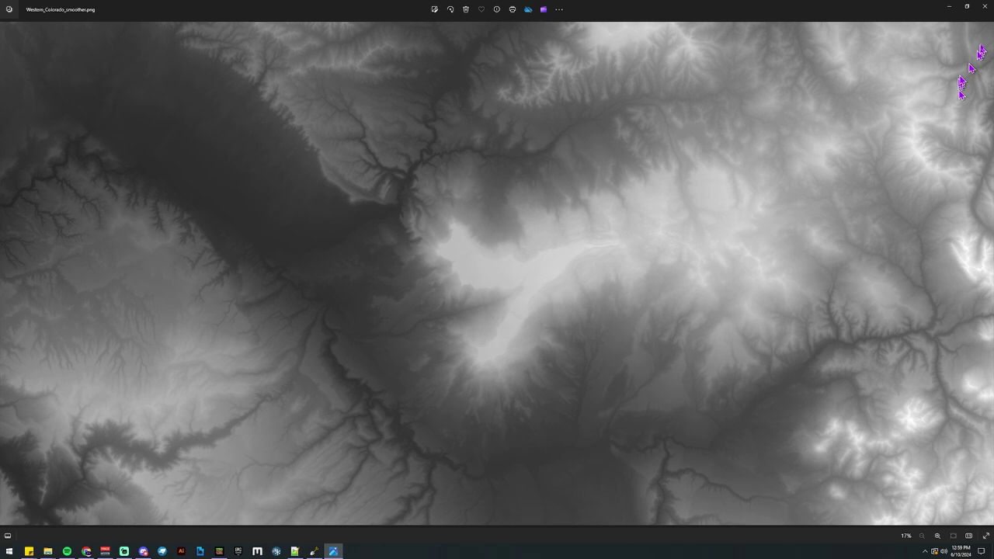
left_click(985, 7)
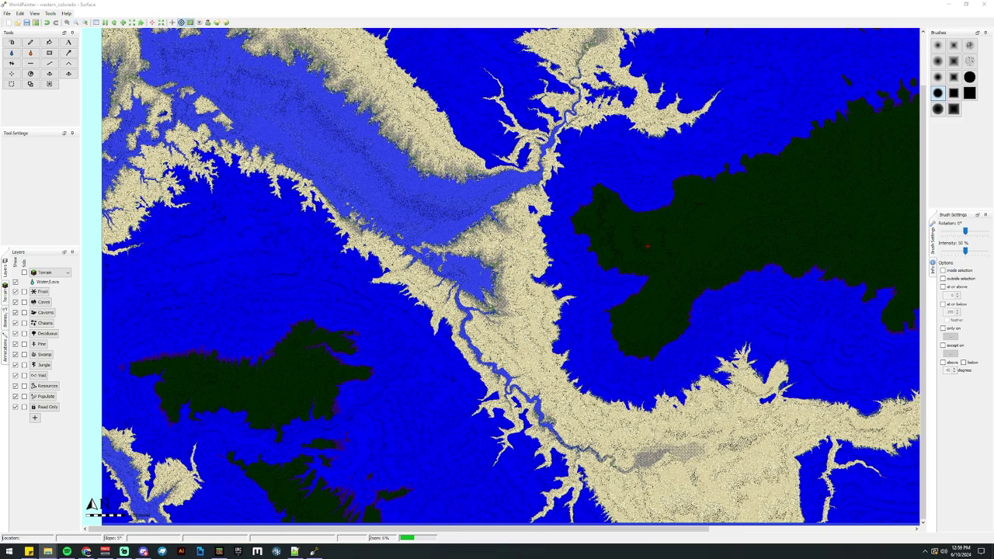
left_click(333, 552)
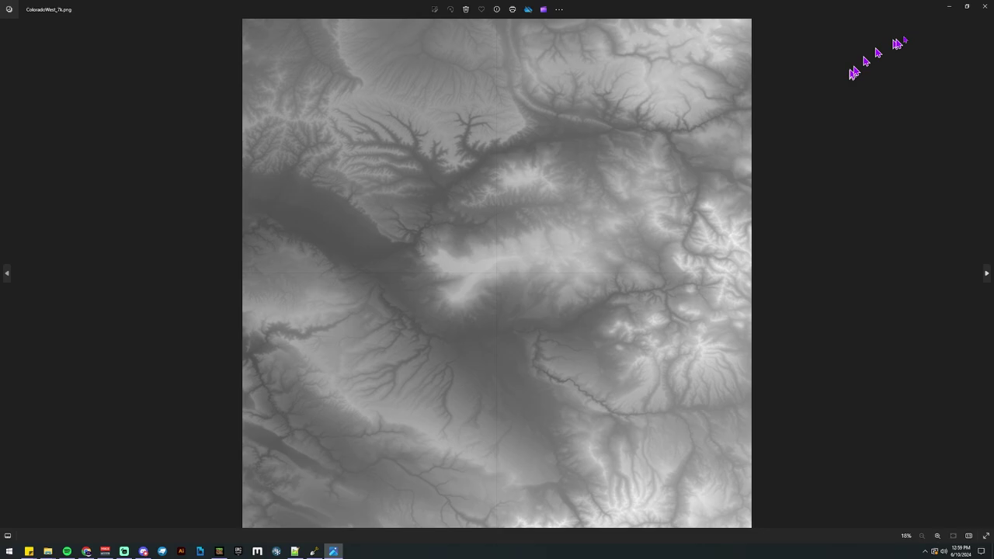
Close the heightmap viewer and launch Google Earth Pro via a Start search for 'earth'
left_click(985, 6)
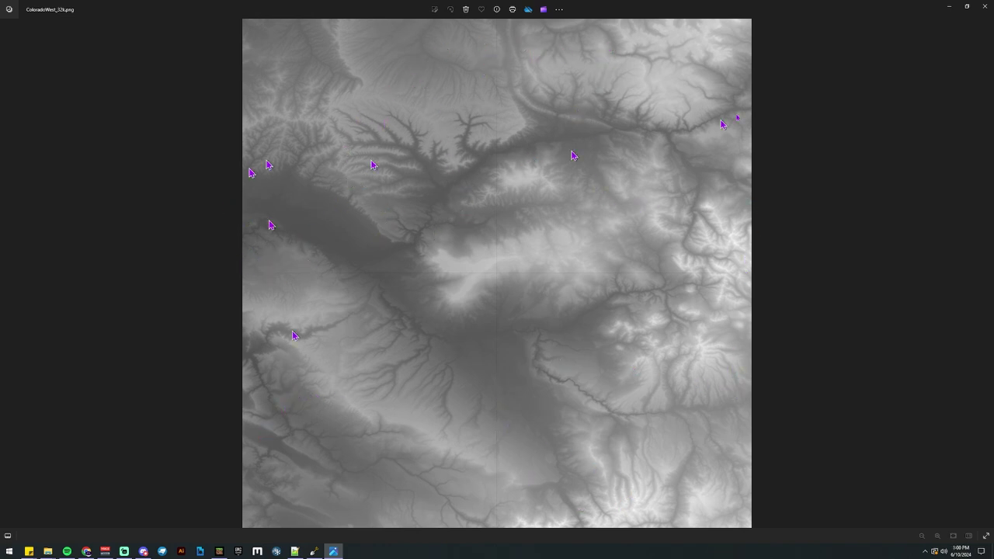
left_click(9, 553)
type("earth")
left_click(62, 330)
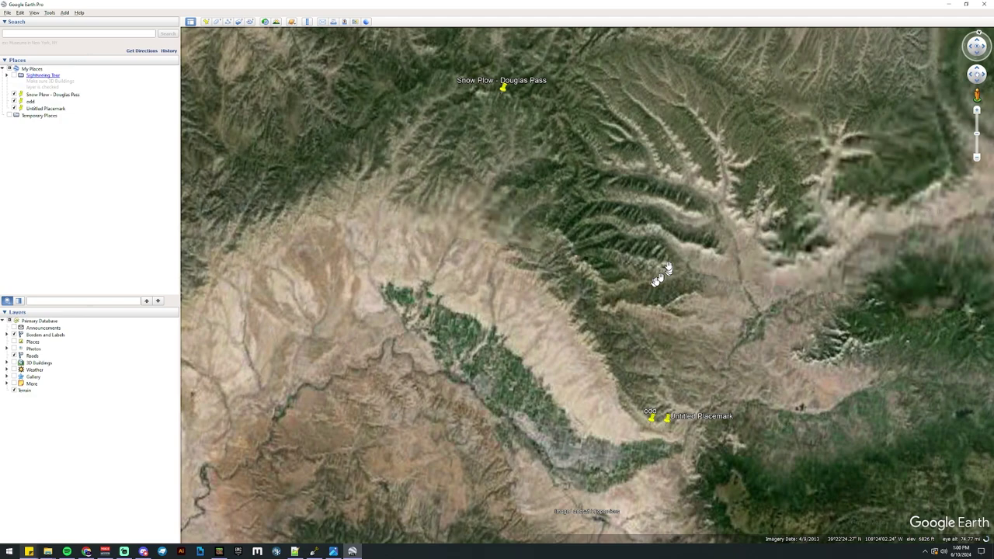
Zoom out and pan until Grand Mesa and Grand Junction are in view
scroll(702, 269, "down", 3)
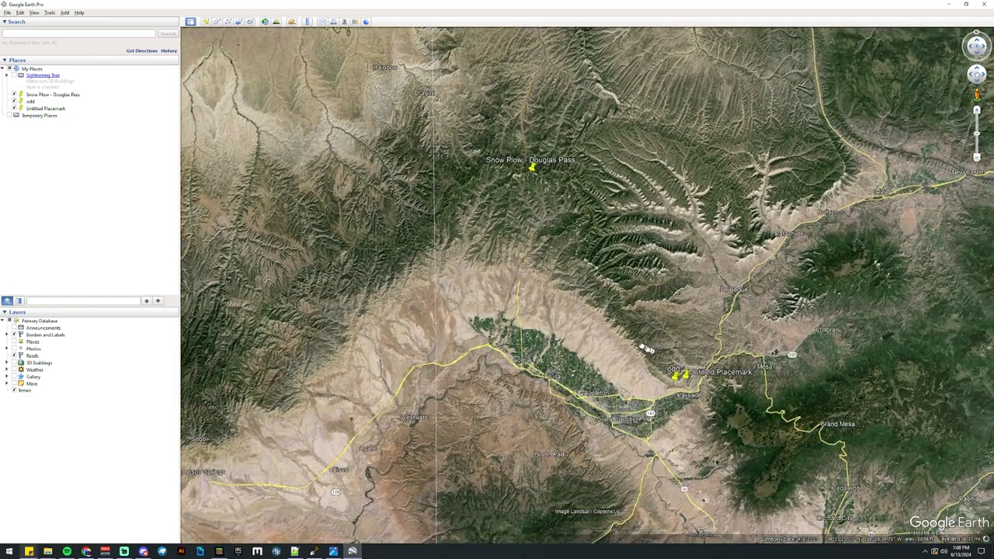
left_click_drag(688, 295, 516, 223)
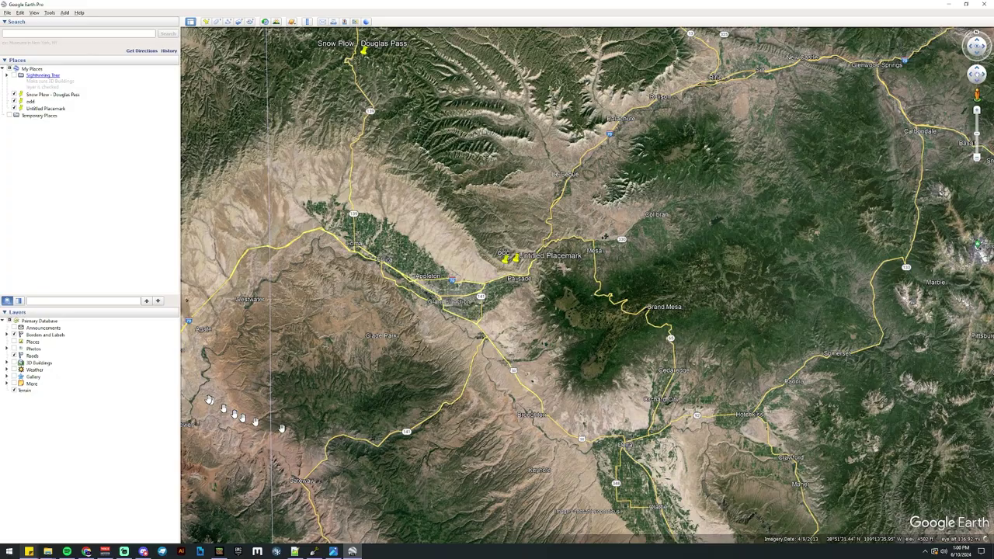
Close ColoradoWest_7k.png and shrink the smoother heightmap window beside the Google Earth map
left_click(334, 552)
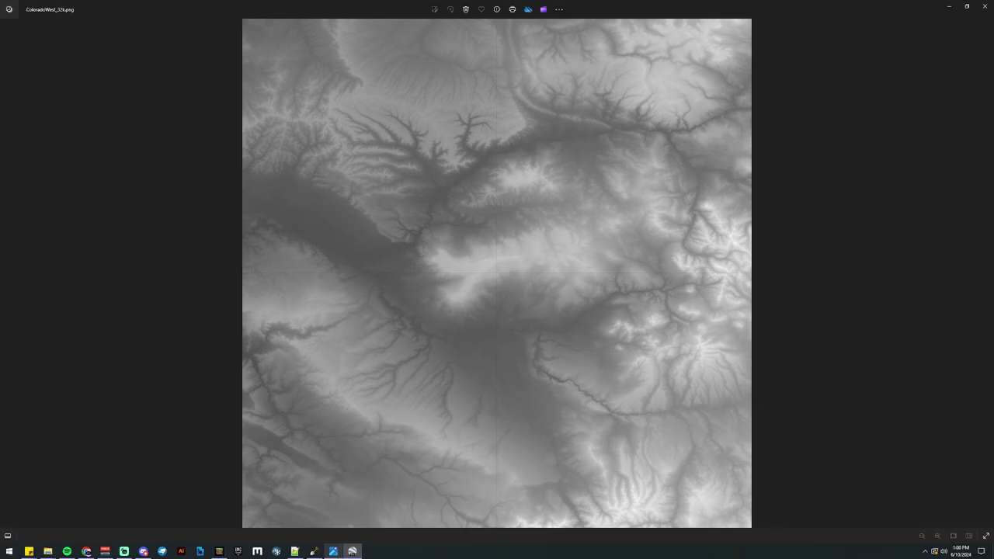
left_click(985, 6)
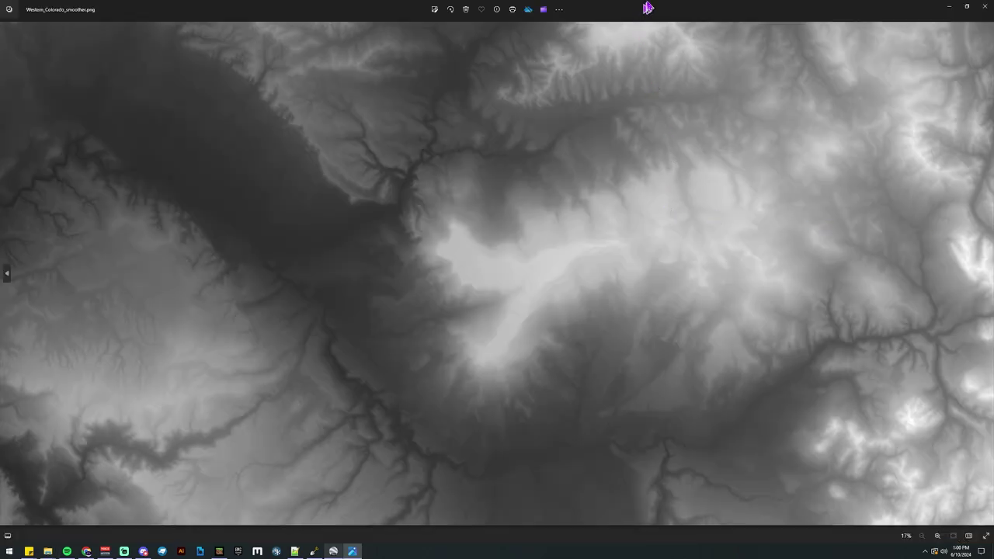
left_click_drag(649, 8, 226, 19)
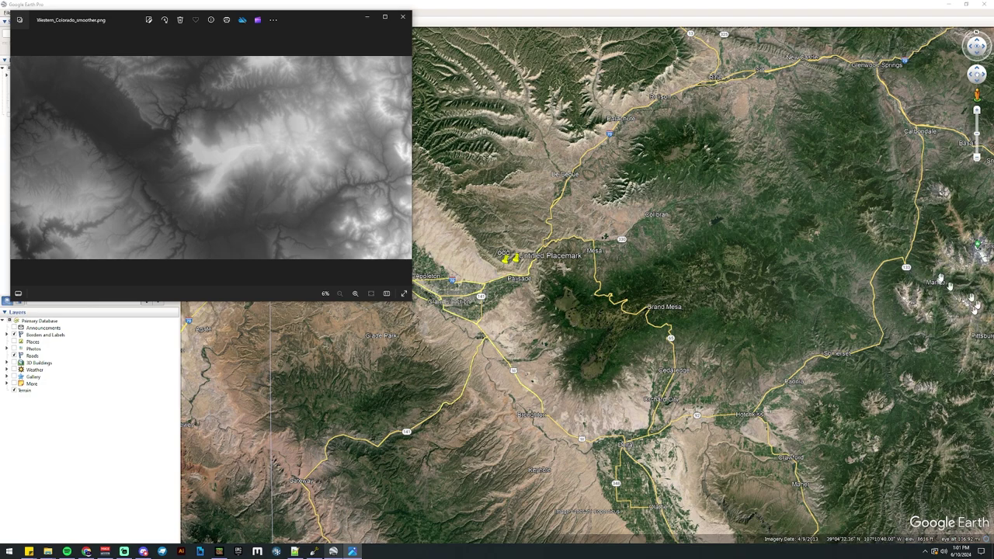
Pan the map down to the Douglas Pass placemark, then briefly reopen and close the heightmap viewer
left_click_drag(849, 133, 788, 215)
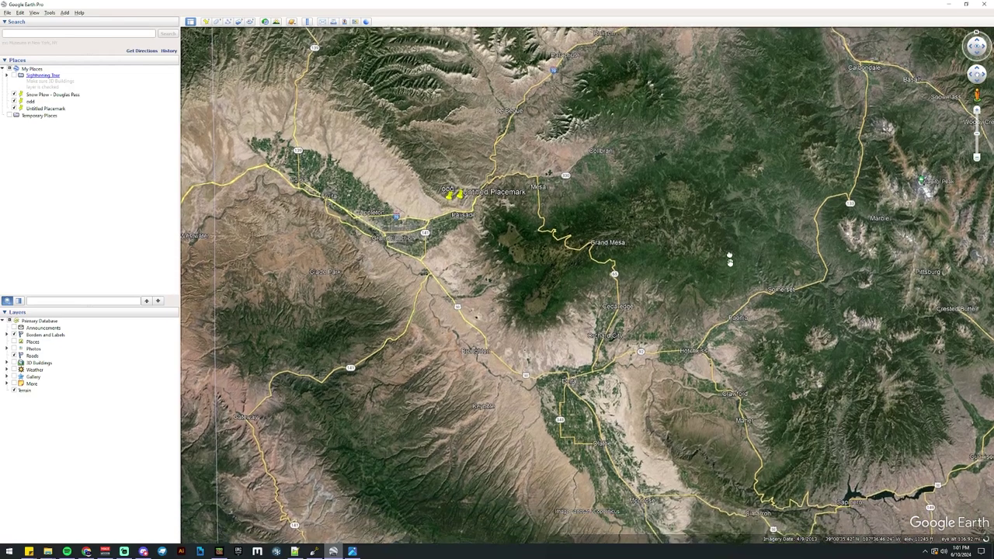
left_click_drag(730, 260, 733, 301)
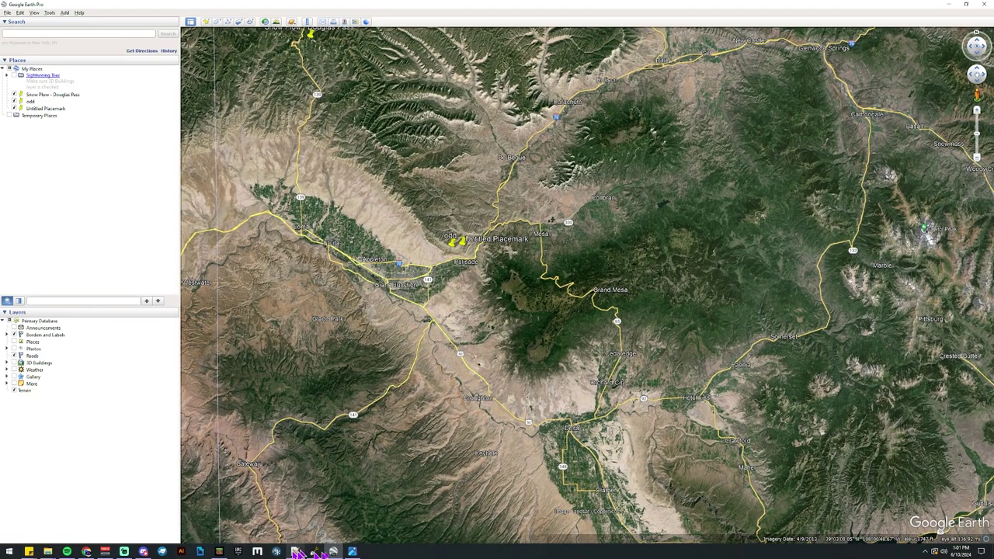
left_click(315, 551)
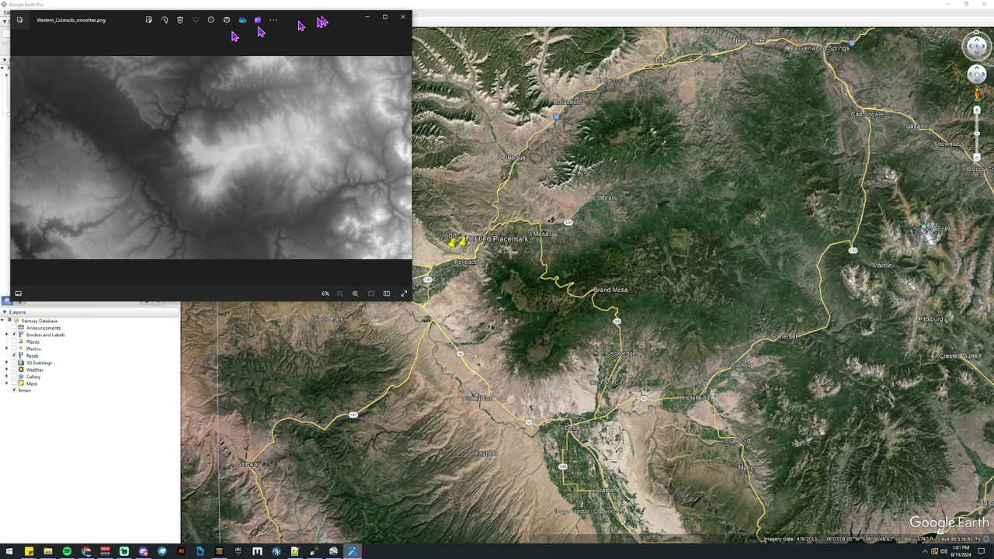
left_click_drag(319, 20, 607, 124)
left_click(690, 119)
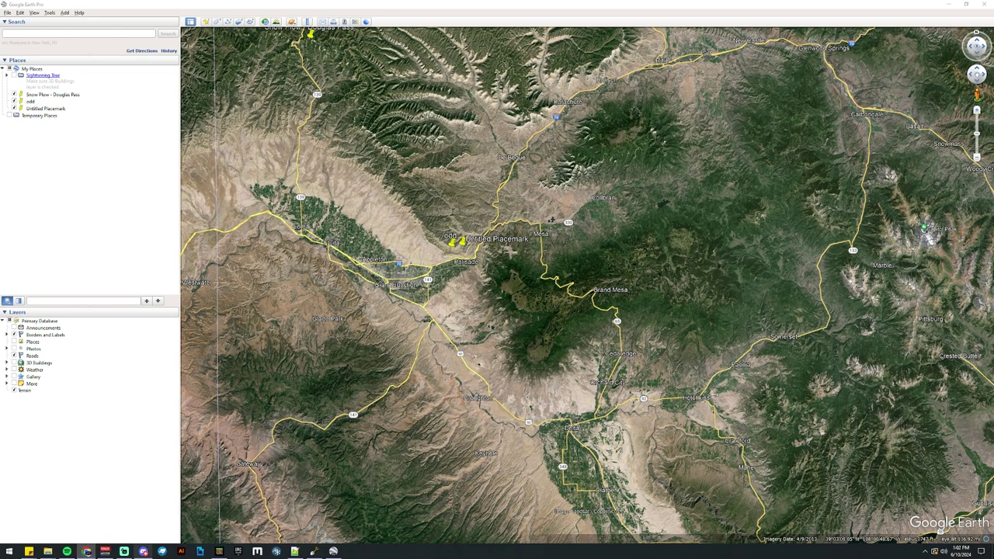
Skim the 'Importing Real World Heightmaps into Unreal Engine' YouTube page, then return to Google Earth
left_click(86, 552)
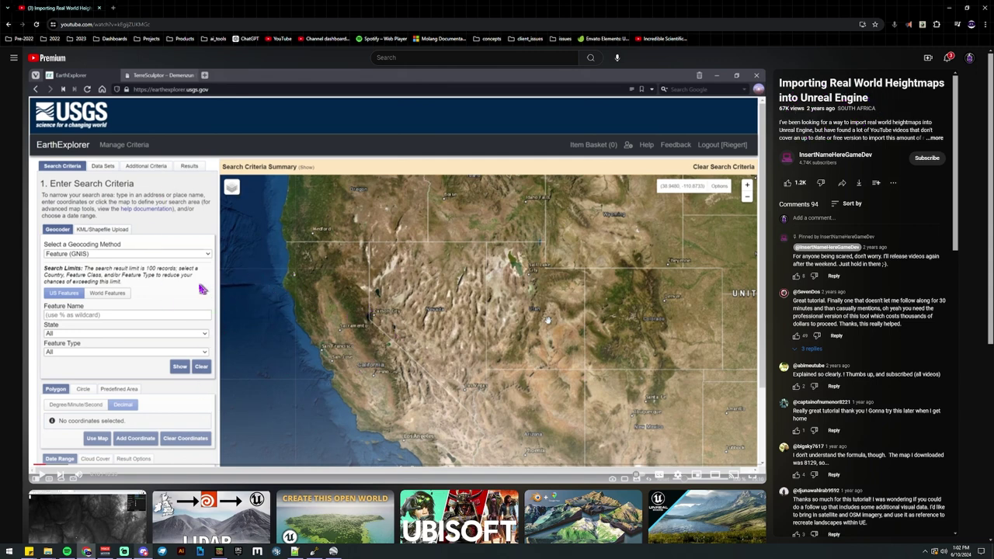
scroll(193, 326, "down", 1)
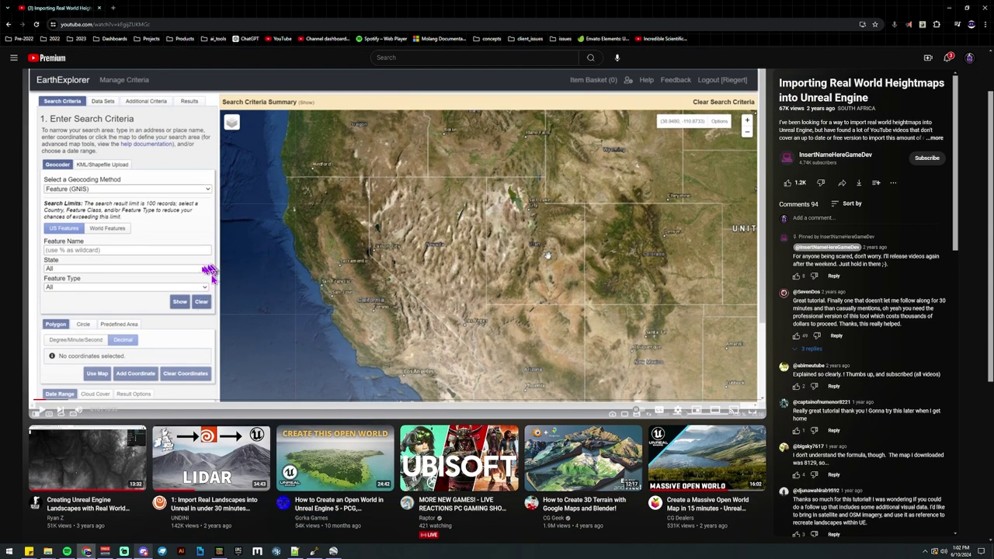
mouse_move(43, 501)
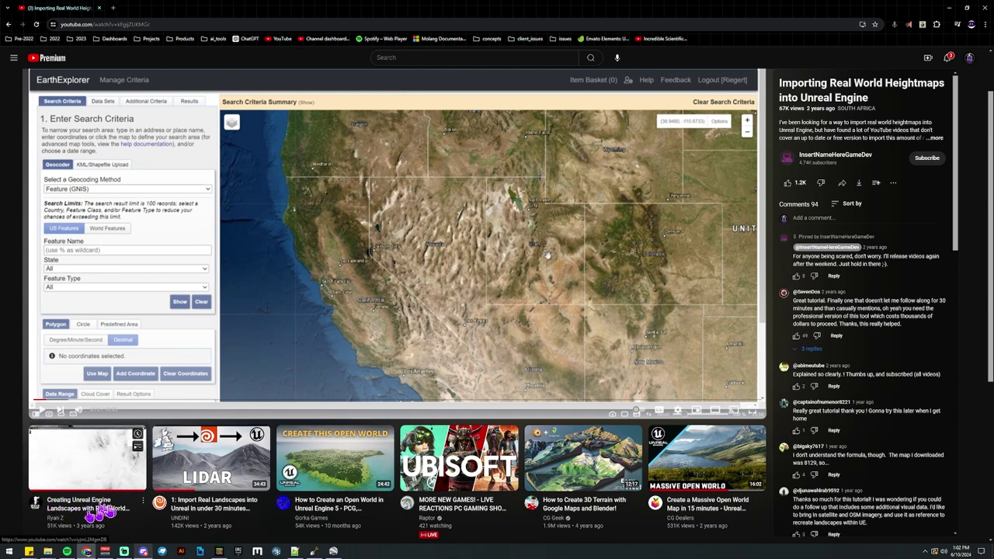
scroll(124, 334, "up", 1)
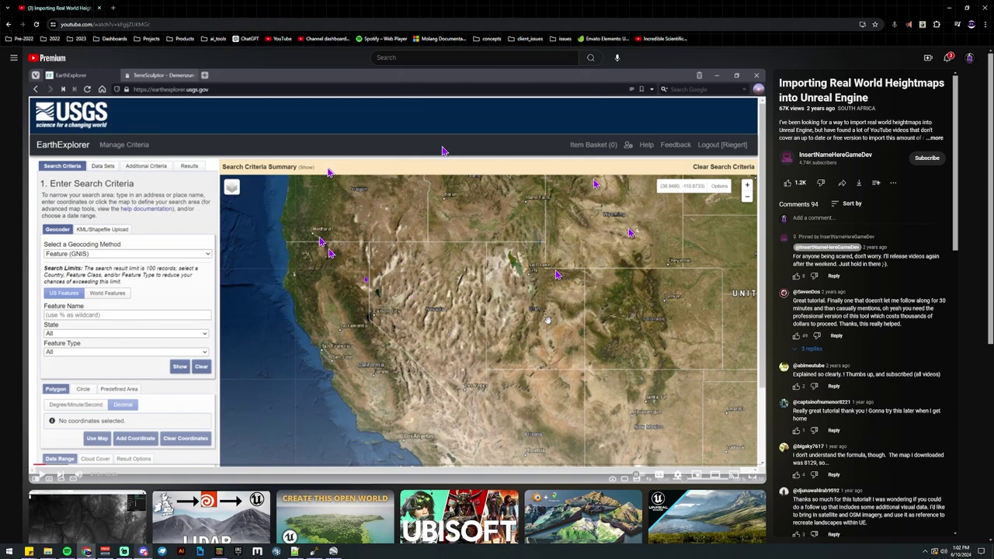
left_click(951, 9)
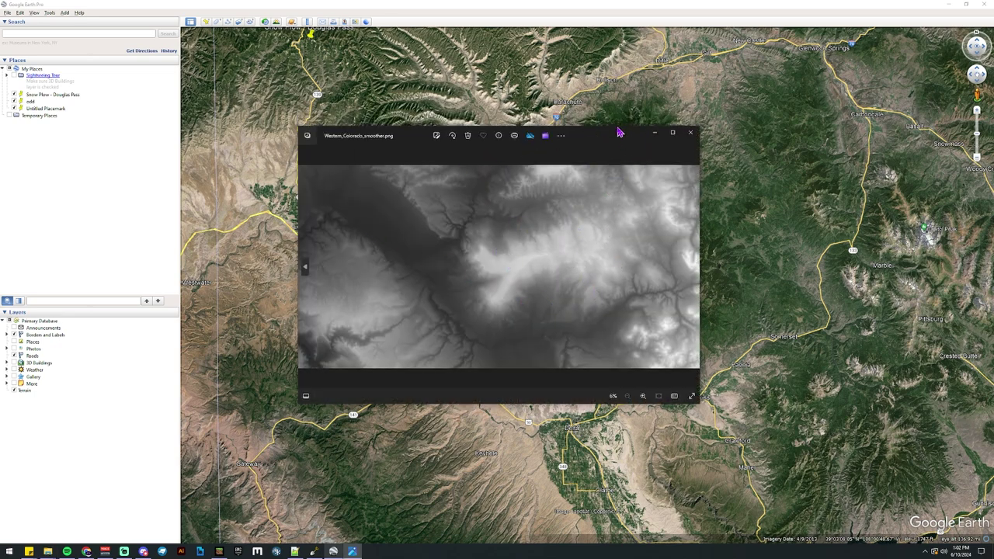
Move and widen the smoother heightmap window for a closer look, then close it
left_click_drag(617, 139, 606, 53)
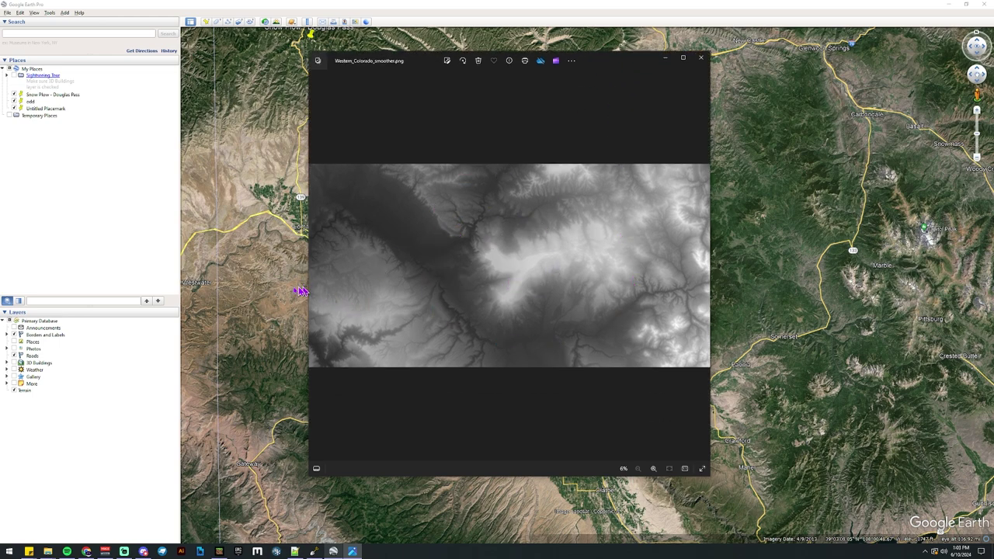
left_click_drag(310, 291, 32, 294)
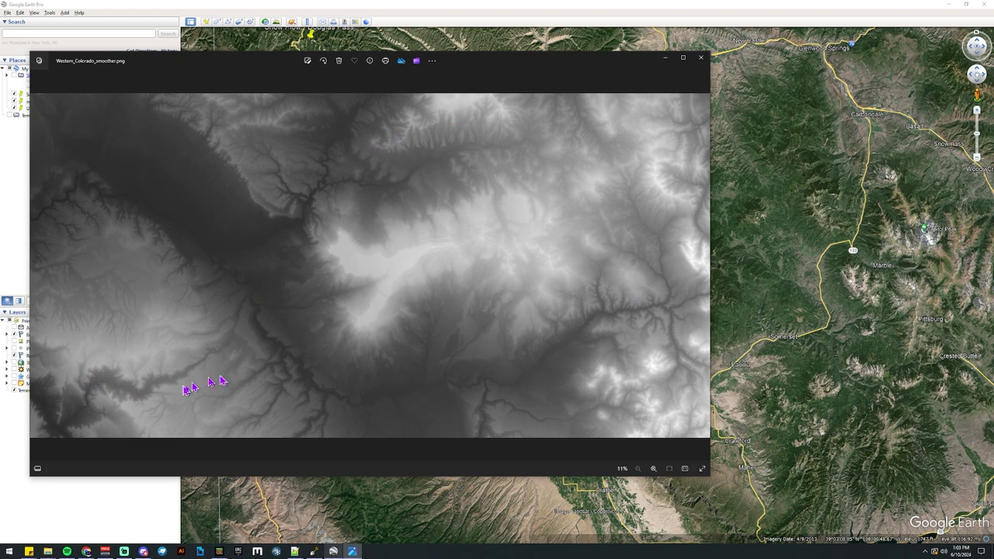
left_click(700, 57)
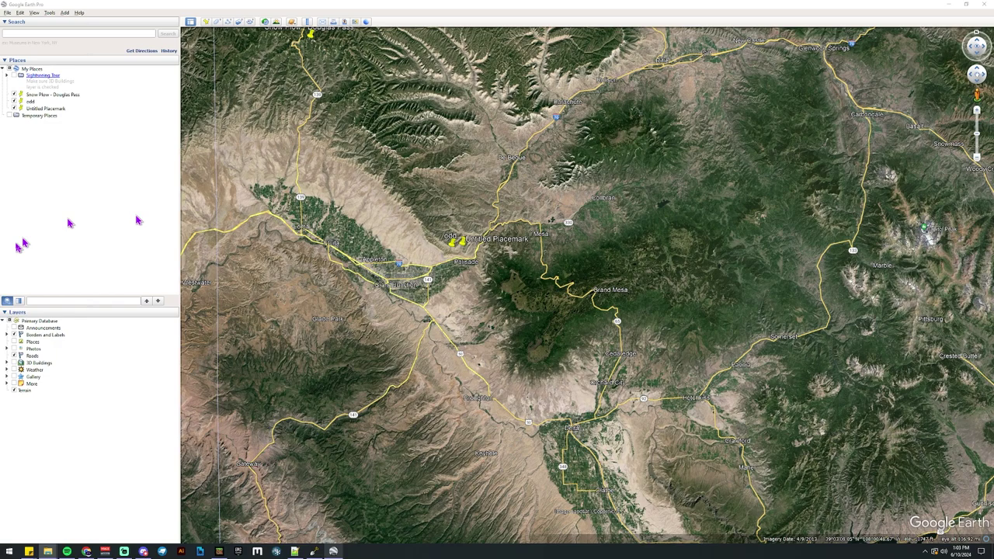
Minimize Google Earth and import a new WorldPainter world from height map Western_Colorado_smoother.png
left_click(949, 4)
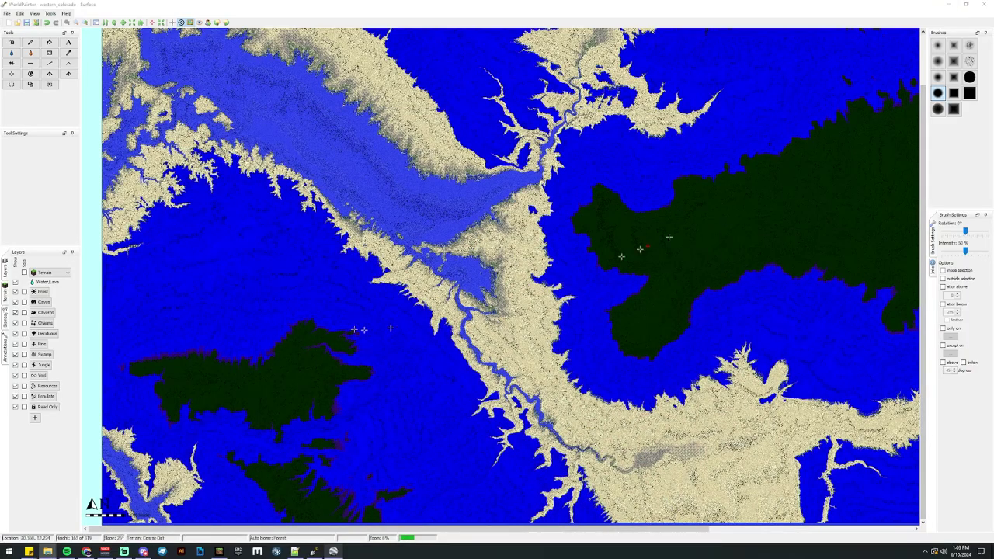
left_click(19, 13)
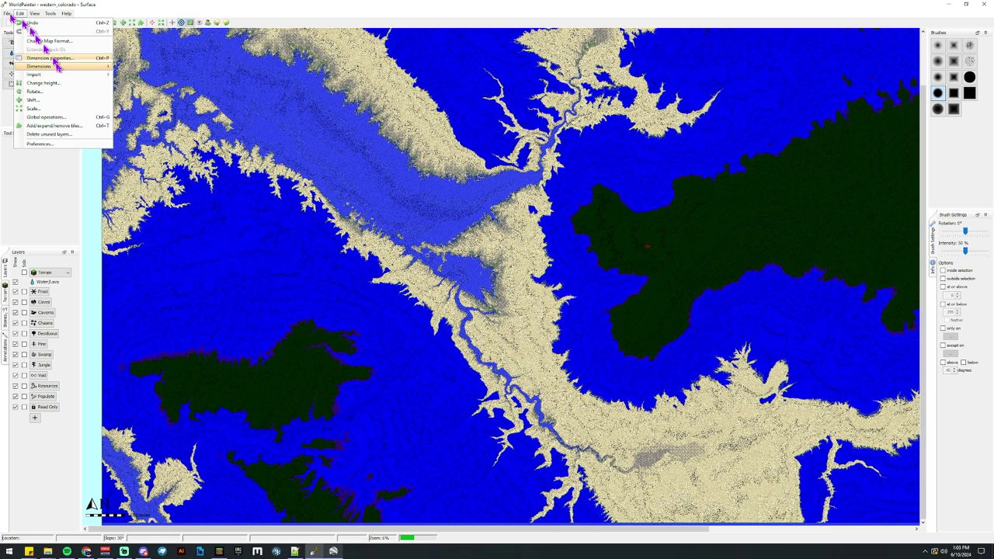
mouse_move(54, 74)
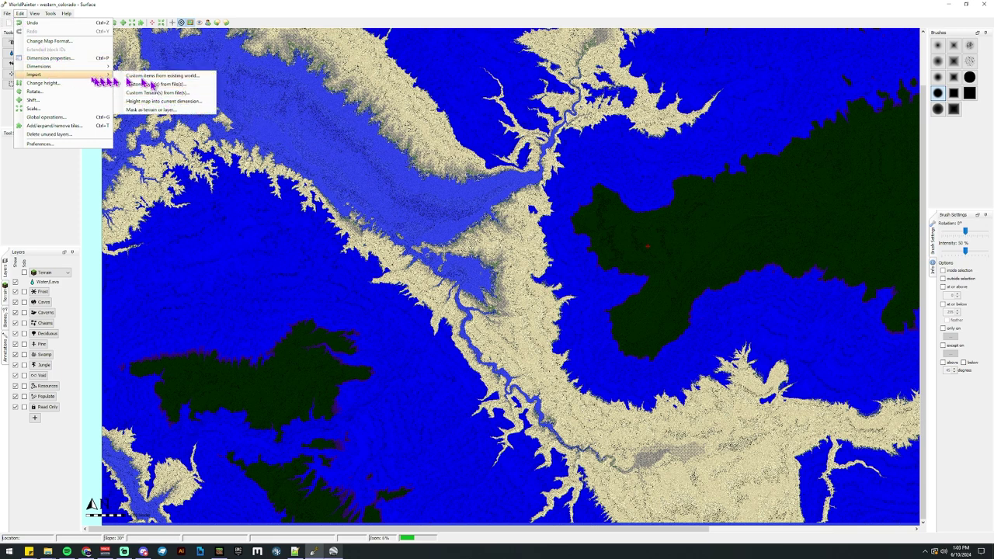
mouse_move(7, 14)
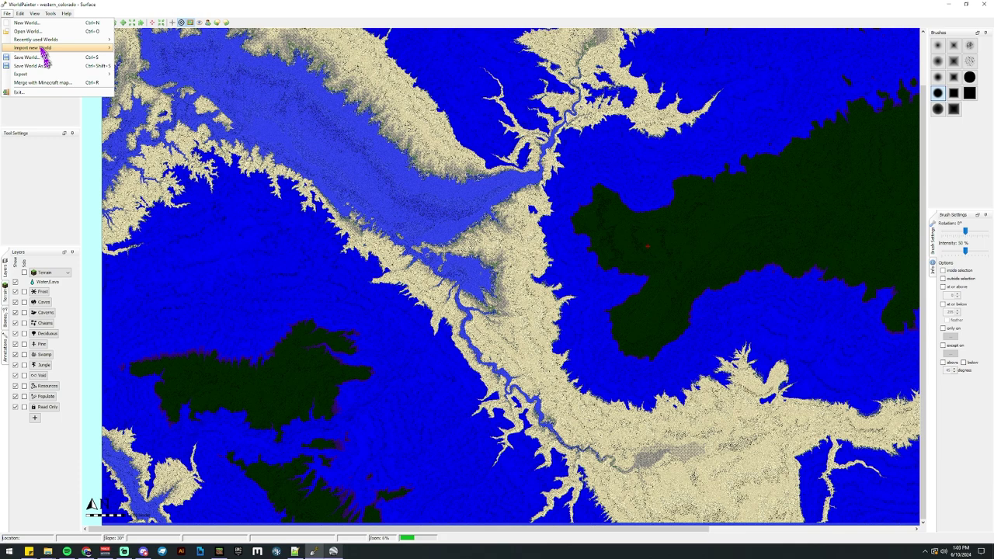
mouse_move(70, 49)
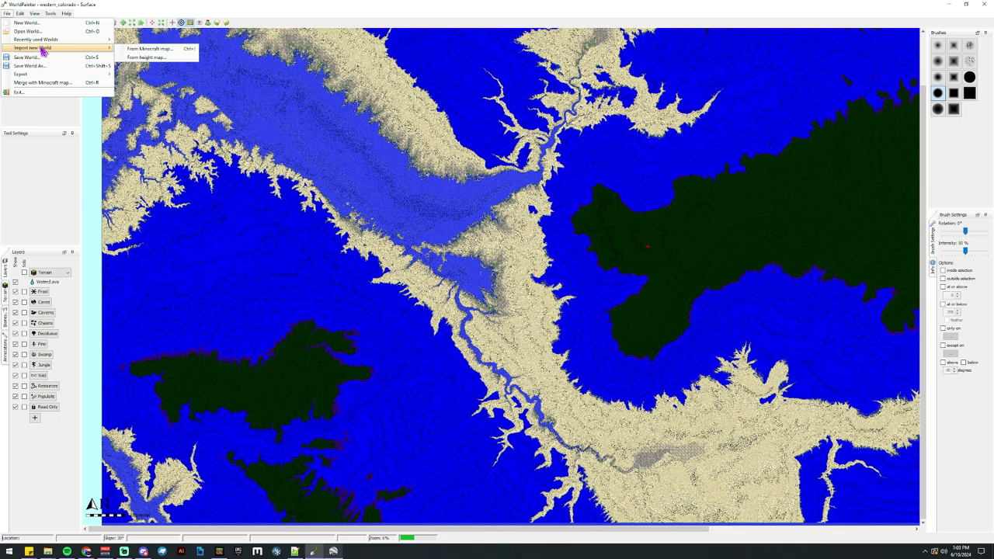
left_click(147, 58)
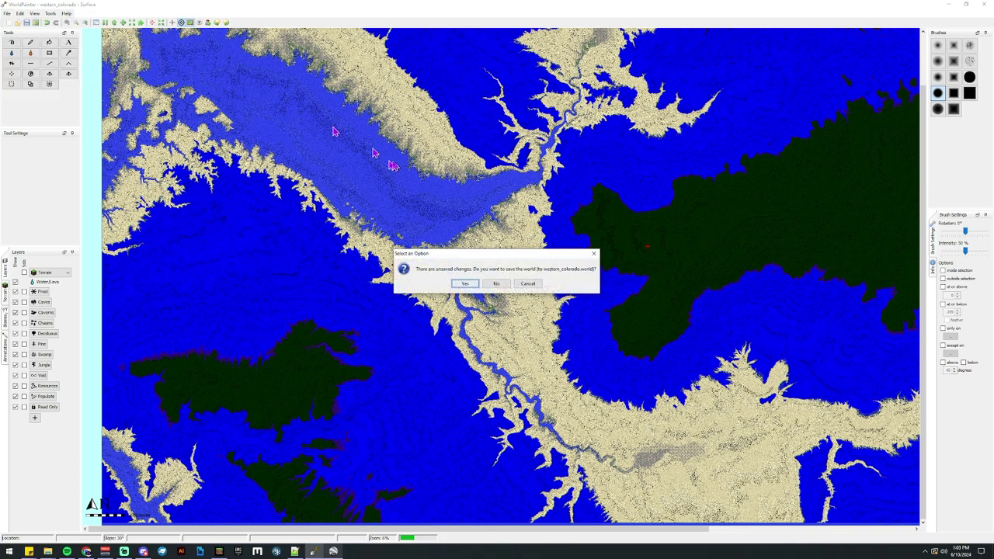
left_click(497, 283)
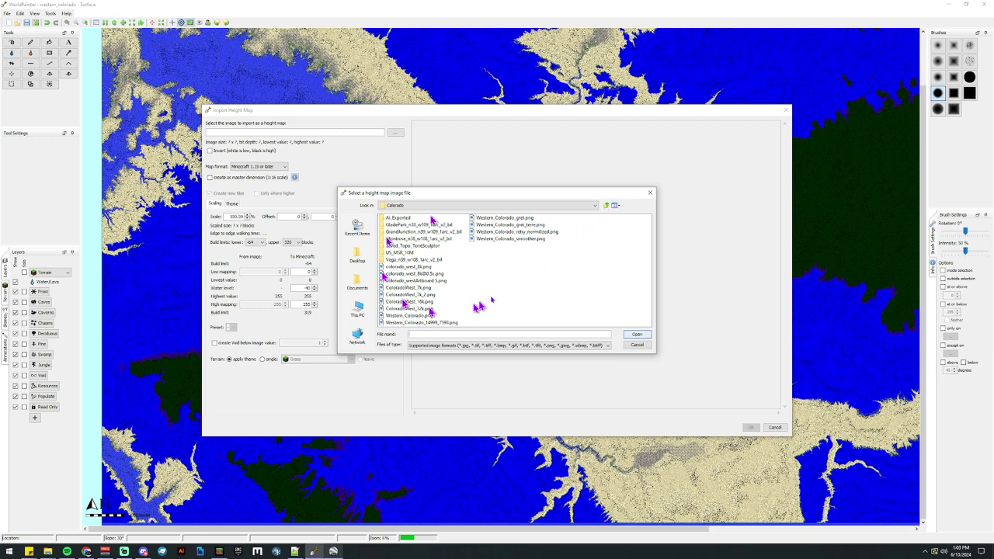
left_click(509, 239)
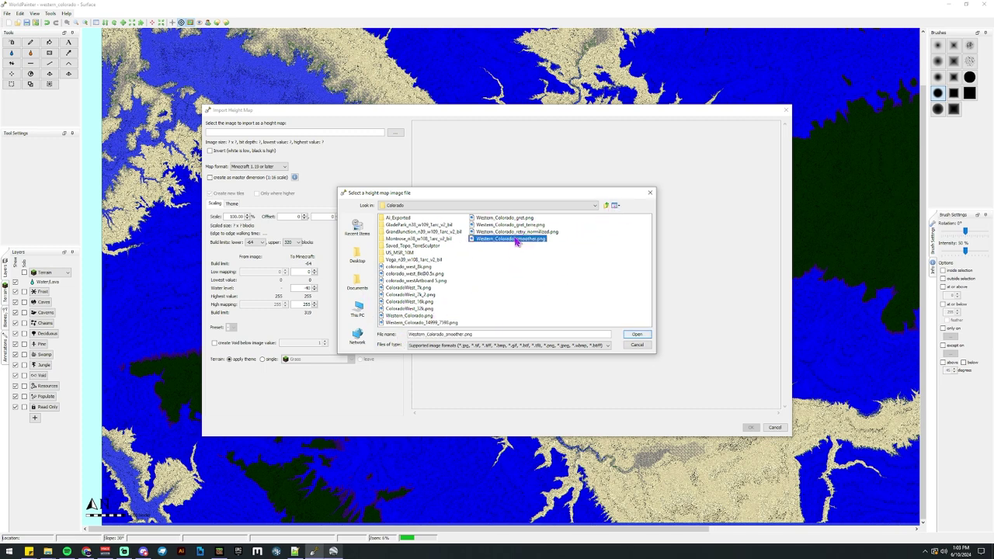
left_click(637, 334)
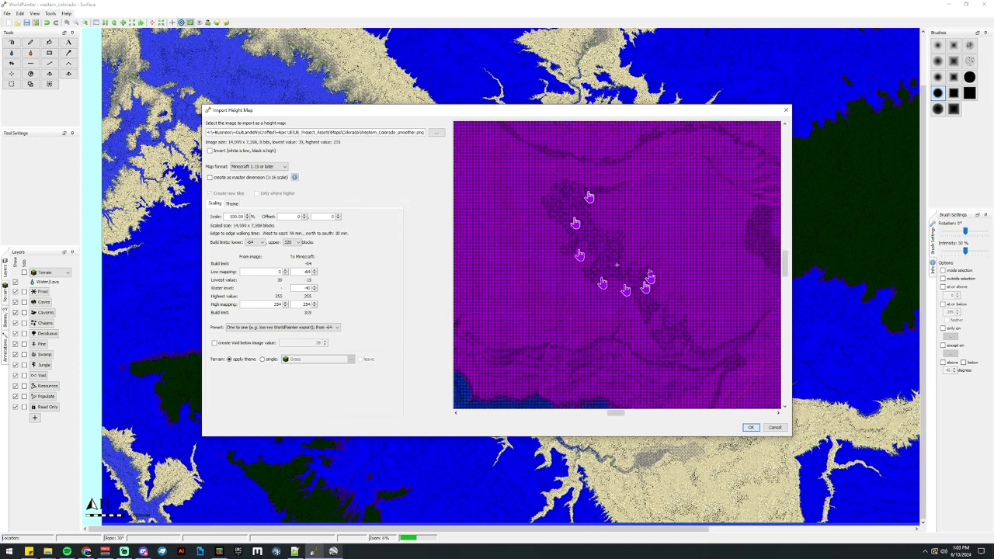
Set the map format to Minecraft 1.19 or later and apply the One to one height preset from -64
scroll(632, 265, "down", 2)
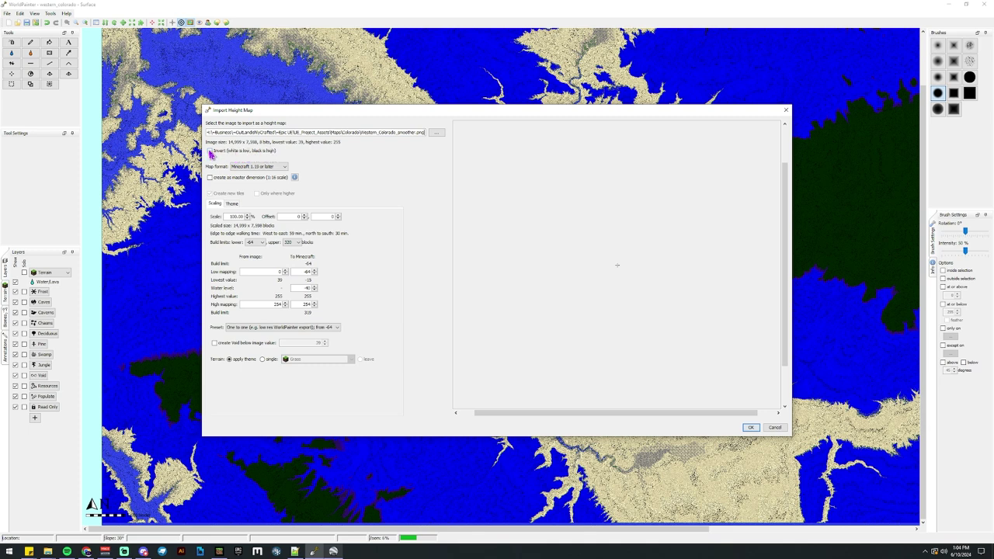
left_click(262, 167)
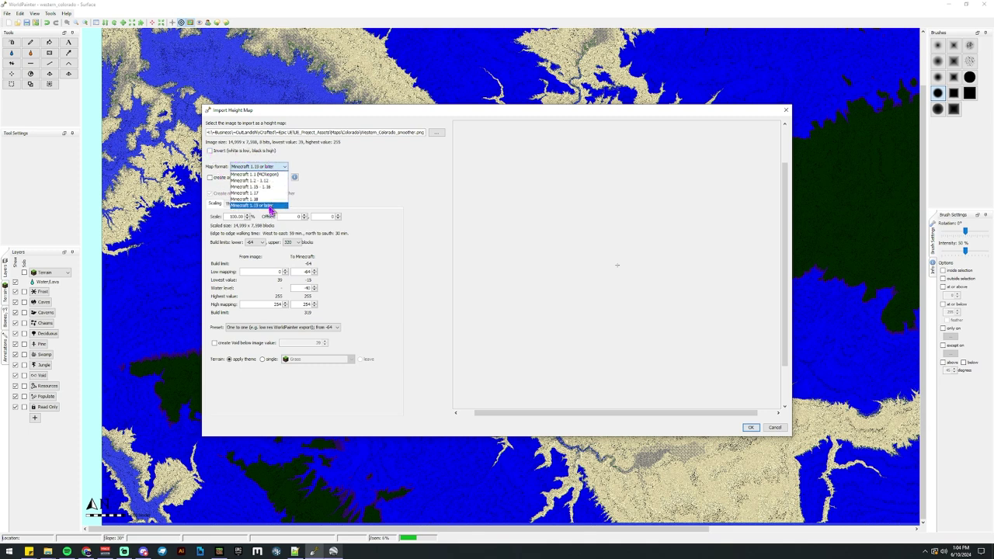
left_click(269, 207)
left_click(273, 327)
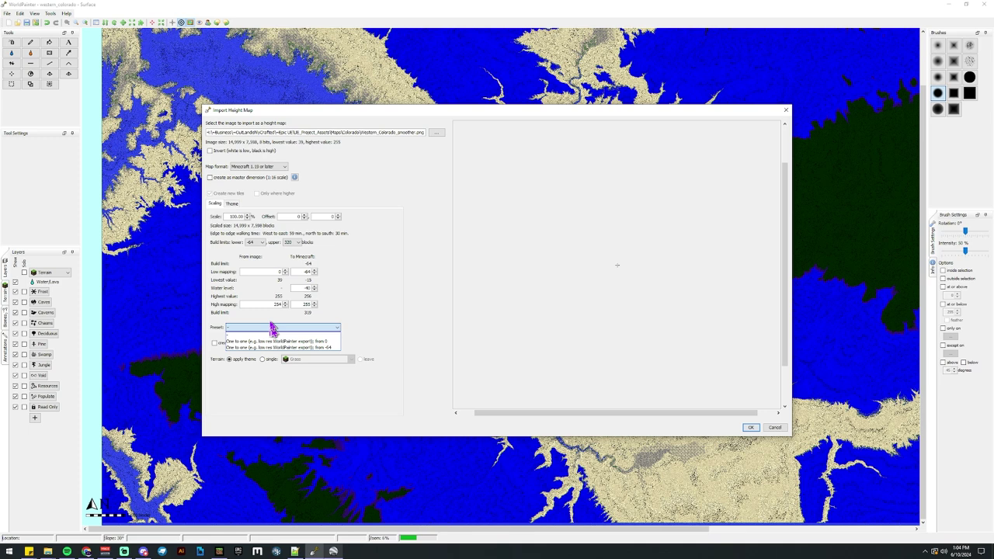
left_click(314, 348)
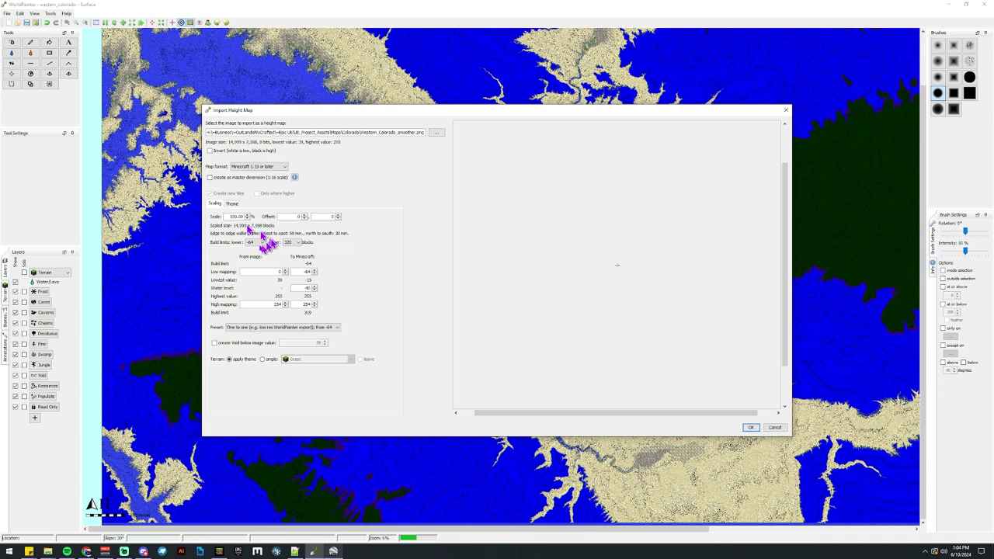
Pan the import preview along the coastline
scroll(590, 262, "up", 2)
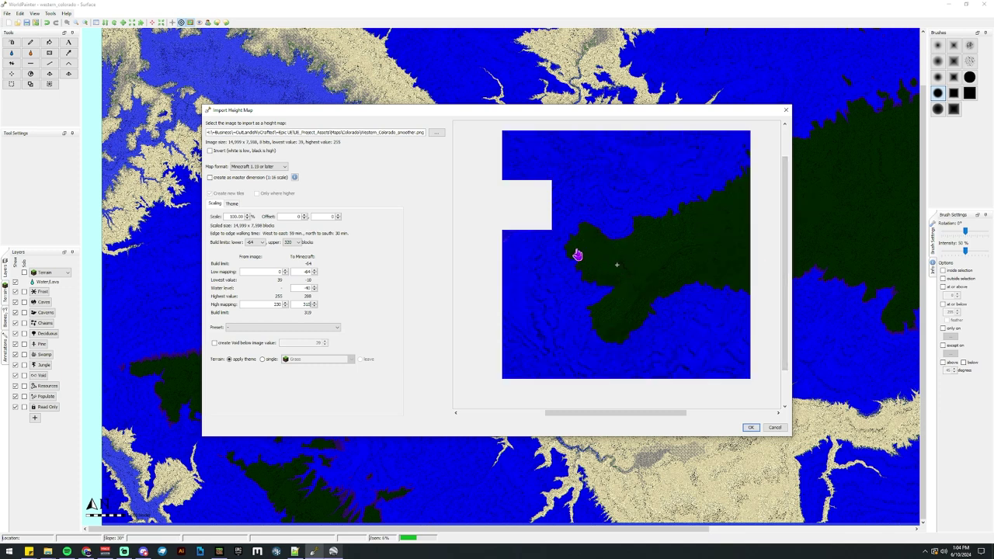
left_click_drag(579, 233, 627, 277)
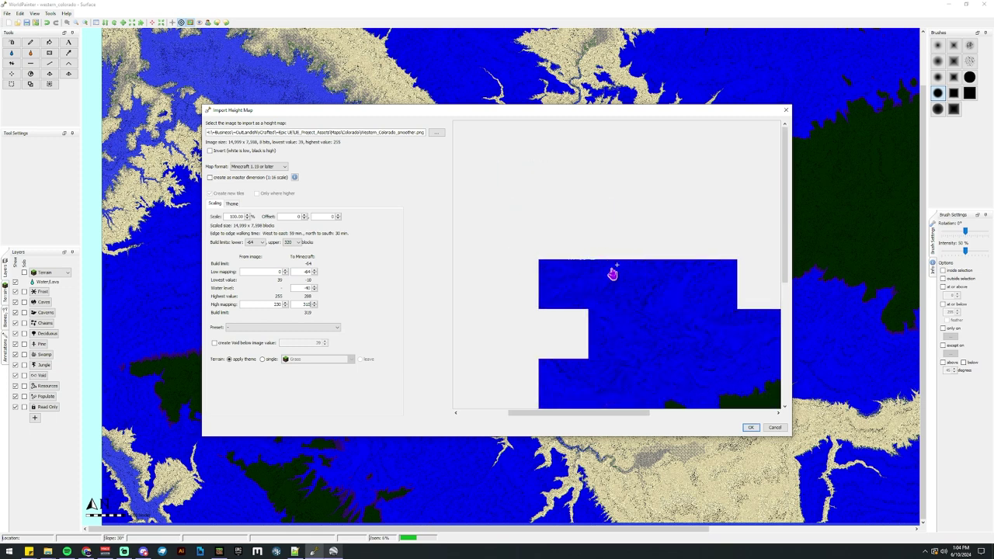
left_click_drag(611, 274, 618, 320)
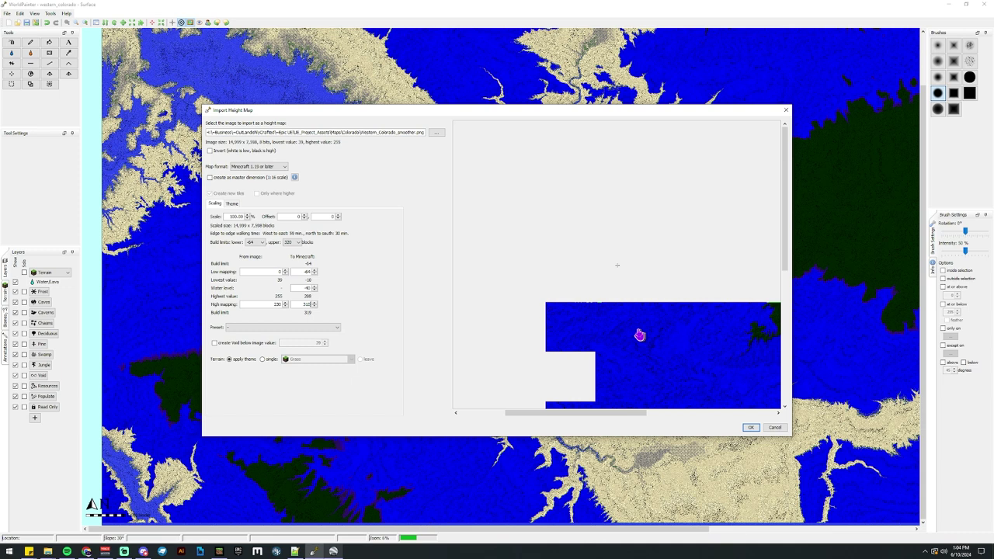
left_click_drag(628, 334, 633, 258)
left_click_drag(678, 314, 551, 282)
Check the Terrain table (Stone Mix to Deep Snow) and default water level, then switch to Minecraft
left_click(232, 204)
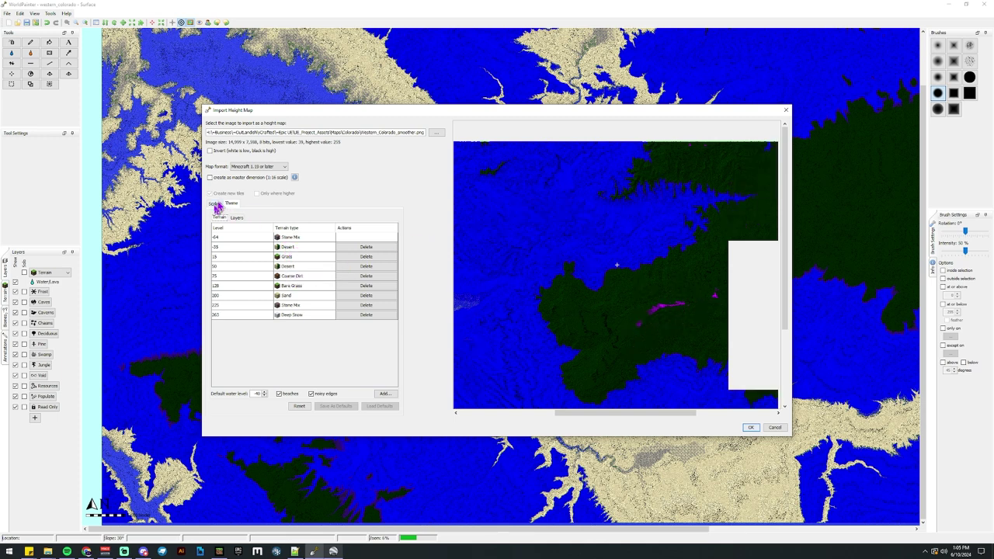
left_click(216, 204)
left_click(232, 205)
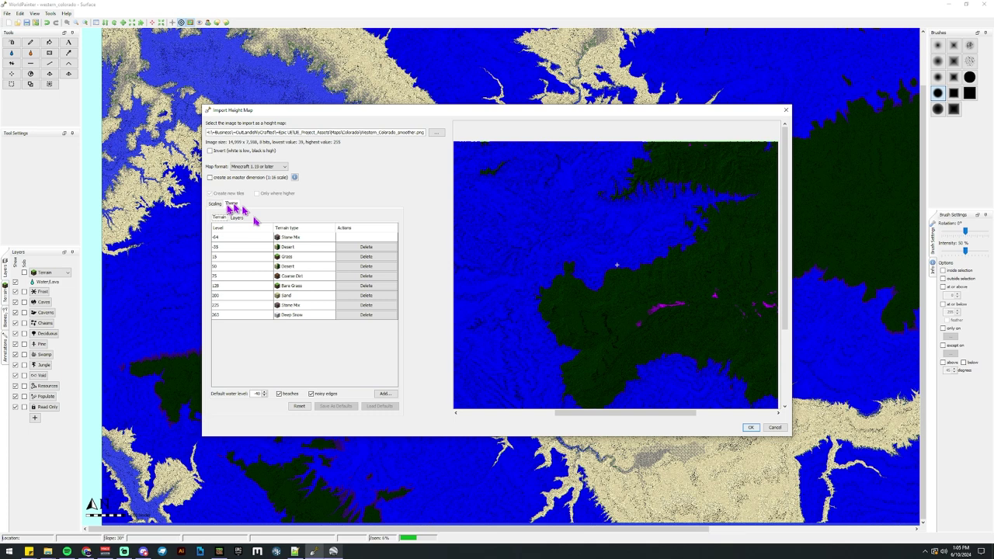
double_click(258, 394)
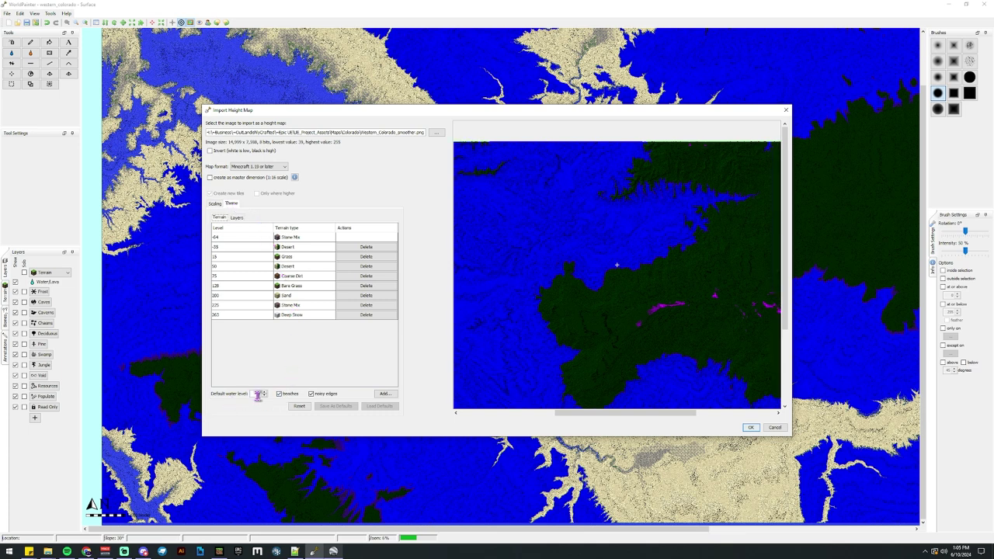
mouse_move(459, 374)
left_mouse_down()
mouse_move(550, 284)
mouse_move(517, 262)
mouse_move(543, 243)
mouse_move(587, 287)
mouse_move(554, 275)
mouse_move(648, 262)
mouse_move(624, 235)
mouse_move(576, 326)
left_mouse_up()
mouse_move(663, 314)
left_mouse_down()
mouse_move(632, 268)
mouse_move(517, 257)
mouse_move(630, 289)
mouse_move(686, 271)
mouse_move(621, 297)
mouse_move(619, 280)
mouse_move(706, 303)
left_mouse_up()
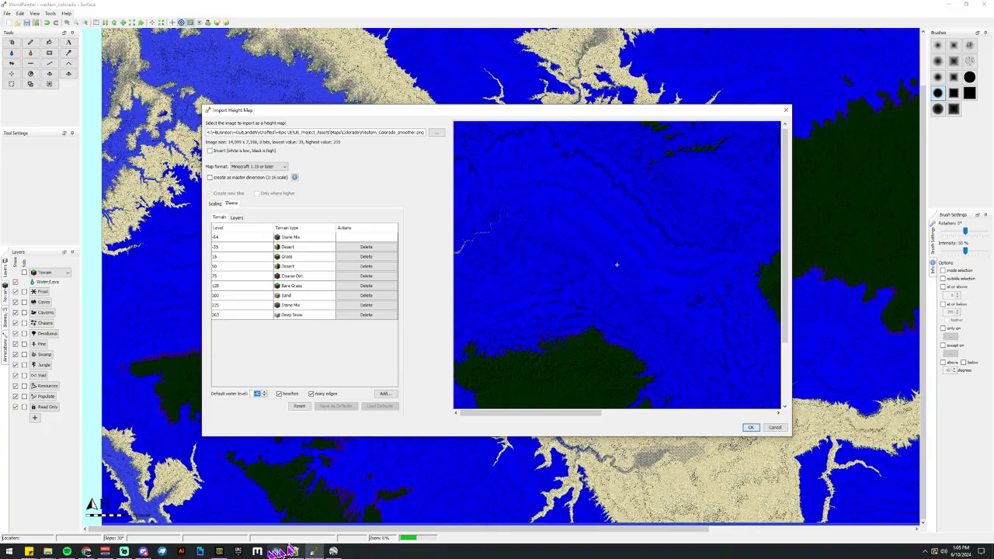
left_click(220, 551)
Resume the western_colorado world, walk forward across the cactus desert, then pause and return to WorldPainter
left_click(277, 216)
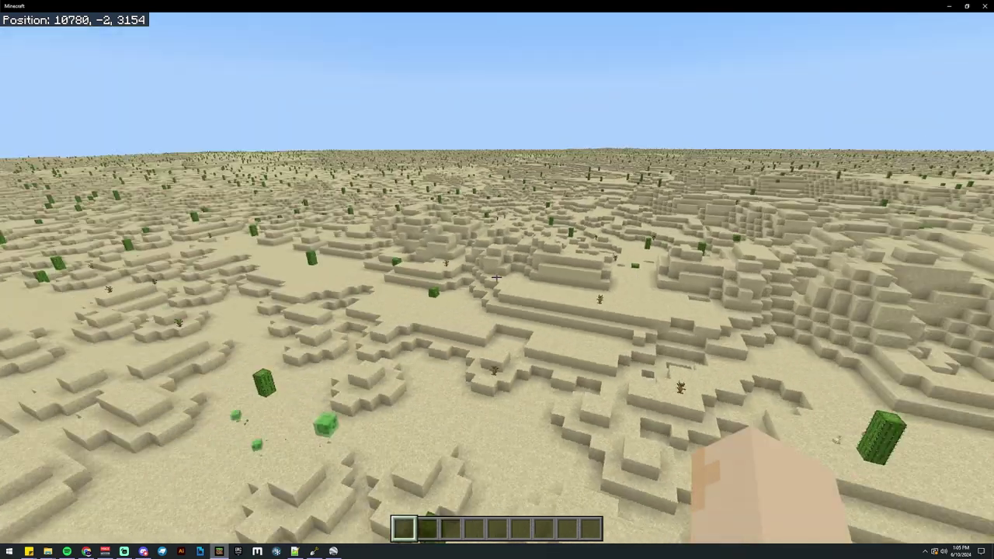
key("w")
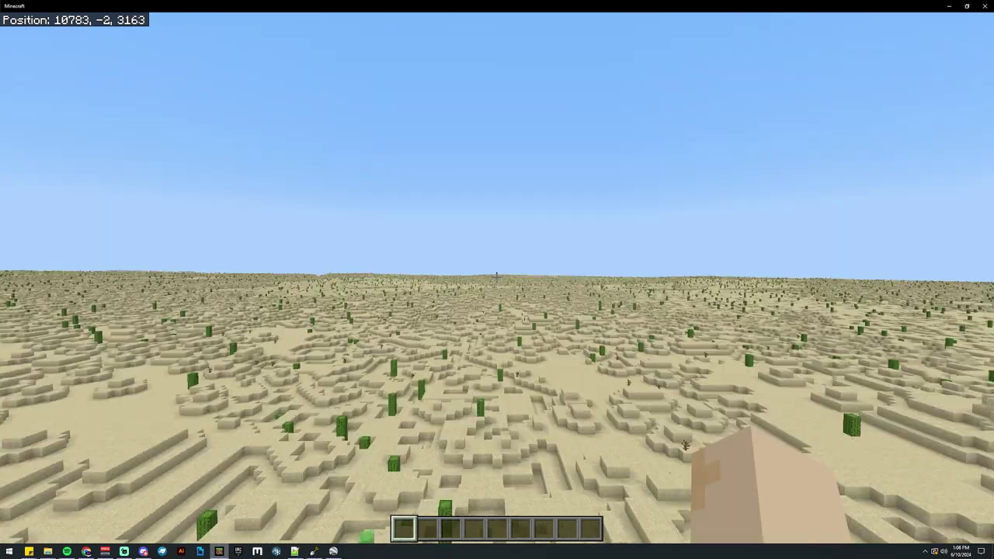
key("Escape")
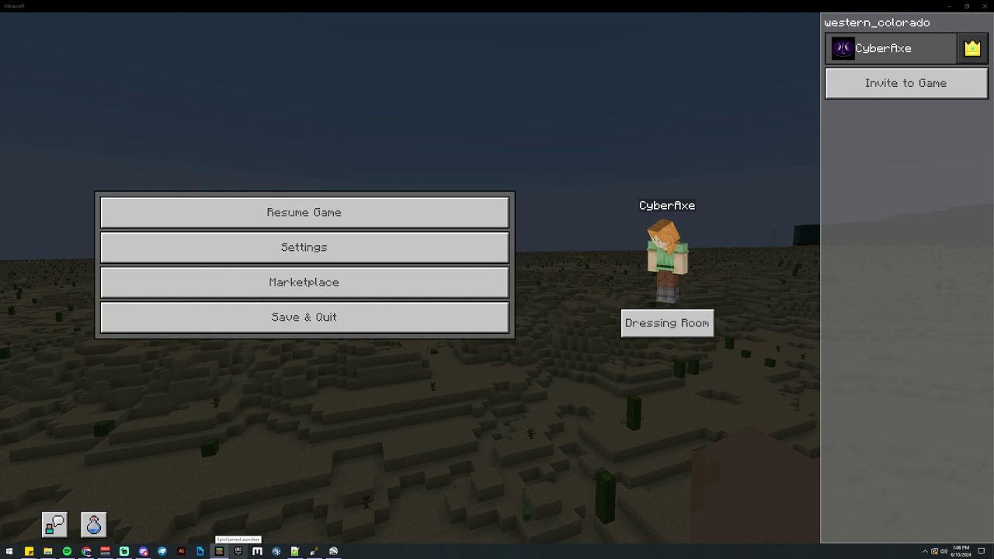
key("alt+Tab")
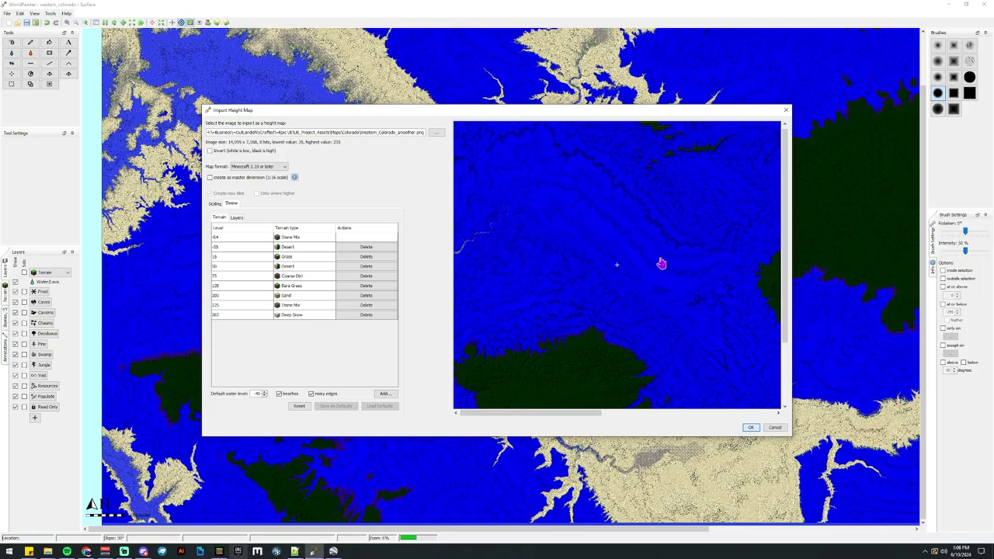
Pan the preview right over the landmasses and show the layer height-range table
scroll(661, 264, "down", 1)
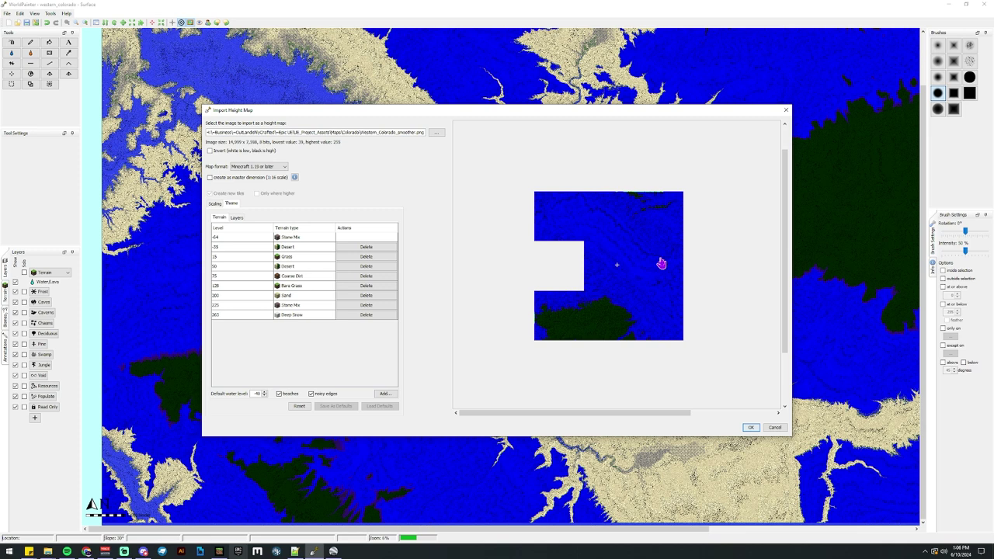
mouse_move(643, 295)
left_mouse_down()
mouse_move(638, 264)
mouse_move(661, 247)
mouse_move(701, 254)
mouse_move(713, 299)
mouse_move(688, 230)
mouse_move(694, 277)
mouse_move(644, 295)
mouse_move(649, 304)
mouse_move(679, 284)
mouse_move(660, 333)
mouse_move(529, 222)
mouse_move(643, 293)
left_mouse_up()
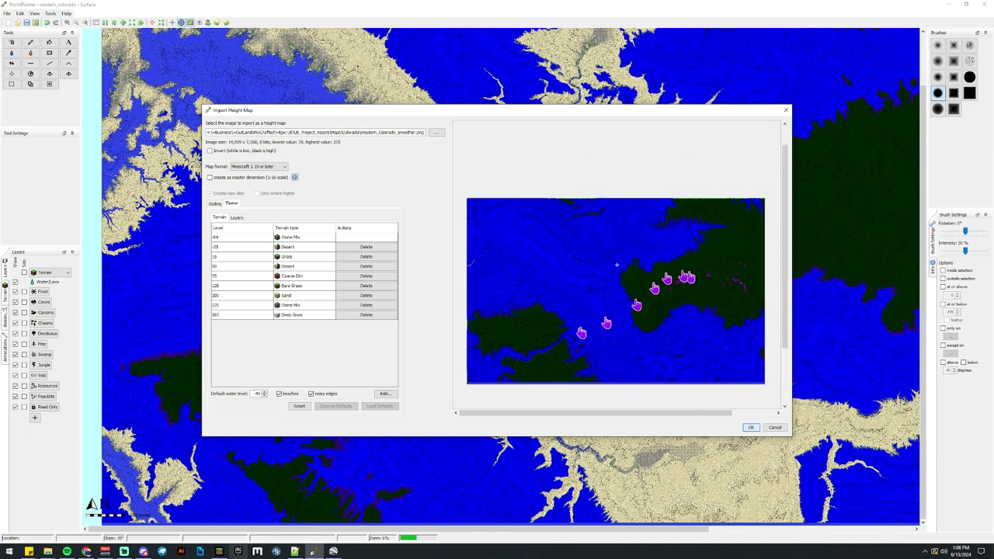
left_click_drag(560, 267, 599, 267)
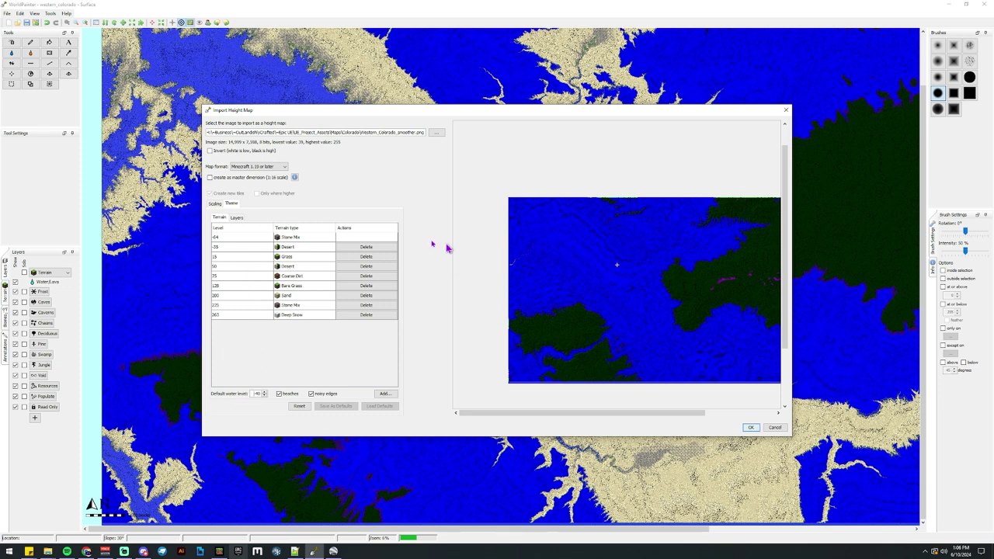
left_click(236, 217)
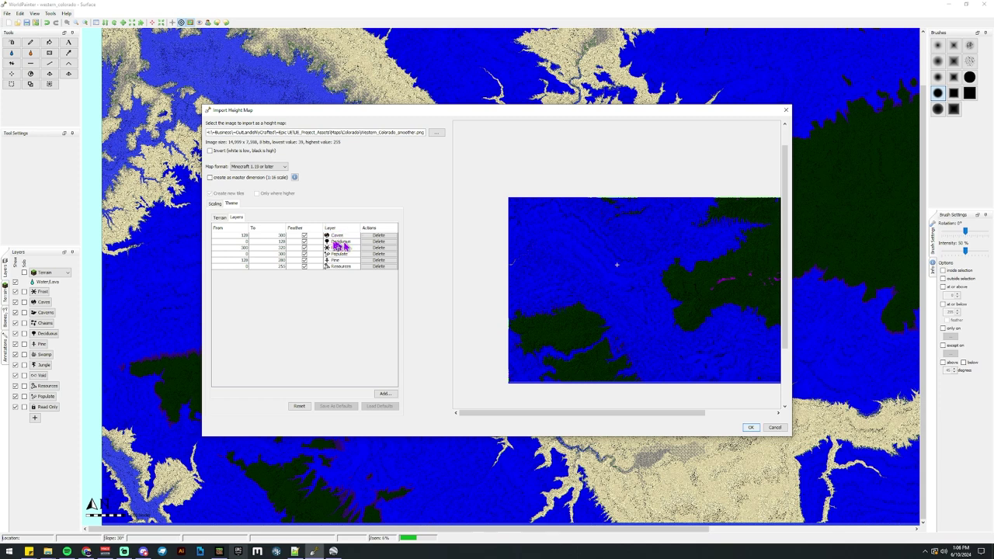
Edit the Resources layer's height range to run from -65 up to 319
double_click(240, 241)
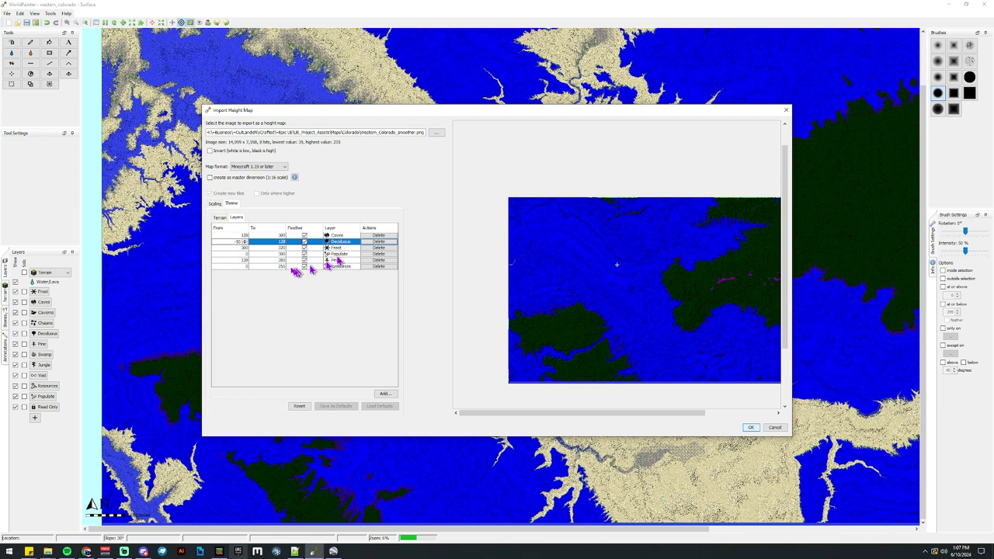
left_click(243, 254)
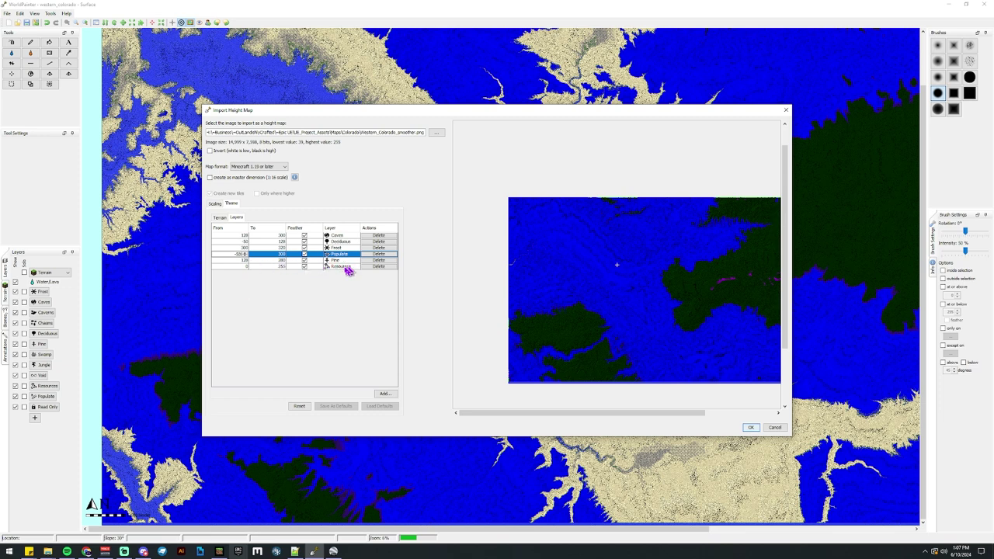
left_click(240, 260)
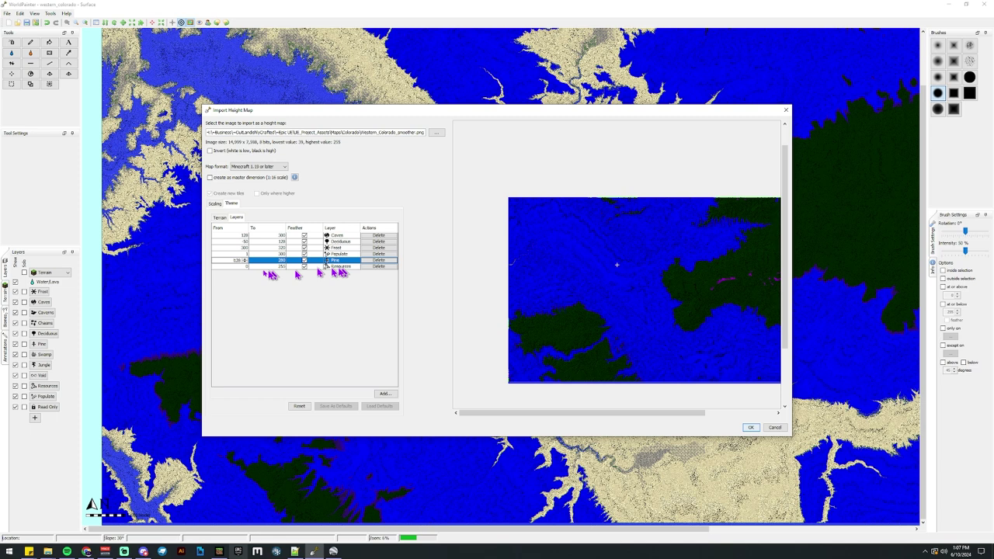
left_click(242, 266)
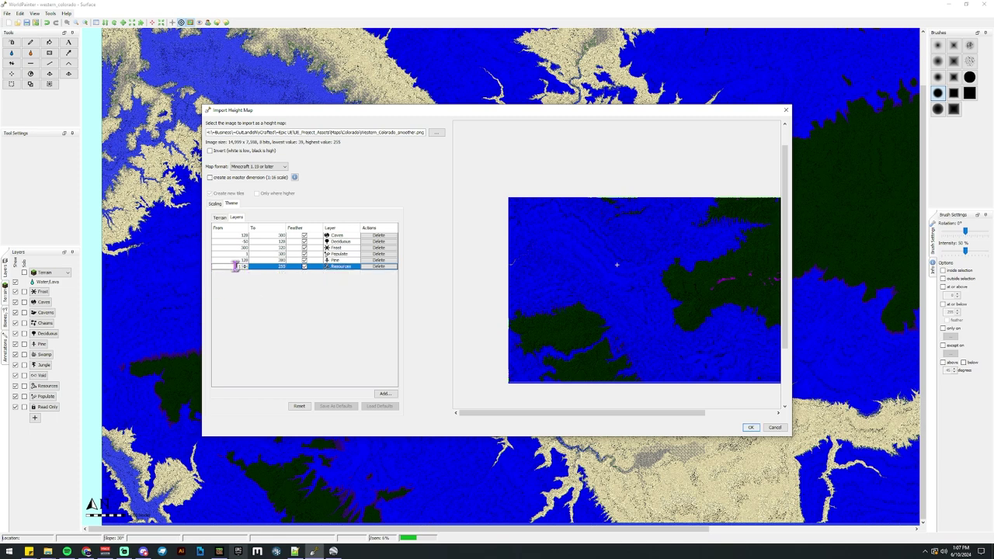
type("80")
left_click(277, 267)
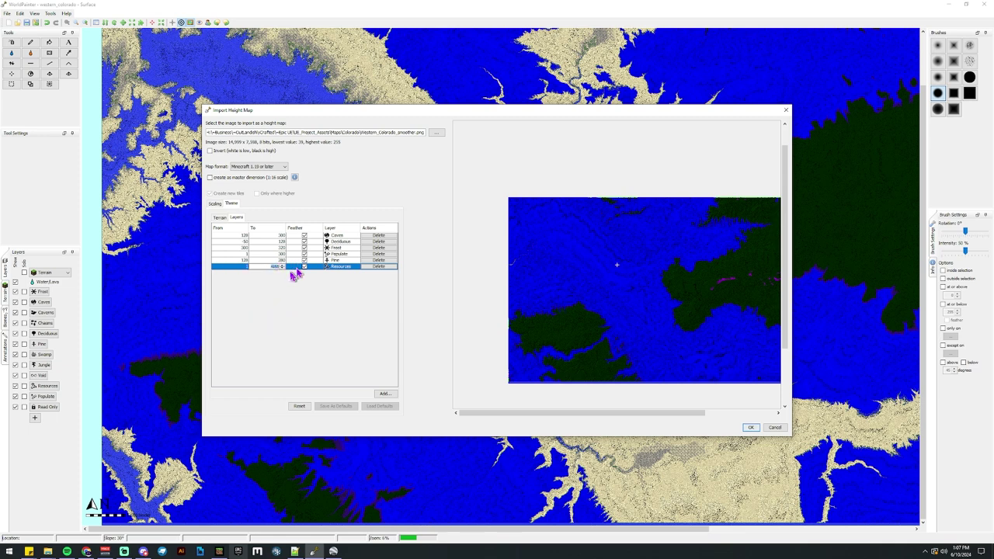
left_click(241, 266)
type("5")
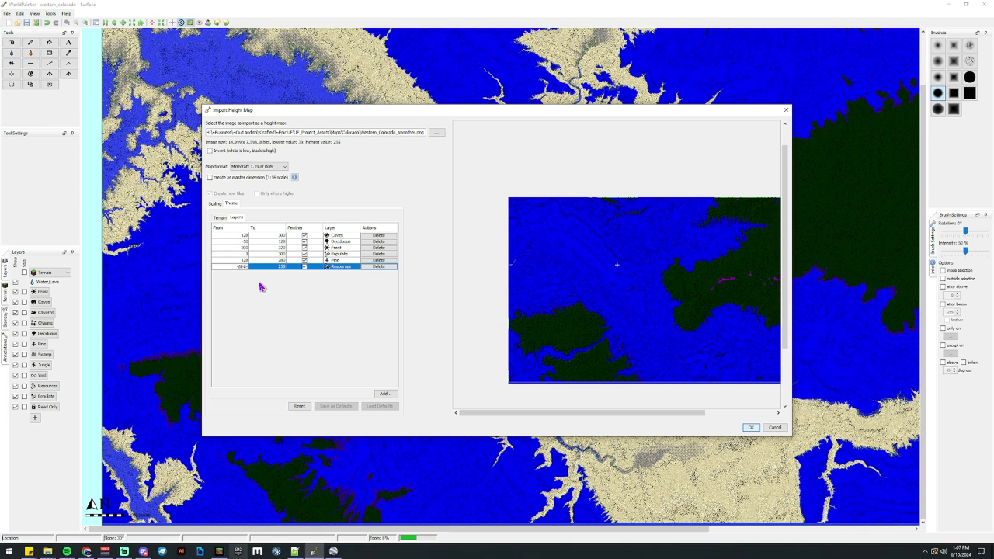
left_click(274, 267)
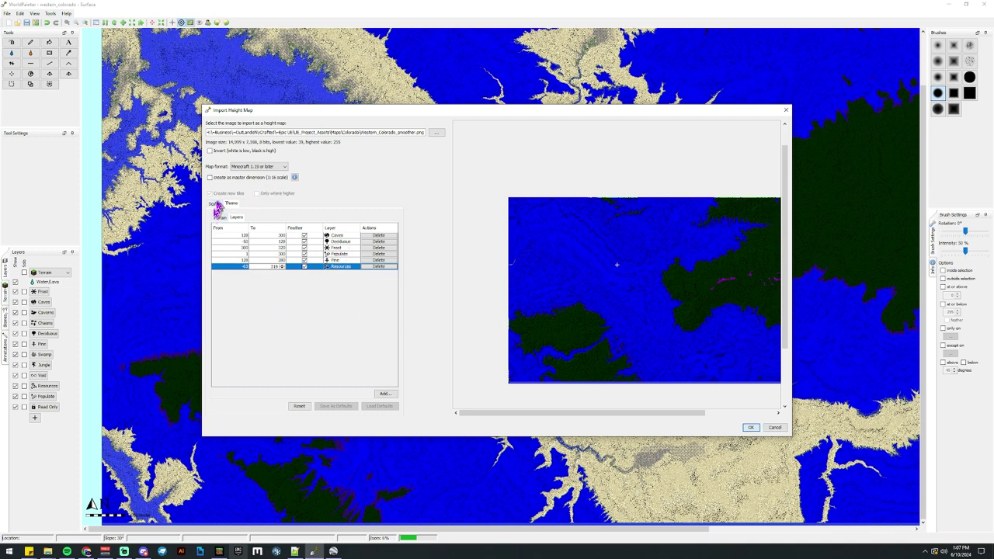
Review the Scaling tab's scale, build limits and mappings, then confirm the import
left_click(233, 205)
left_click(217, 204)
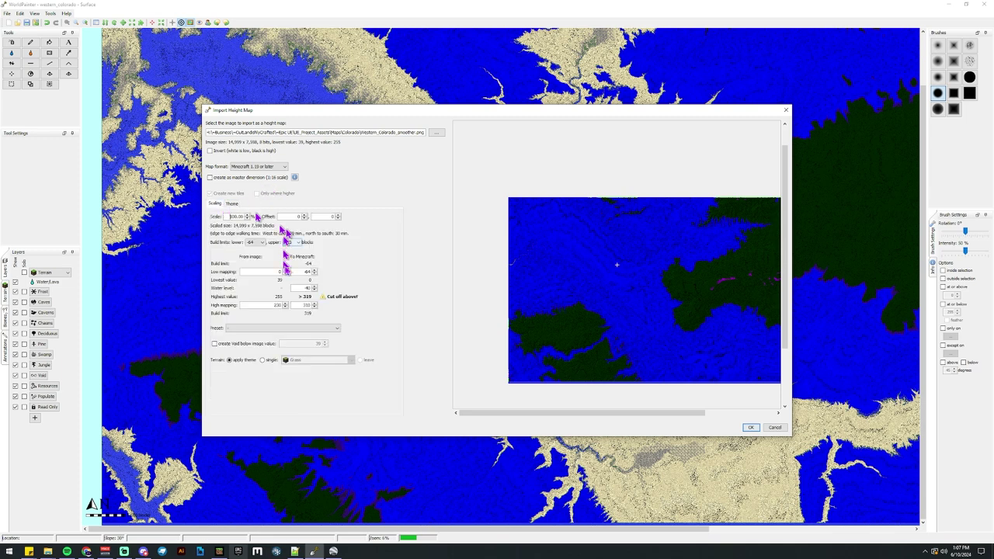
left_click(233, 205)
left_click(217, 204)
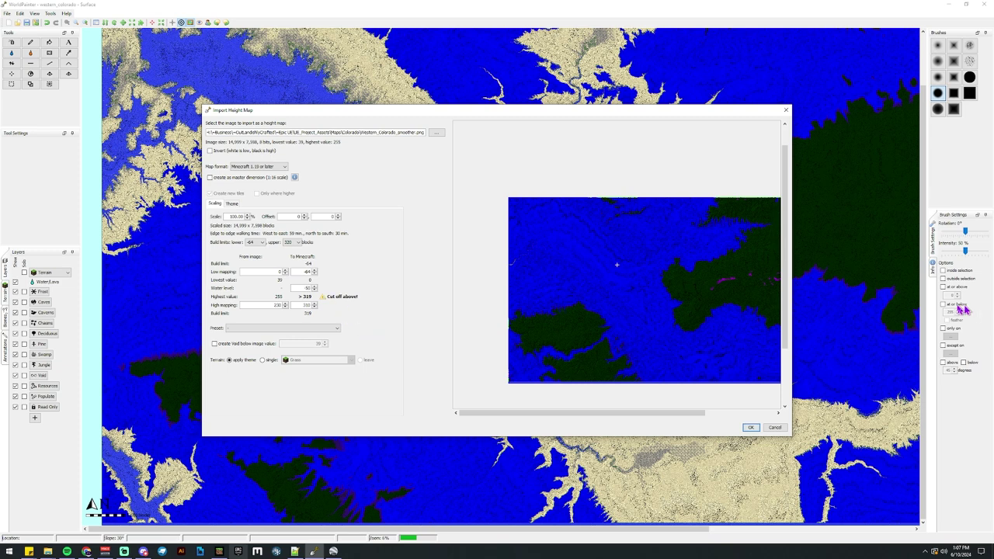
mouse_move(786, 282)
left_mouse_down()
mouse_move(788, 267)
mouse_move(787, 278)
left_mouse_up()
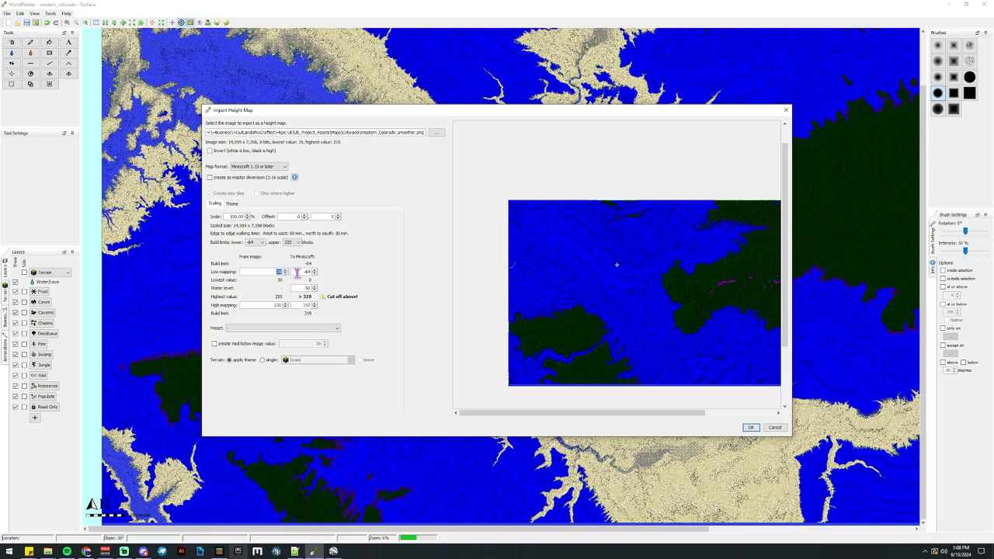
key("Escape")
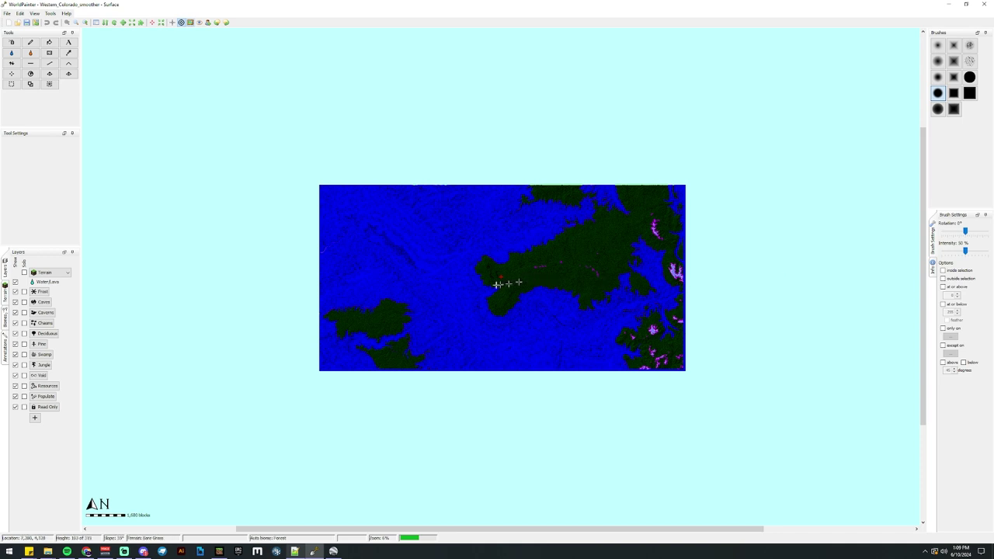
Once Western_Colorado_smoother finishes importing, uncheck Show for the Water/Lava layer
left_click(31, 189)
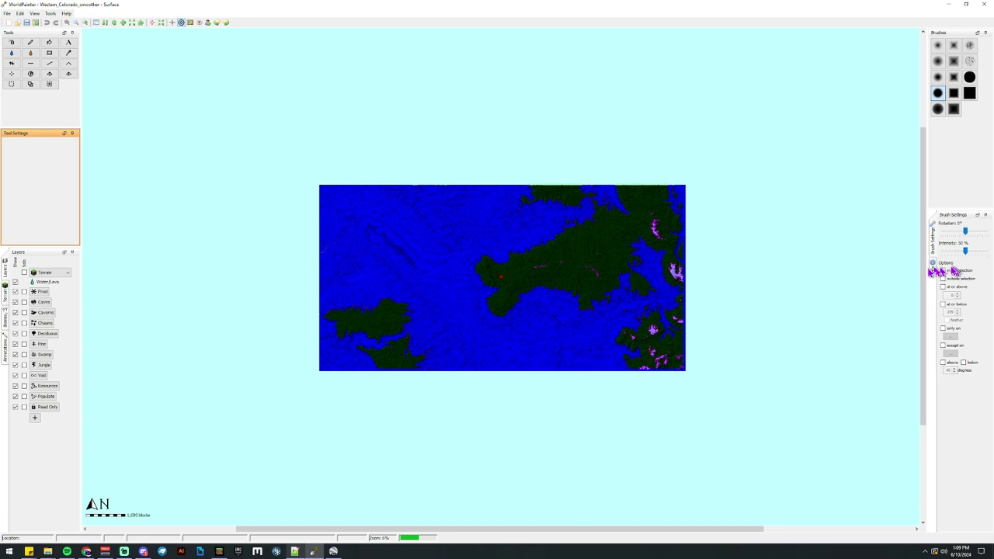
left_click_drag(927, 272, 927, 265)
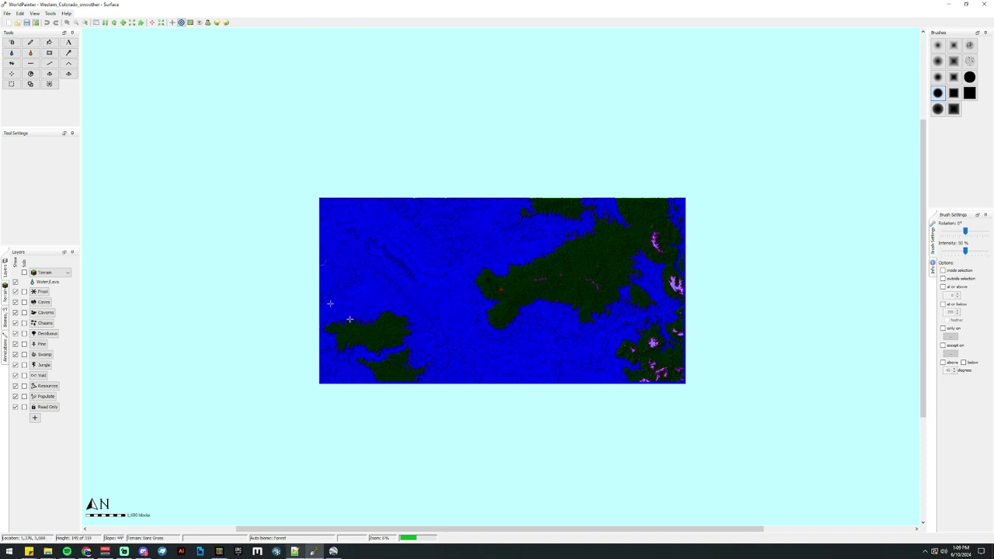
left_click(15, 282)
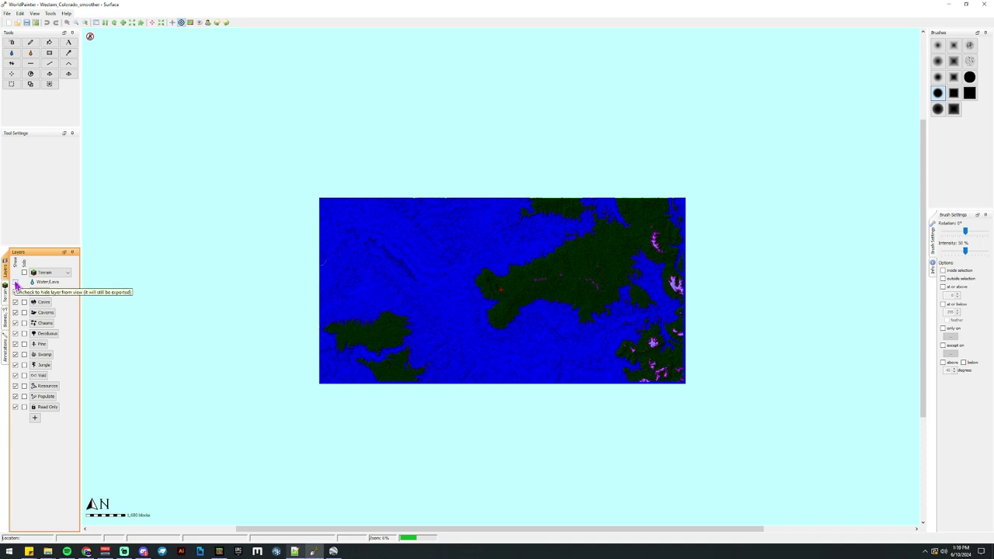
Re-check Show for the Water/Lava layer so the water appears blue again
left_click(16, 282)
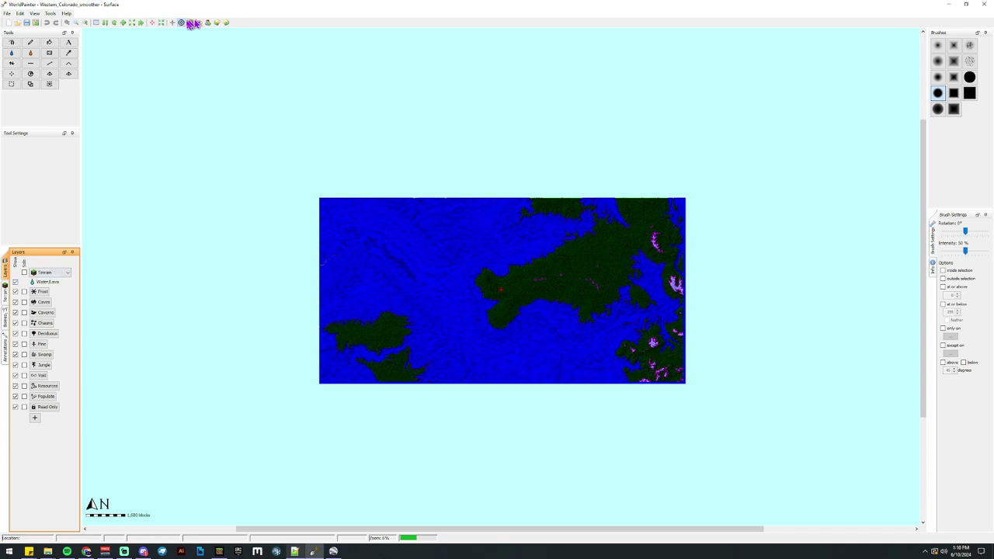
left_click(51, 14)
Open the 3D view of the terrain and maximize its window
mouse_move(39, 15)
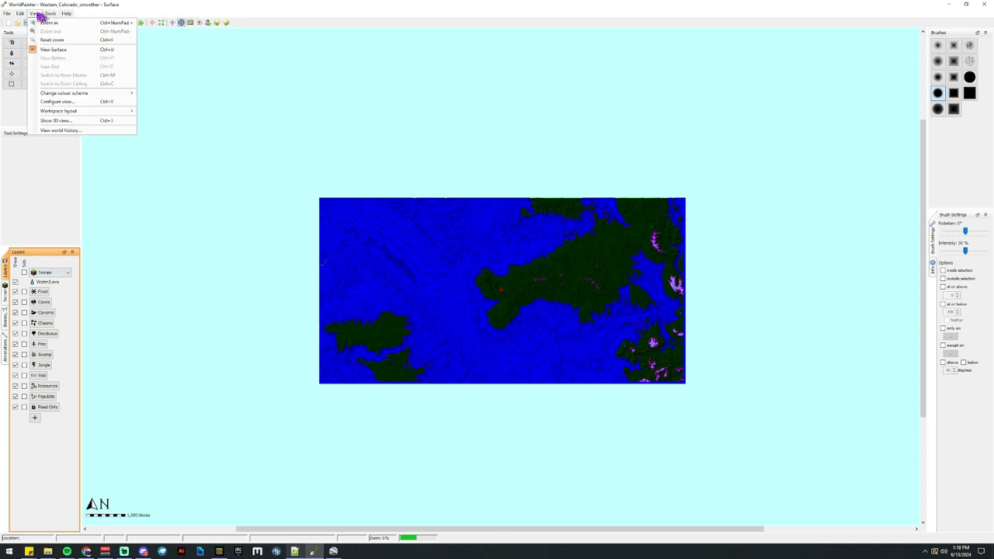
left_click(62, 120)
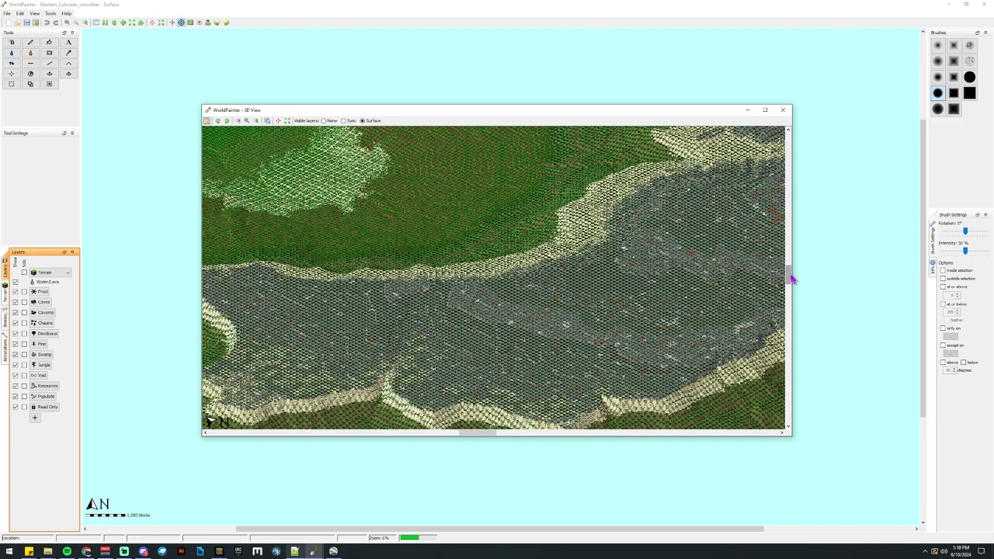
left_click(766, 110)
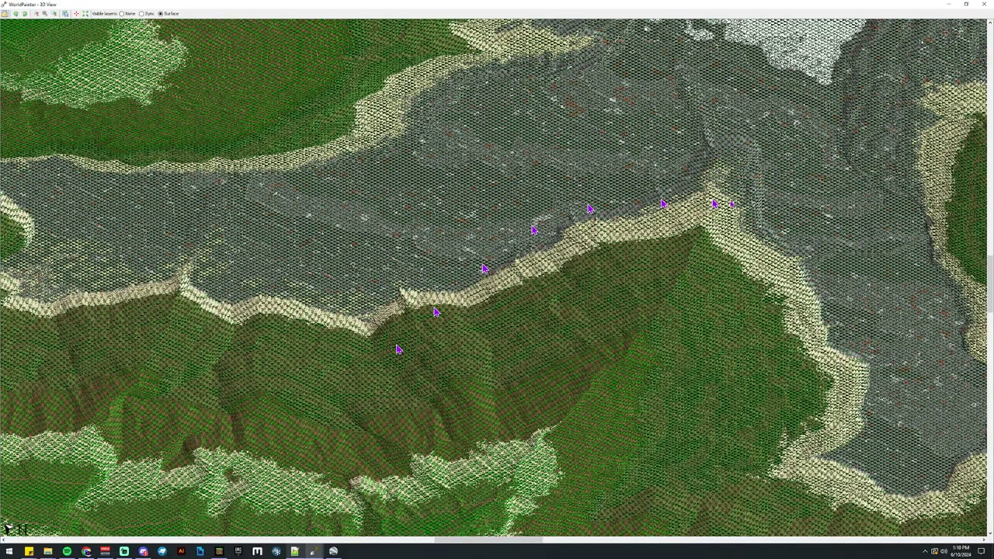
Scroll around the 3D view and zoom out to see the whole Western Colorado map
left_click(983, 338)
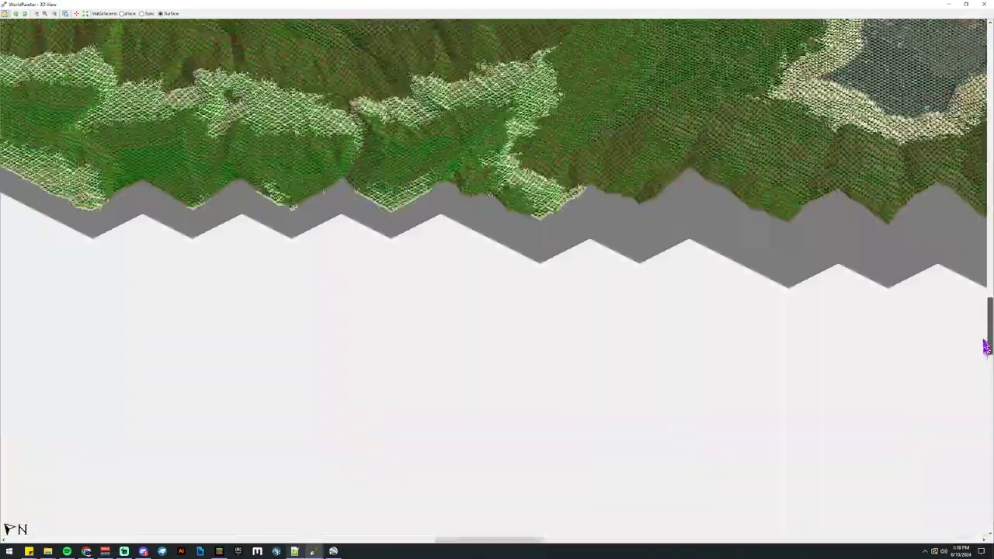
left_click_drag(986, 346, 977, 287)
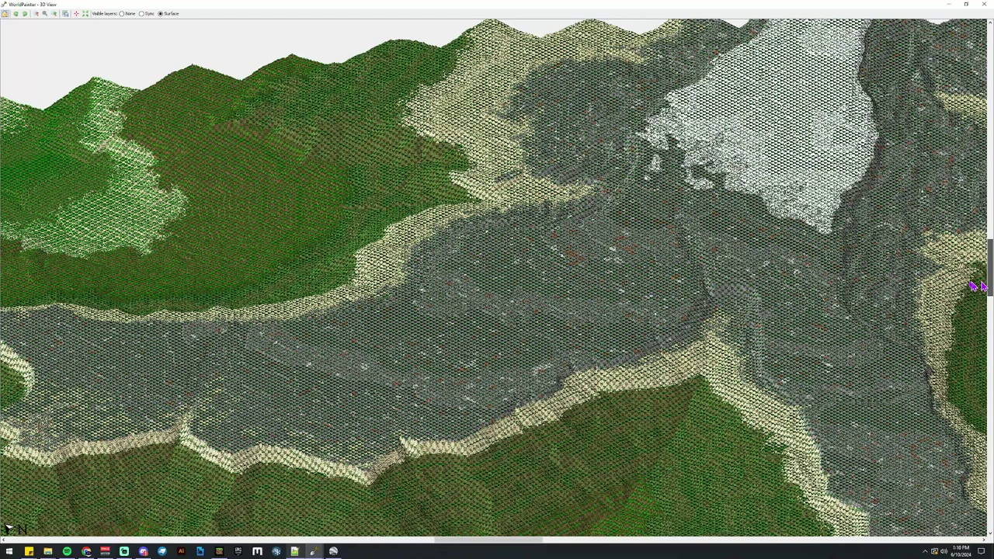
left_click_drag(522, 539, 448, 540)
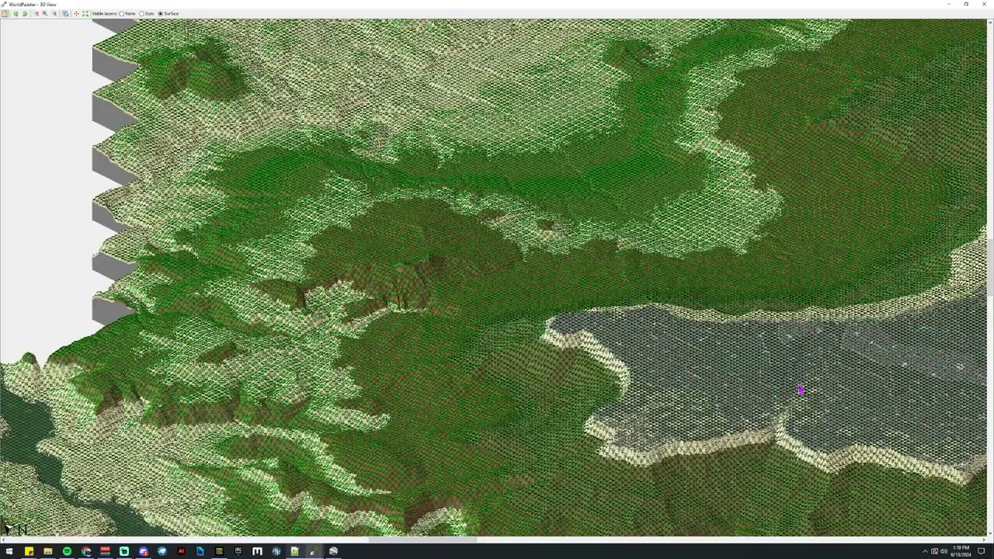
left_click_drag(991, 266, 987, 314)
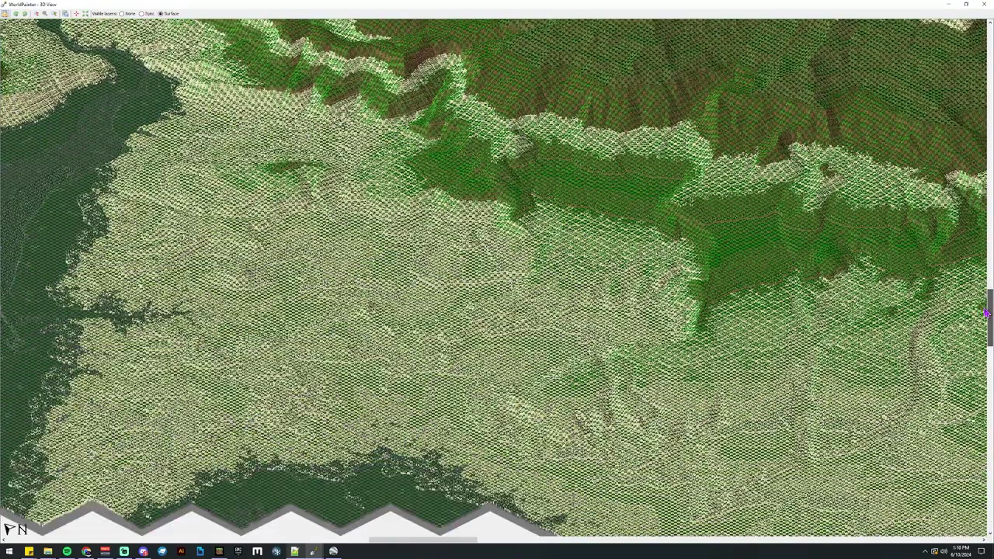
left_click_drag(399, 537, 328, 552)
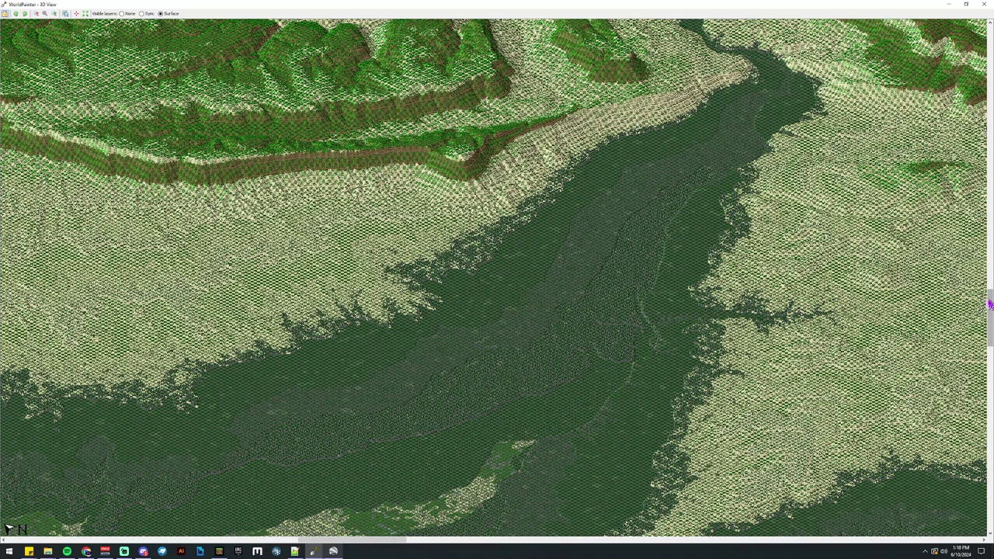
left_click_drag(986, 301, 992, 320)
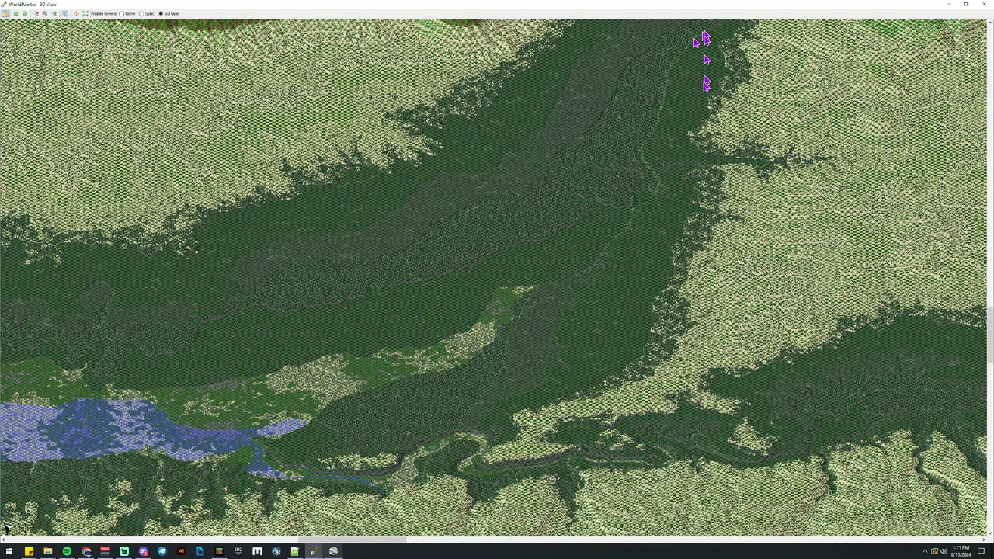
scroll(696, 106, "up", 3)
scroll(694, 113, "down", 4)
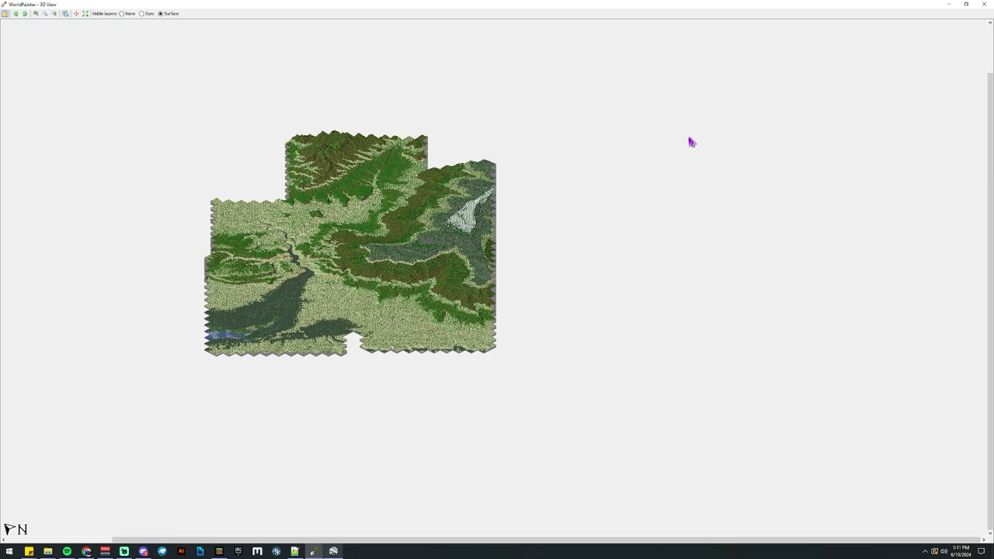
Zoom the 3D terrain view, then move focus to the taskbar to bring up an image viewer
scroll(579, 206, "up", 2)
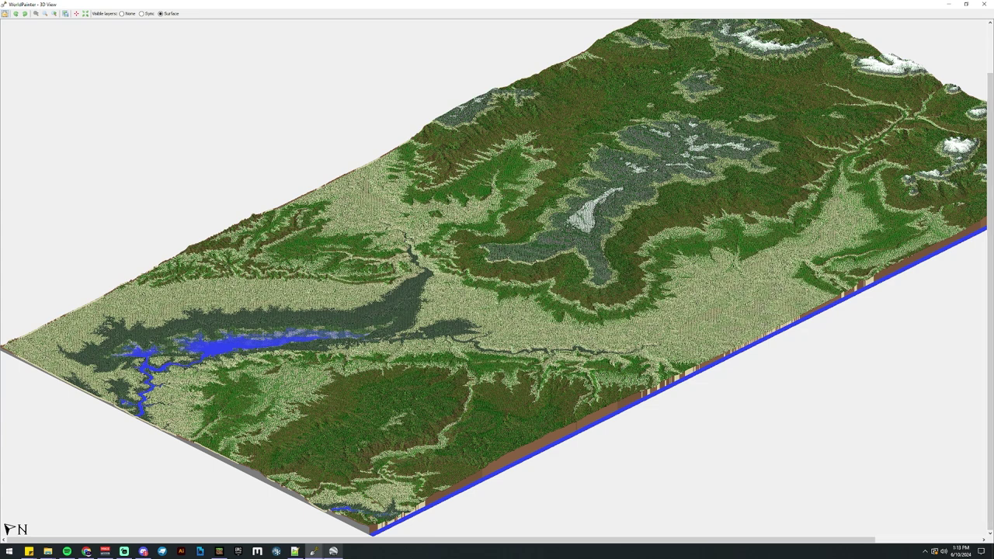
key("super+e")
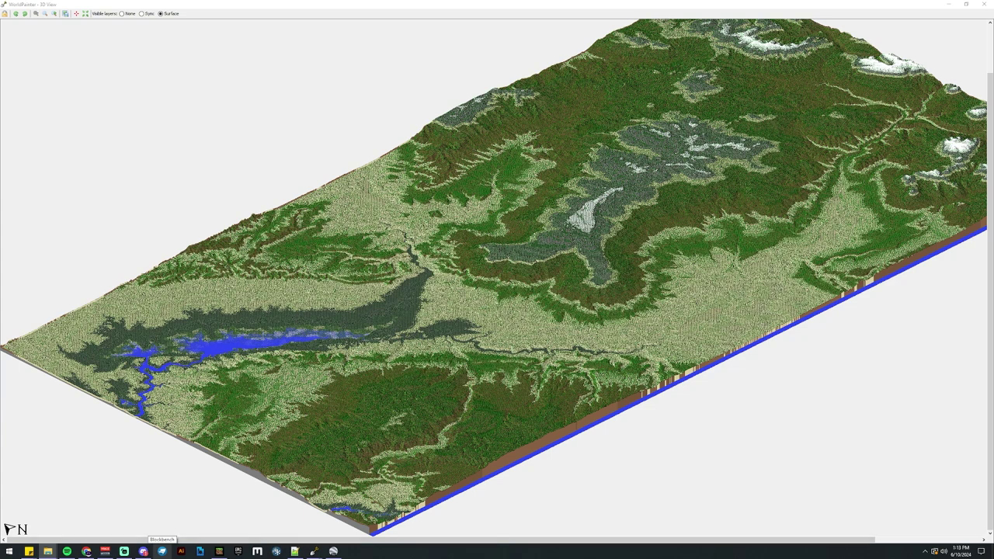
View Western_Colorado_smoother.png, check its pixel dimensions in properties, then close it
left_click(162, 551)
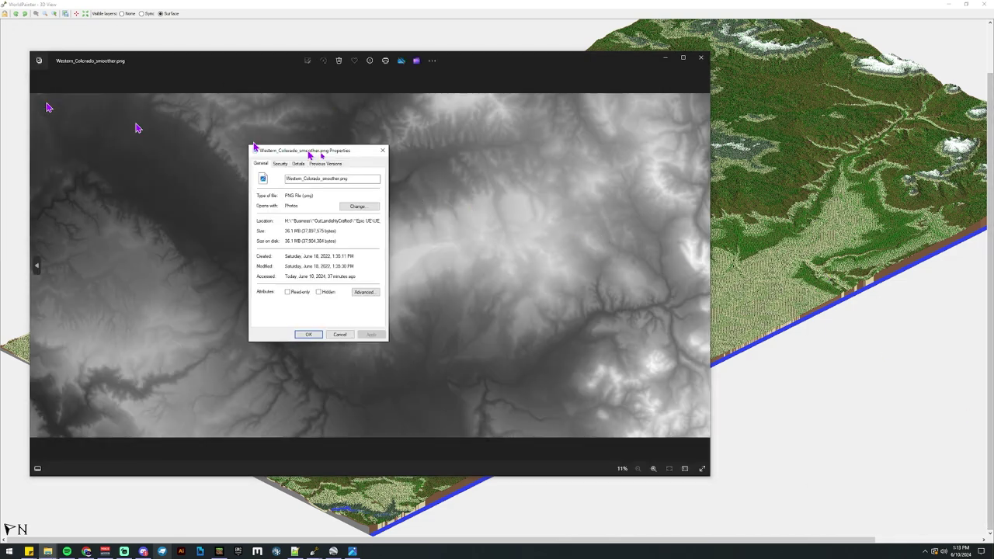
left_click_drag(310, 155, 372, 161)
left_click(360, 169)
left_click(404, 294)
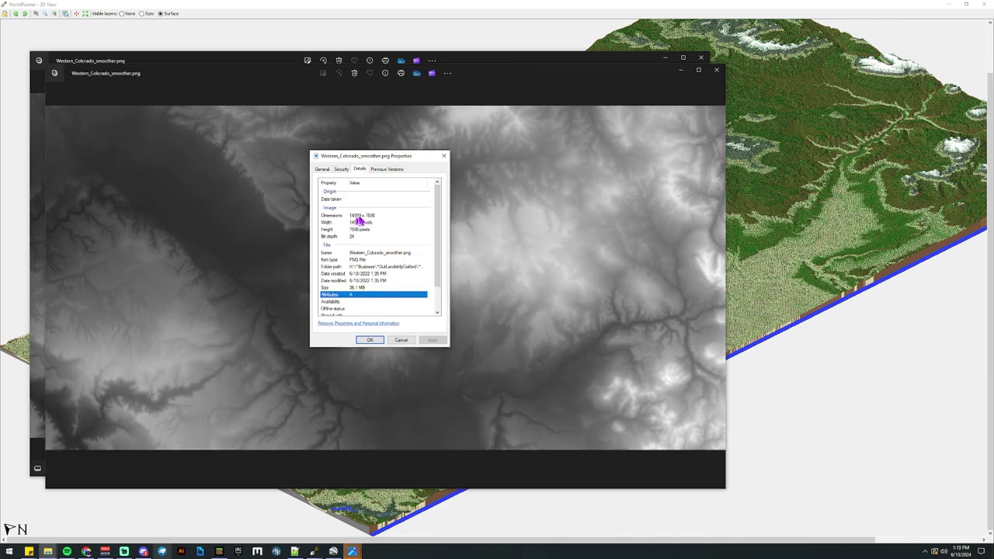
left_click(444, 156)
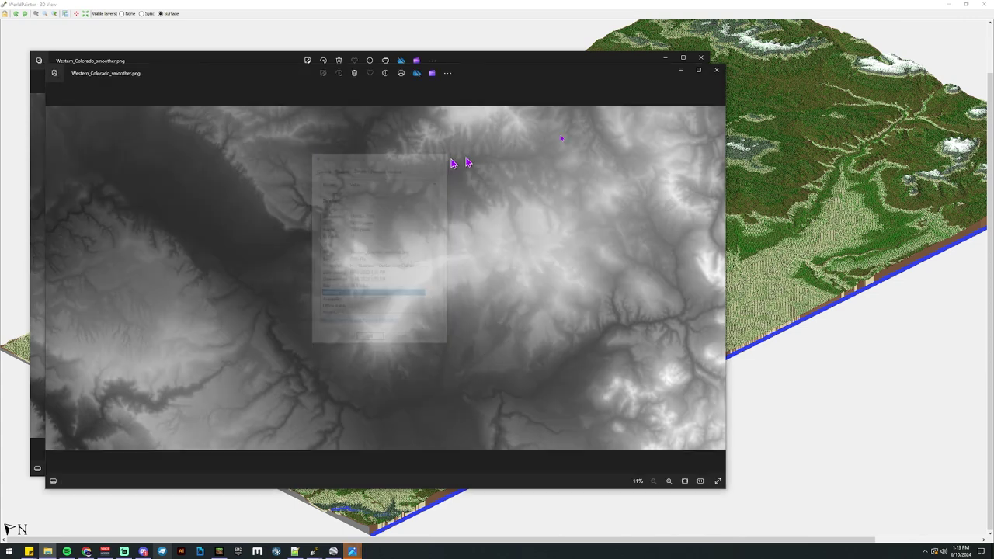
left_click(703, 56)
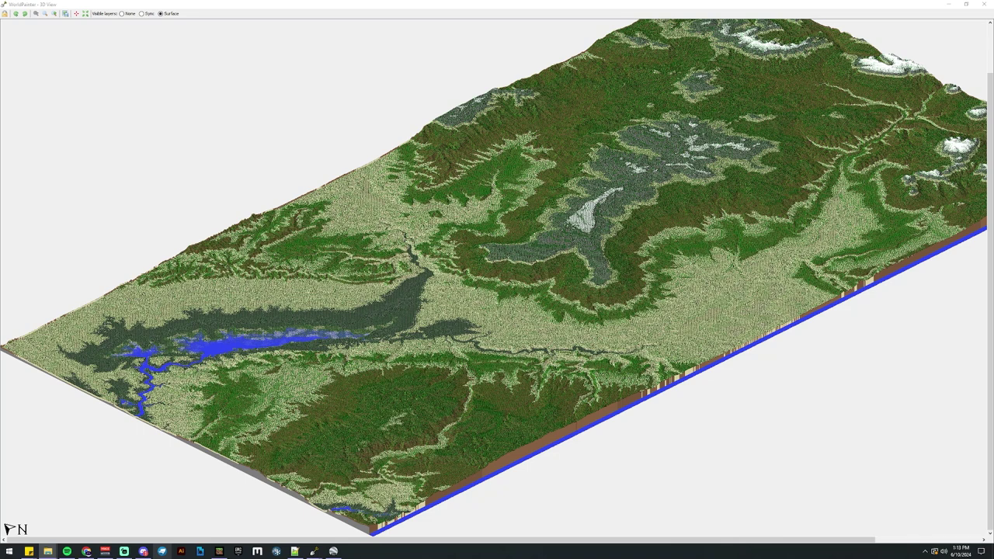
Open the ColoradoWest heightmap image and close its viewer window
left_click(352, 552)
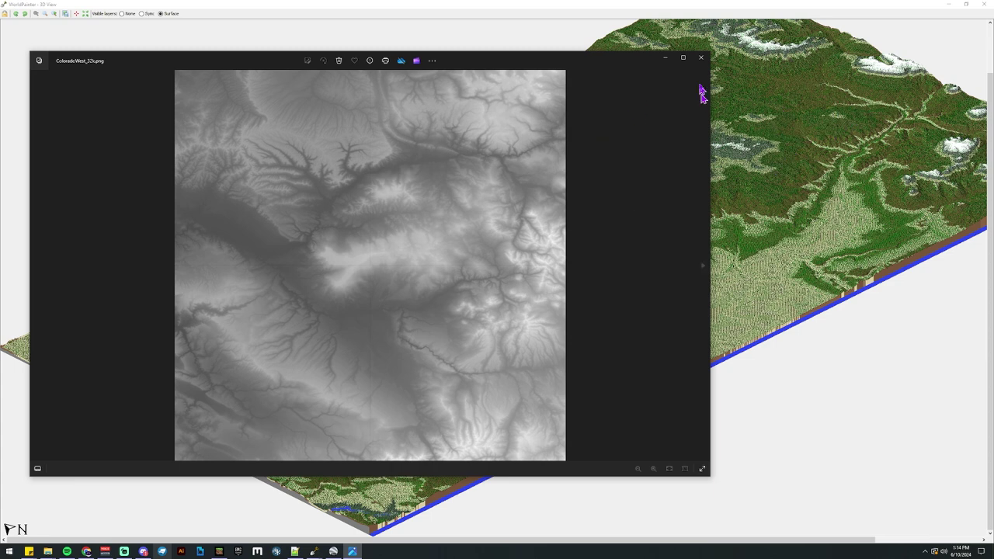
left_click(701, 58)
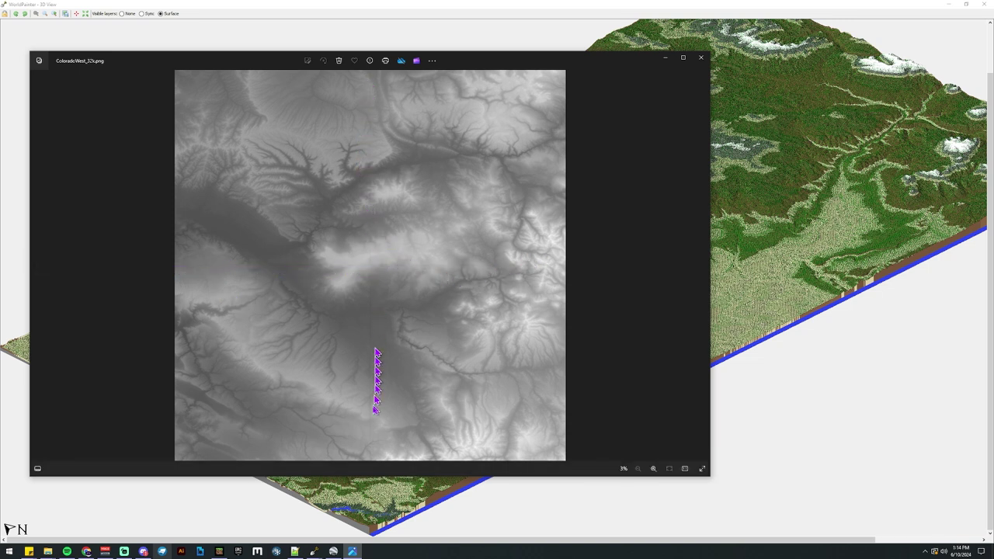
left_click(701, 59)
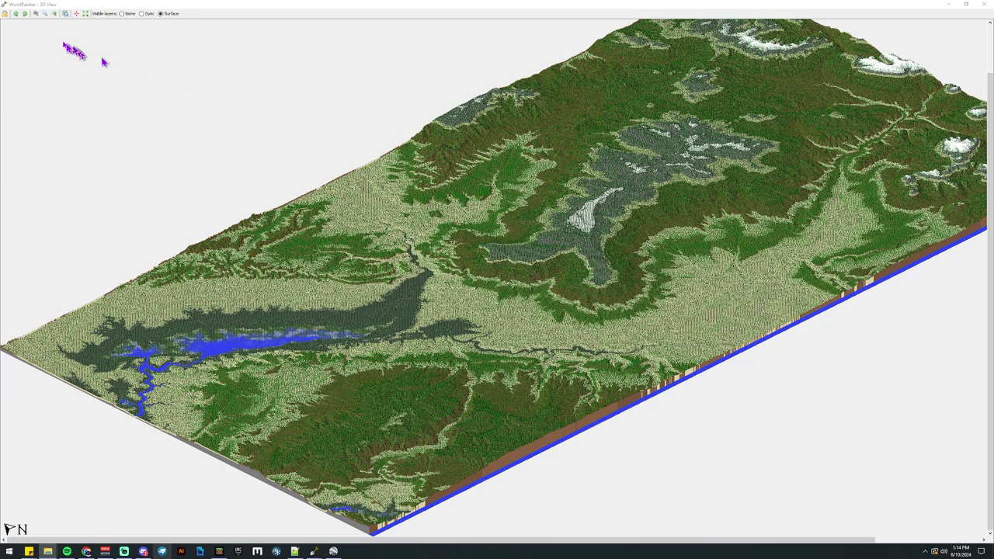
Close the 3D view and export Western_Colorado_smoother as a new Minecraft map
left_click(983, 5)
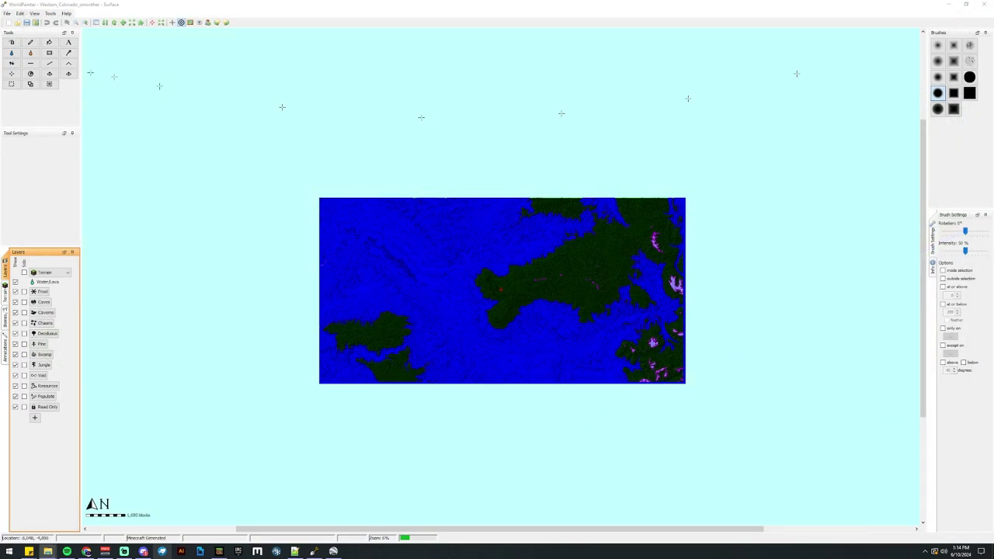
left_click(10, 17)
mouse_move(44, 76)
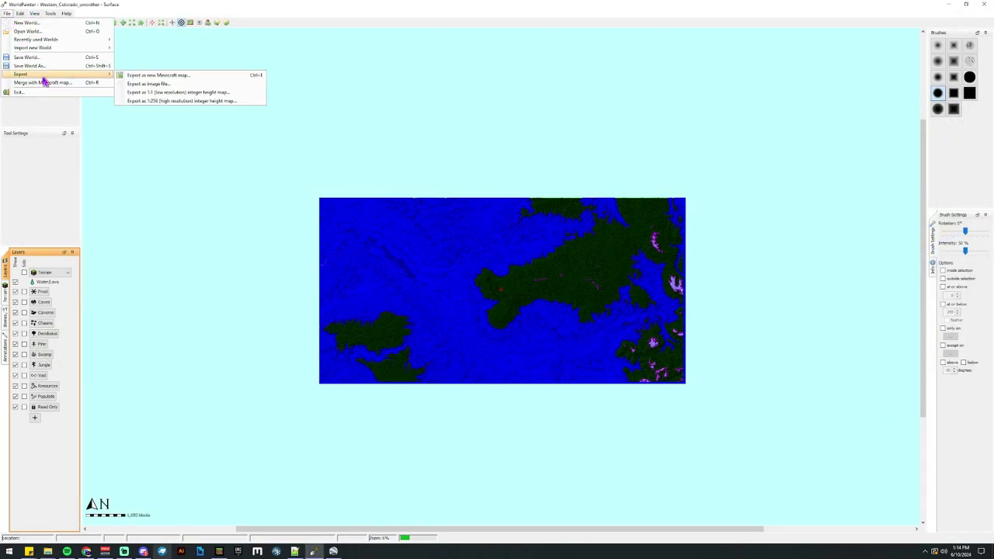
left_click(170, 76)
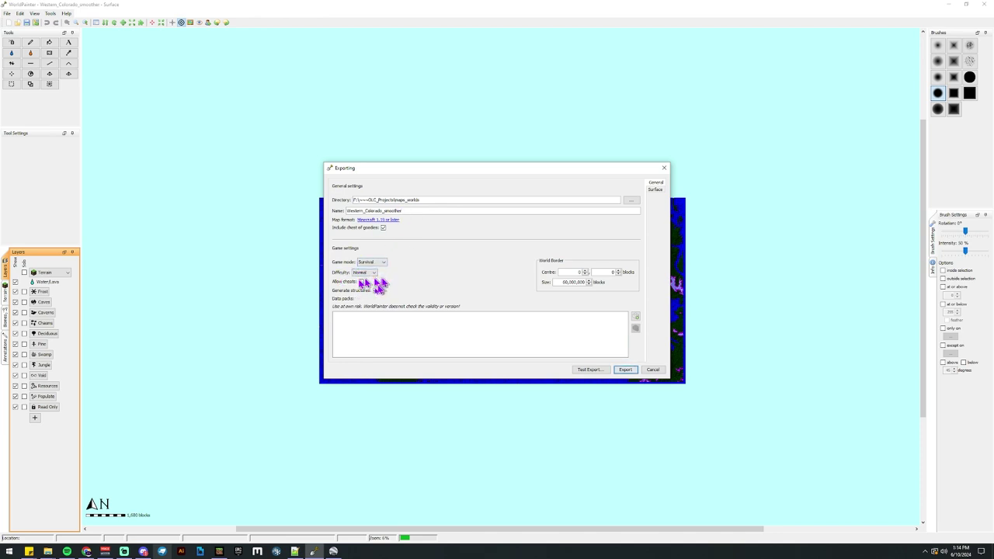
left_click(624, 369)
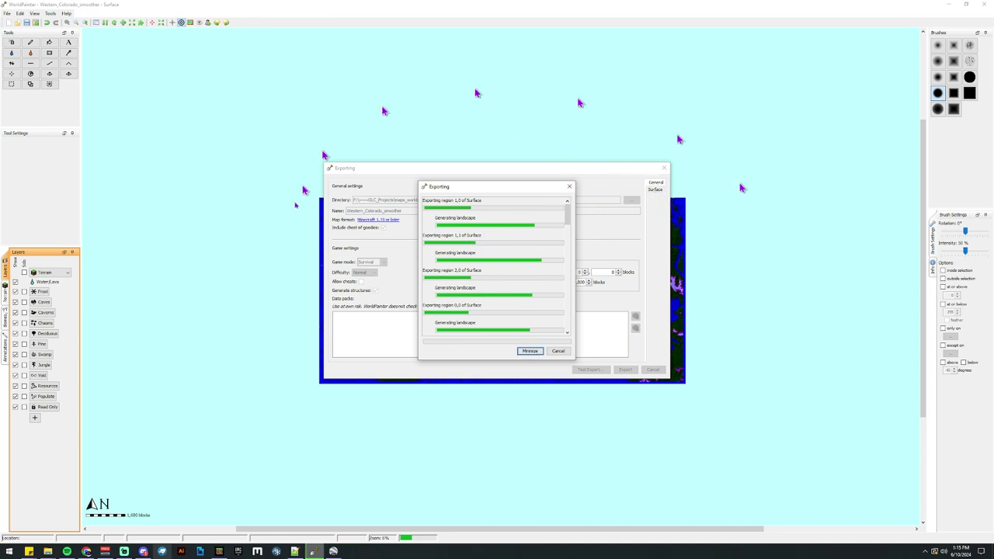
Launch je2be and move its window aside to keep the export progress visible
left_click(9, 553)
type("je2be")
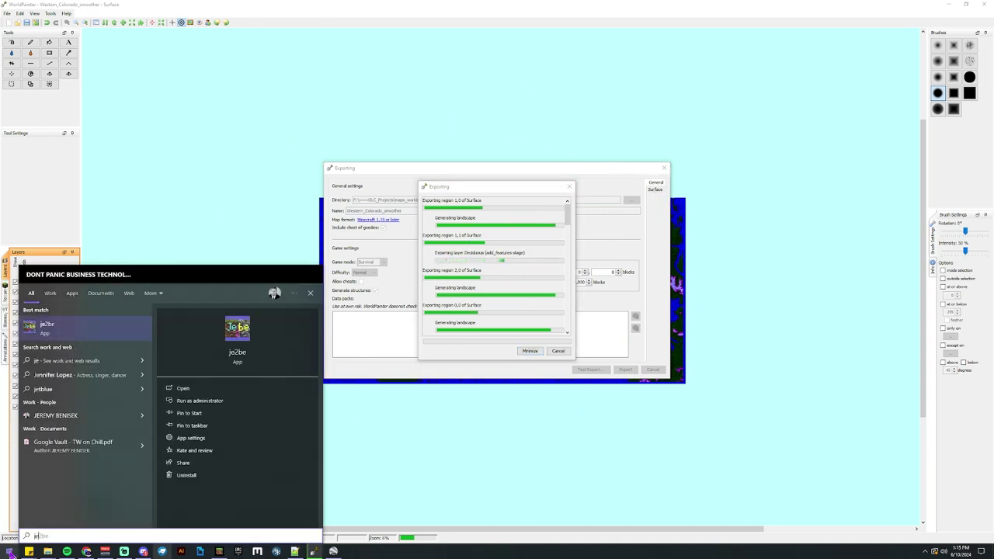
key("Return")
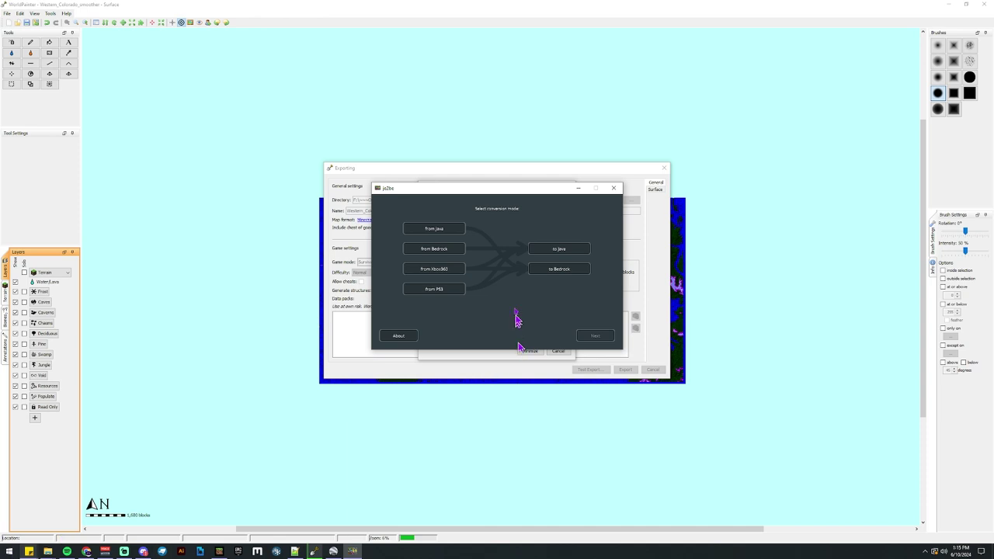
left_click_drag(512, 188, 508, 312)
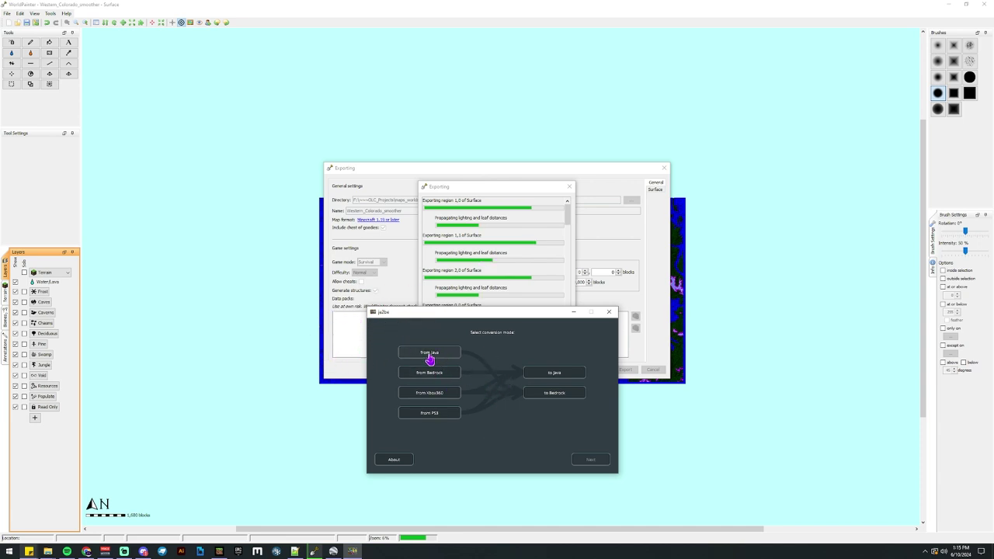
Set up a Java-to-Bedrock conversion of the western_colorado folder, start it, then cancel it
left_click(429, 356)
left_click(551, 393)
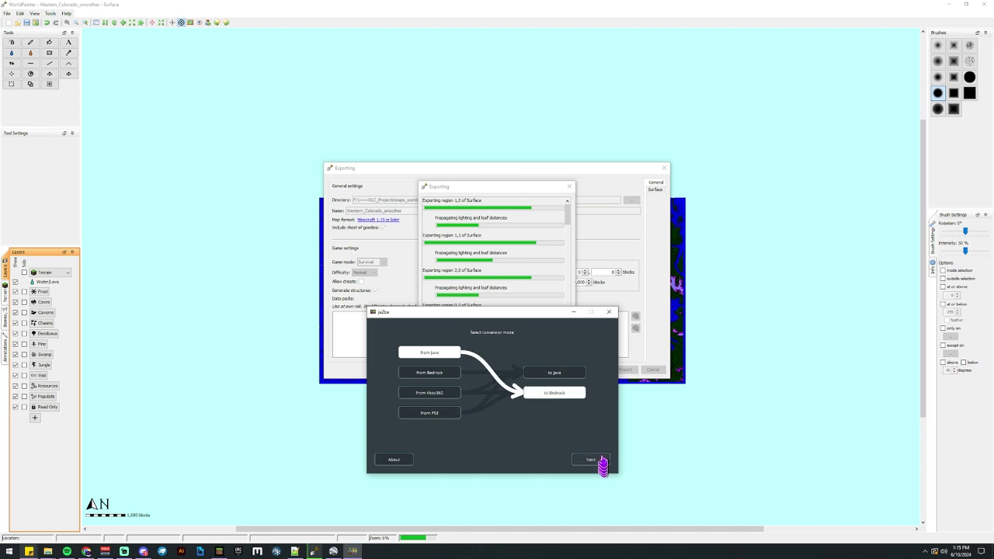
left_click(600, 460)
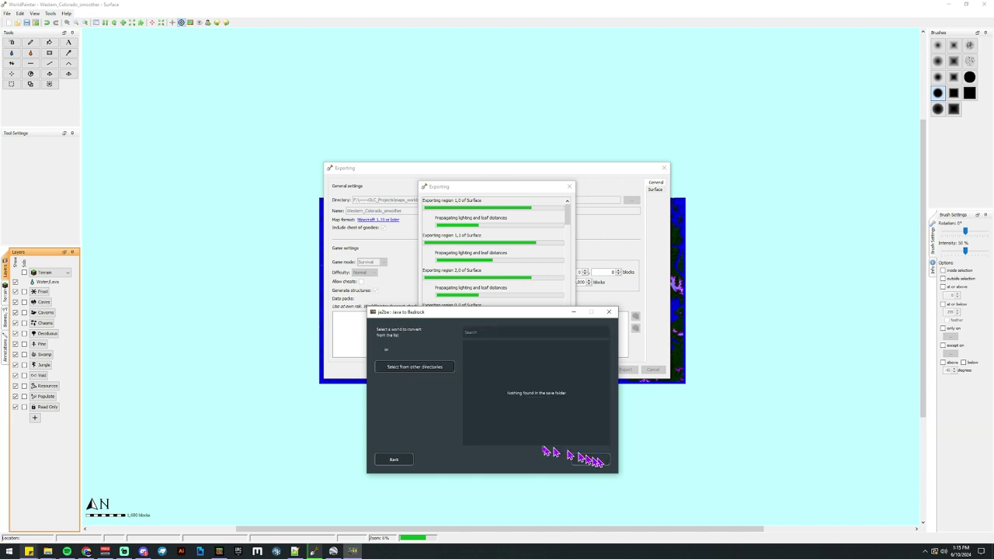
left_click(425, 376)
key("Escape")
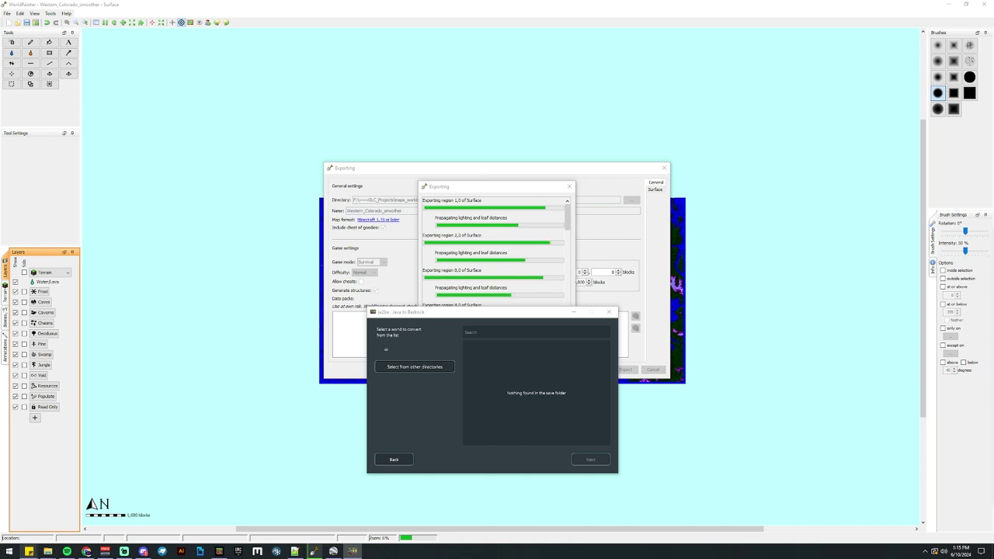
left_click(415, 367)
left_click_drag(315, 91, 472, 264)
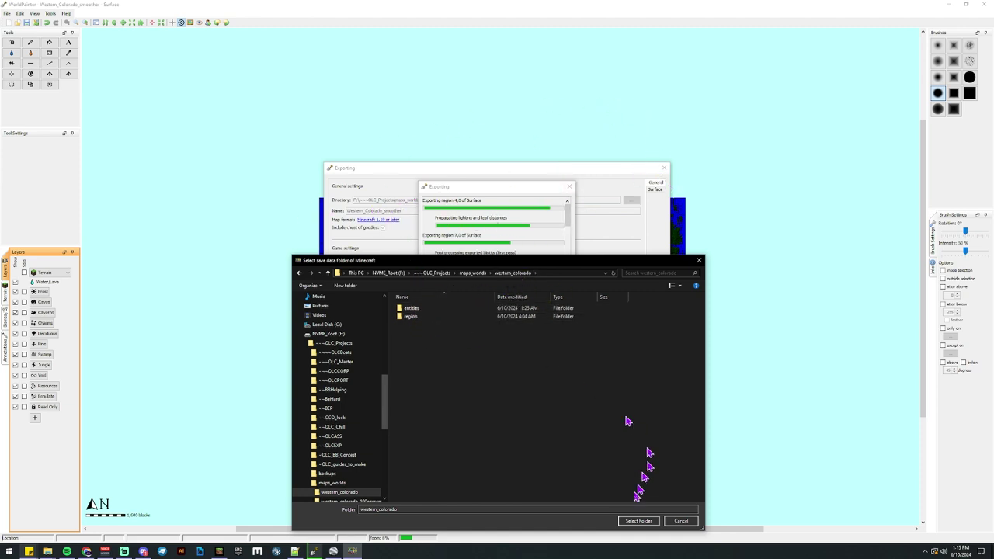
left_click(641, 521)
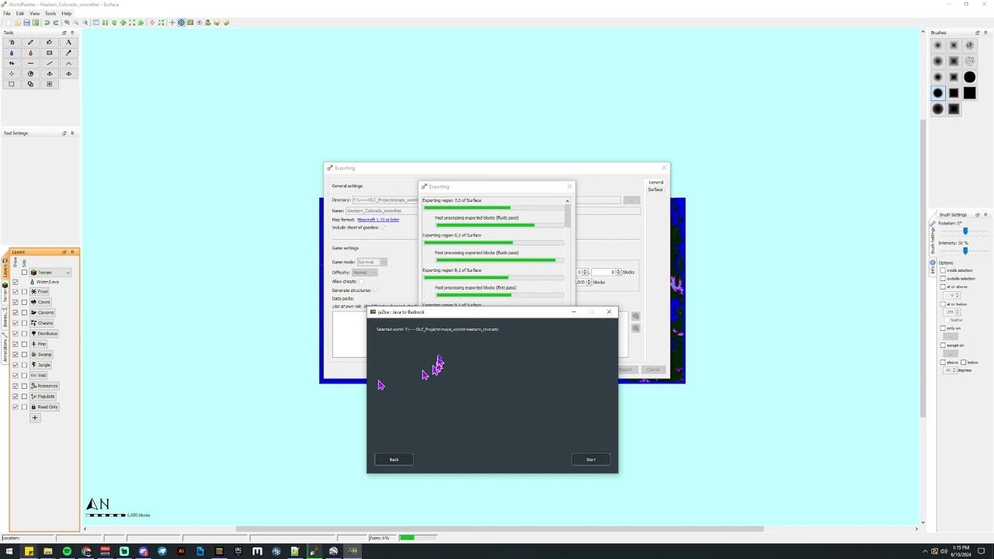
left_click(592, 460)
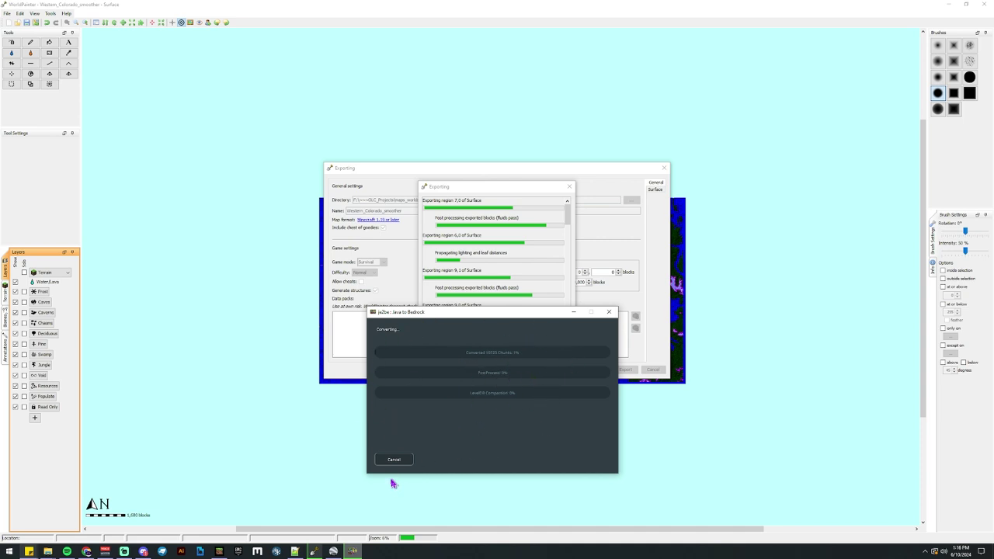
left_click(392, 460)
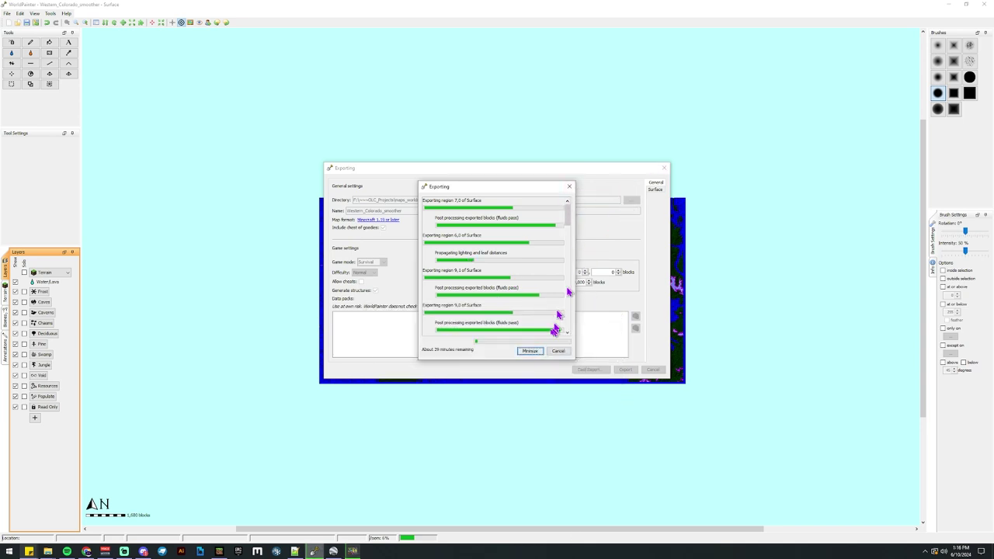
Cancel the WorldPainter export, quit WorldPainter, and resume the western_colorado game in Minecraft
left_click(558, 351)
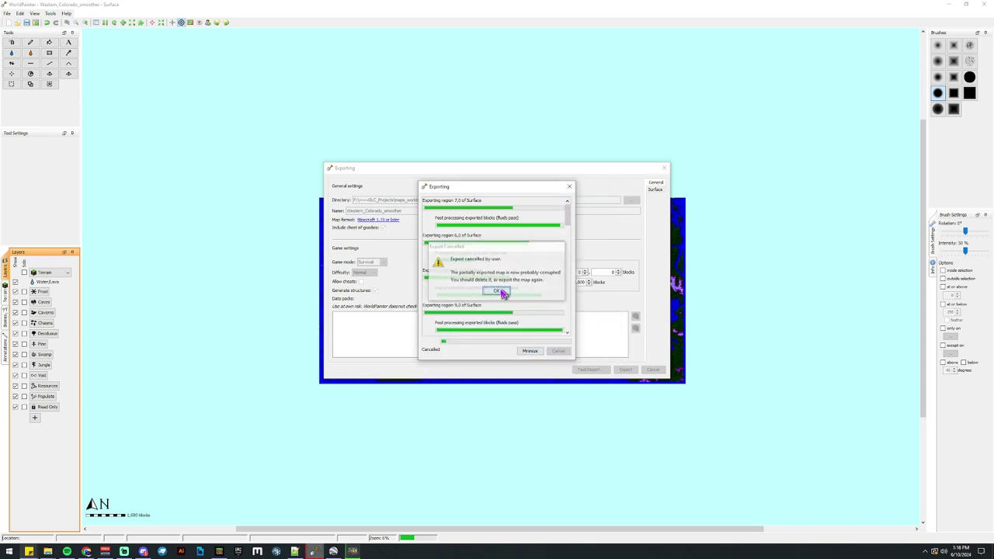
left_click(498, 290)
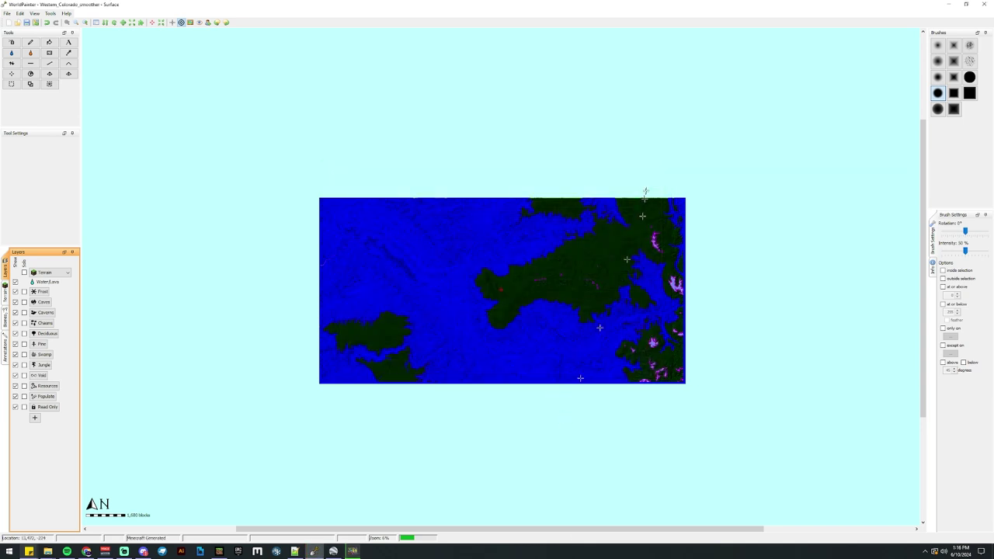
left_click(984, 5)
left_click(497, 282)
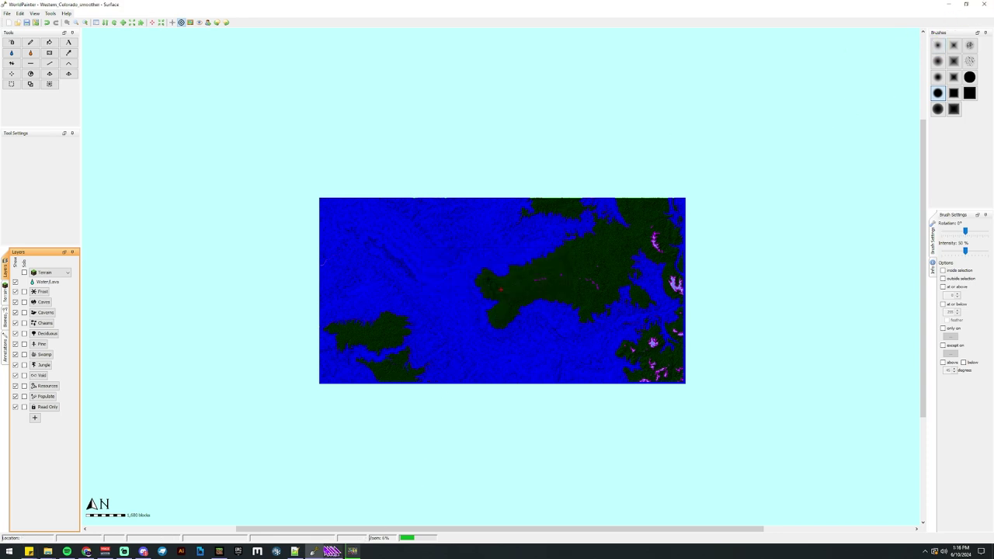
left_click(219, 552)
left_click(304, 213)
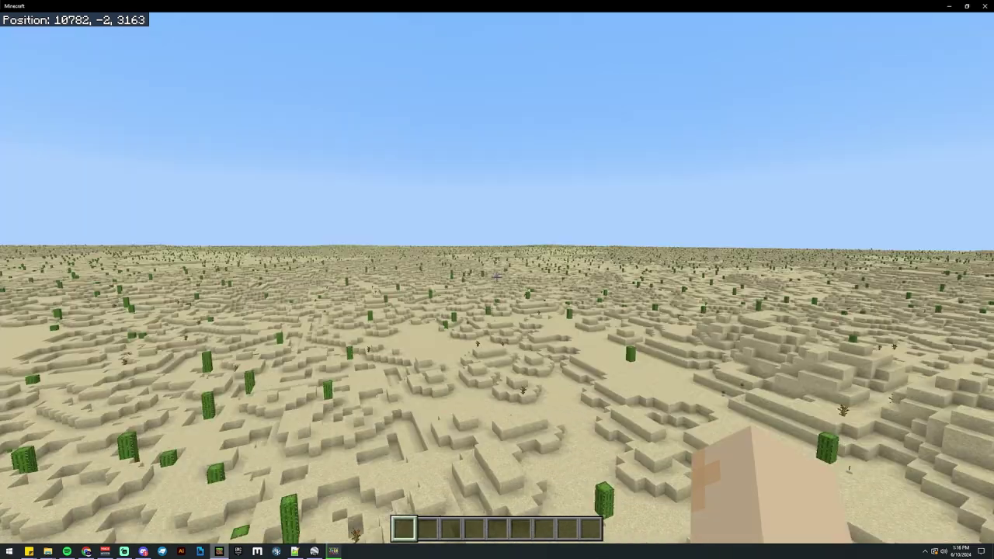
Fly up over the desert to a height of 152, looking toward the water
key("space")
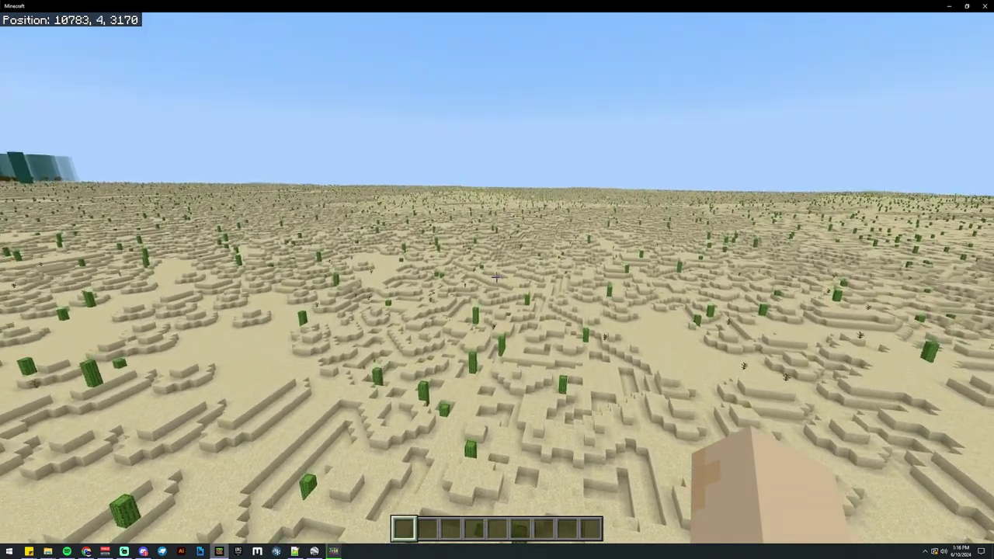
key("w")
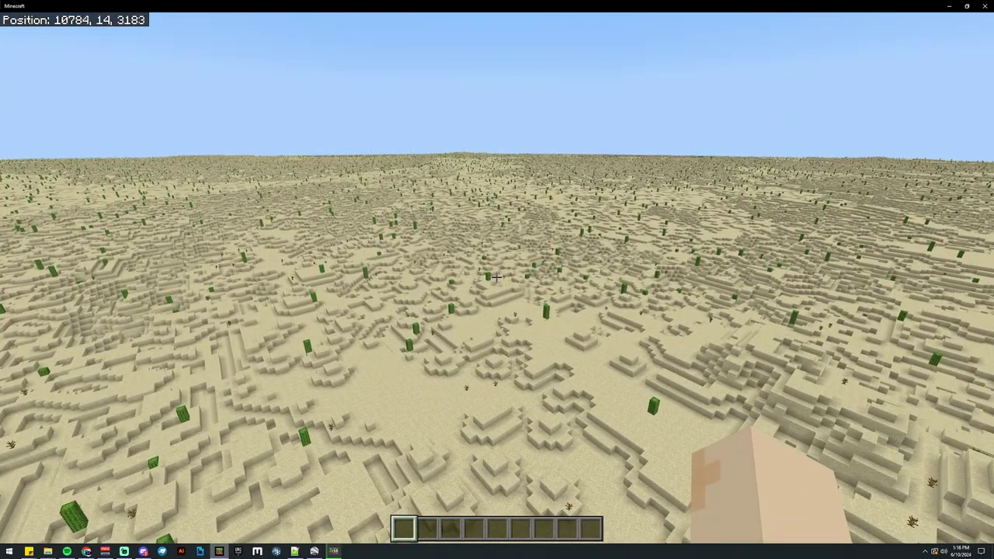
key("space")
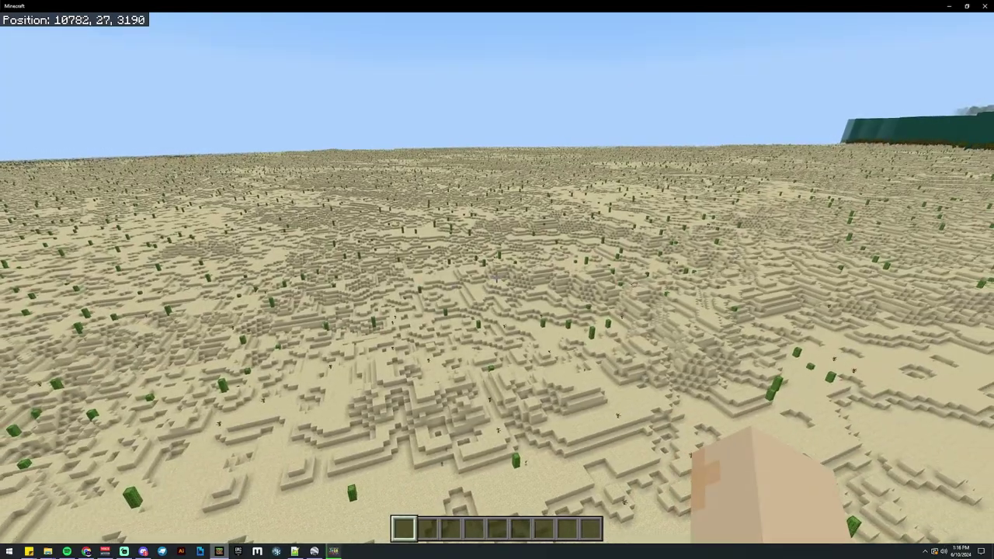
key("space")
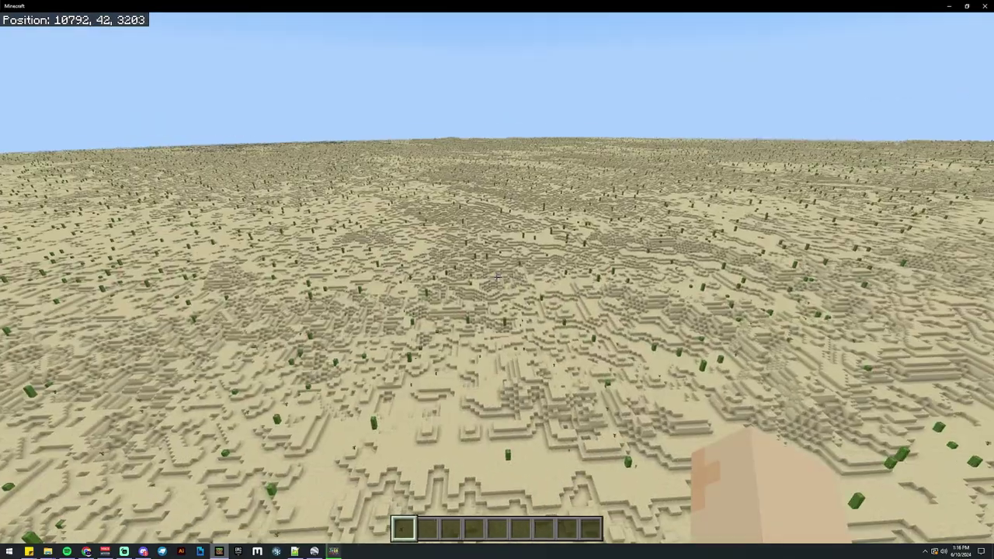
key("space")
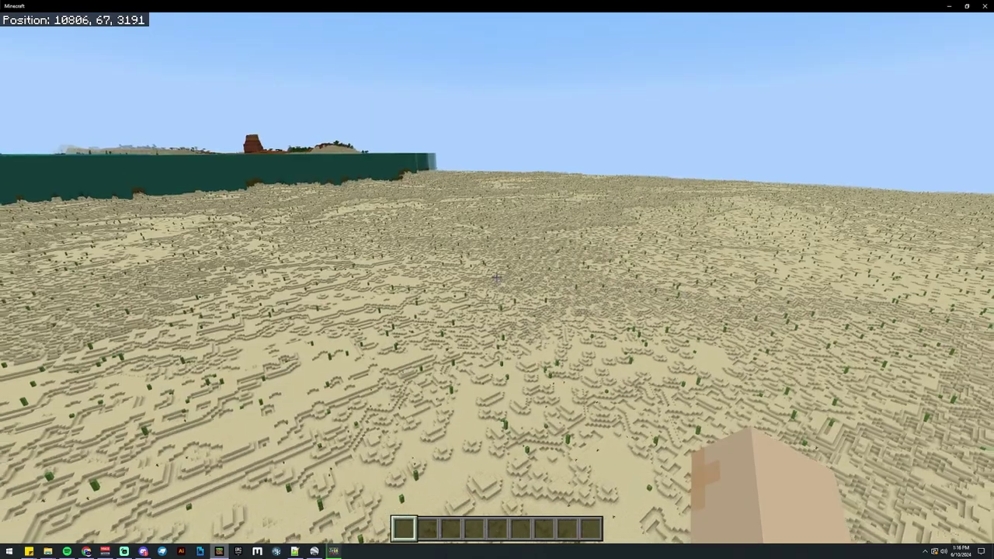
key("space")
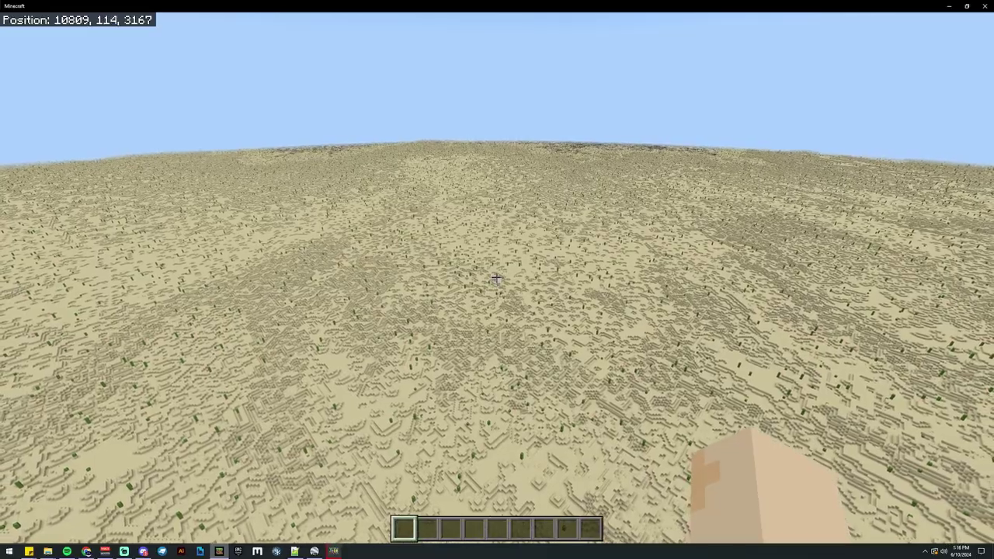
key("space")
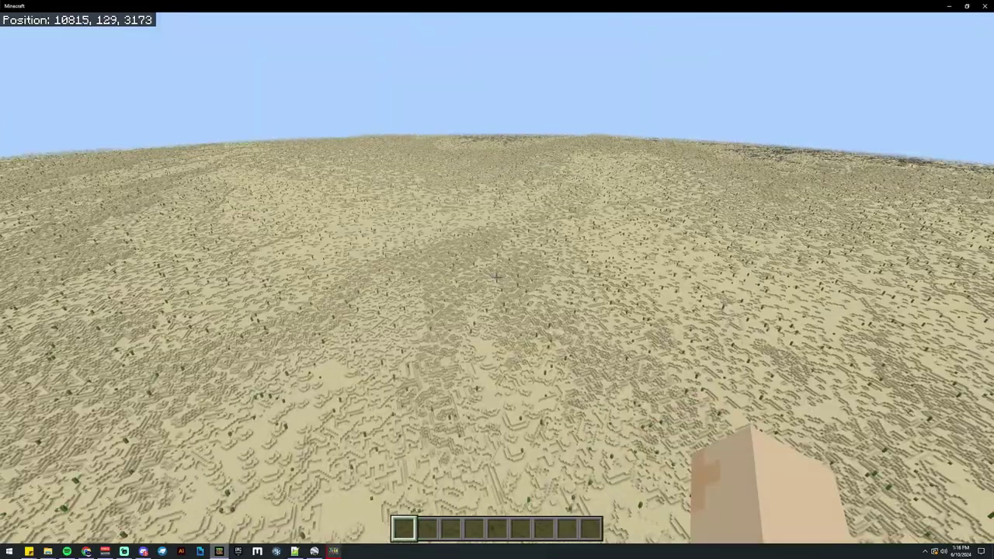
key("space")
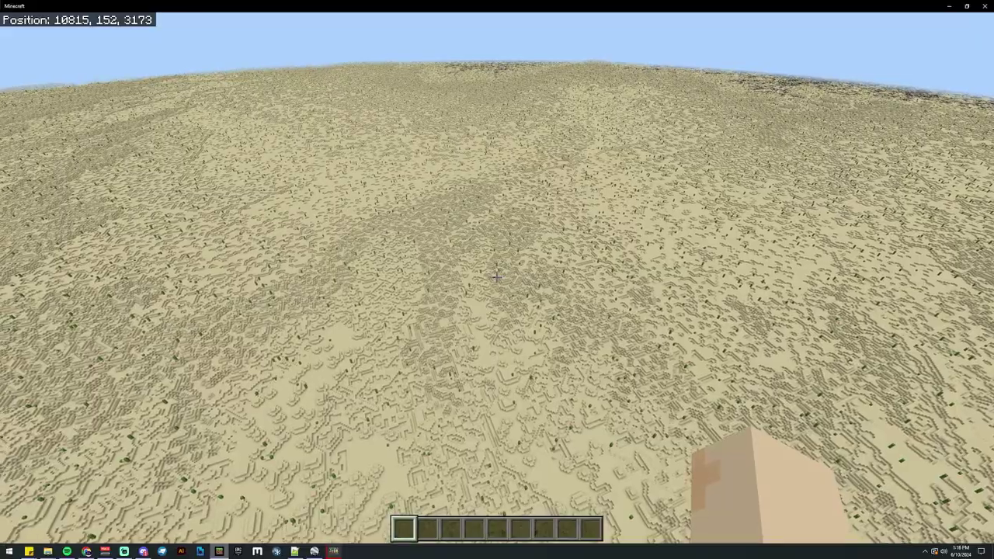
key("w")
key("w")
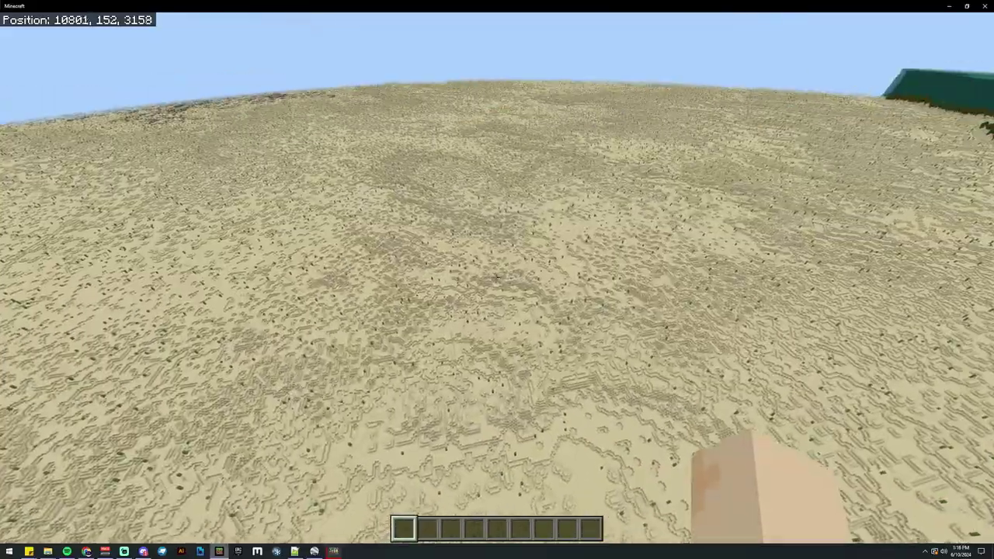
Descend from height 152 onto the cactus-strewn desert floor at 10703, -9, 3179
key("shift")
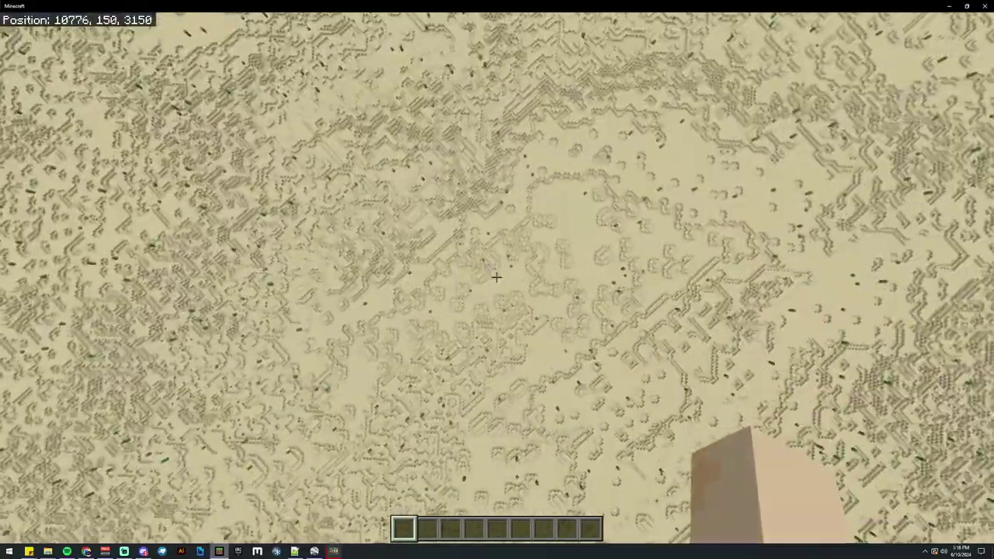
key("shift")
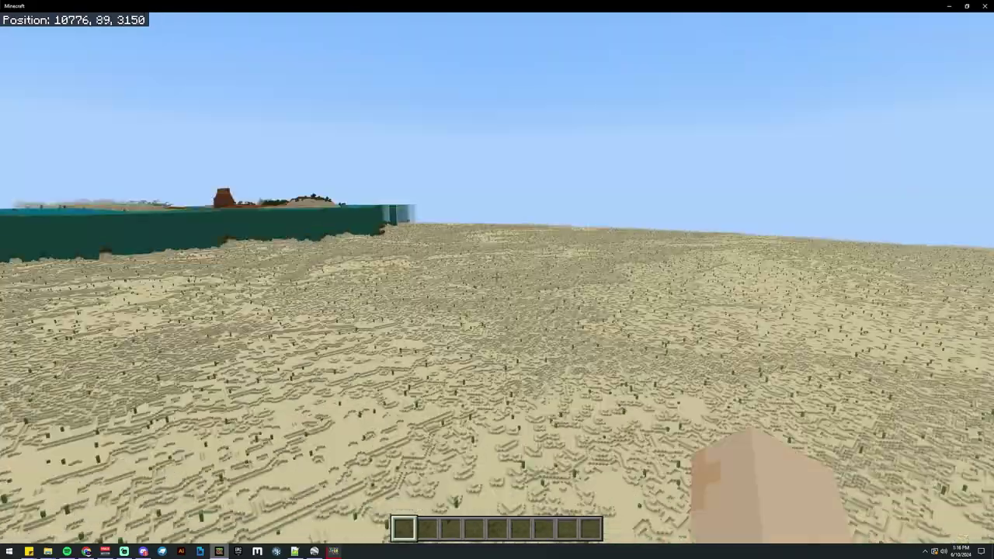
key("shift")
key("shift")
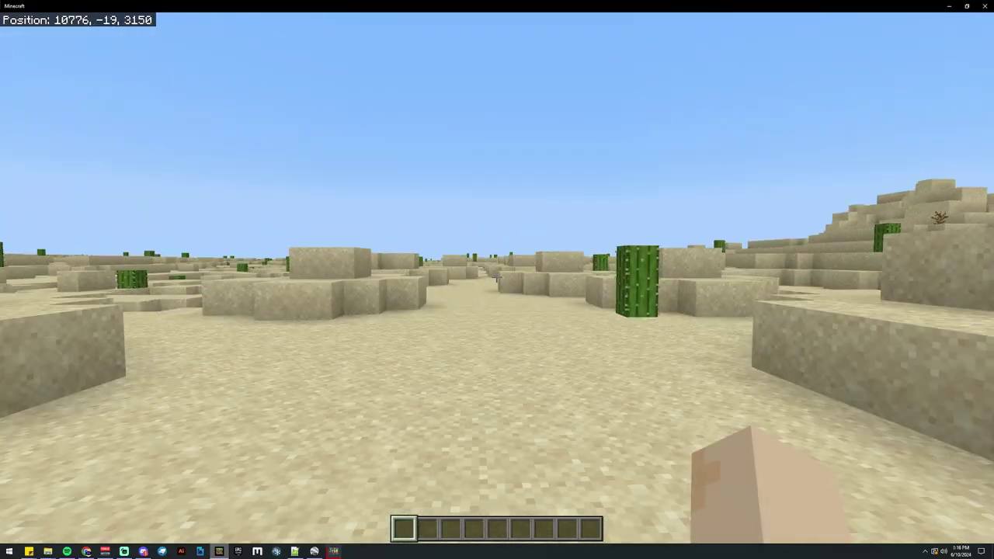
key("space")
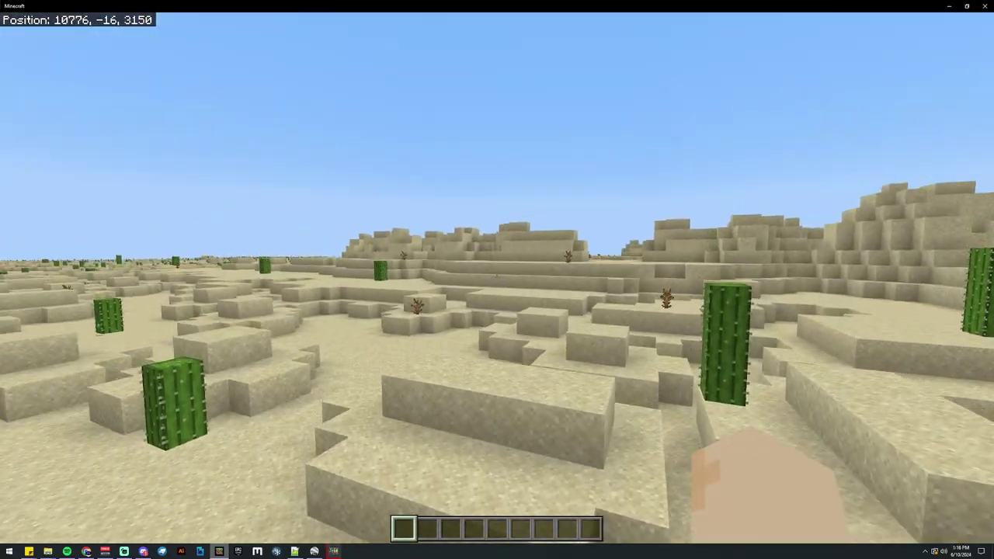
Skim low northward across the desert, dropping down to the sand among the cacti
key("shift")
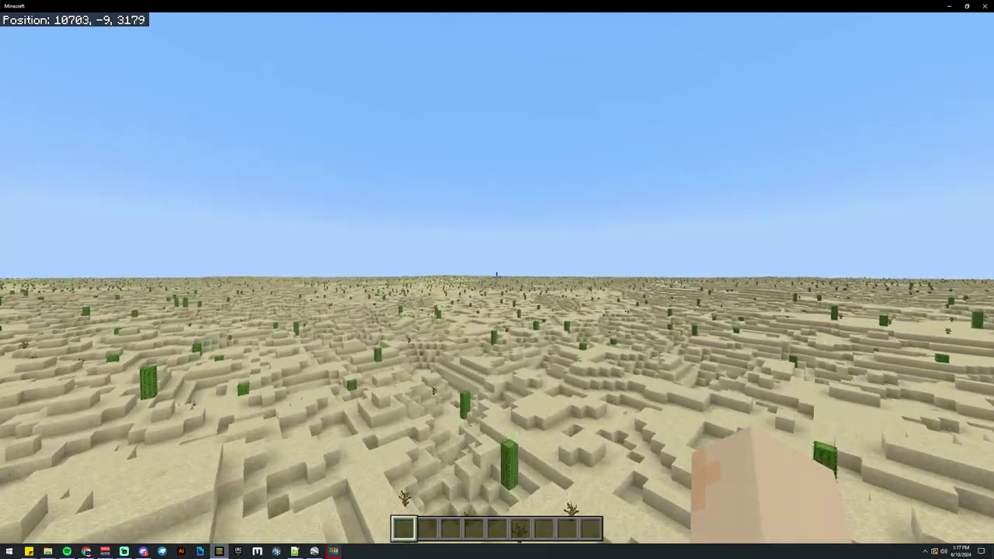
key("w")
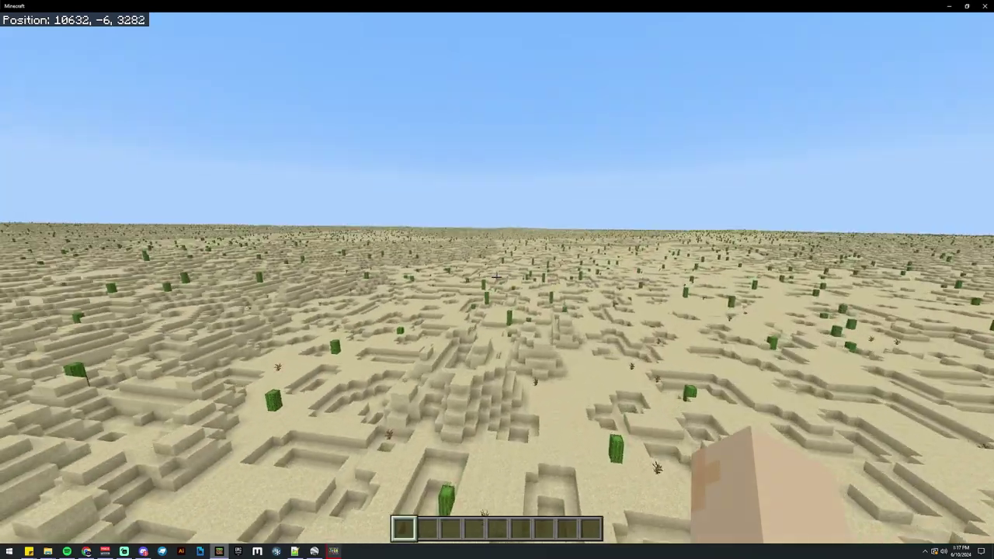
key("w")
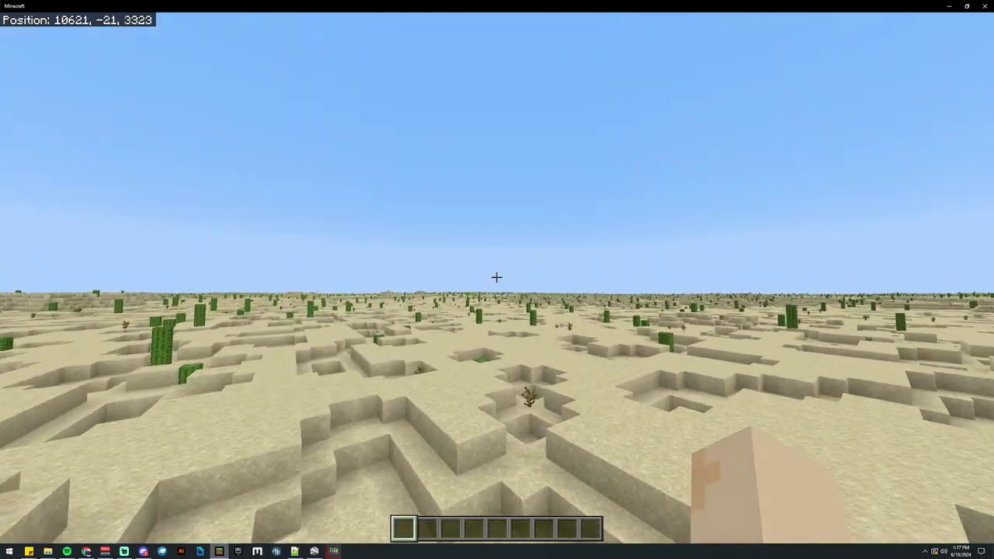
key("w")
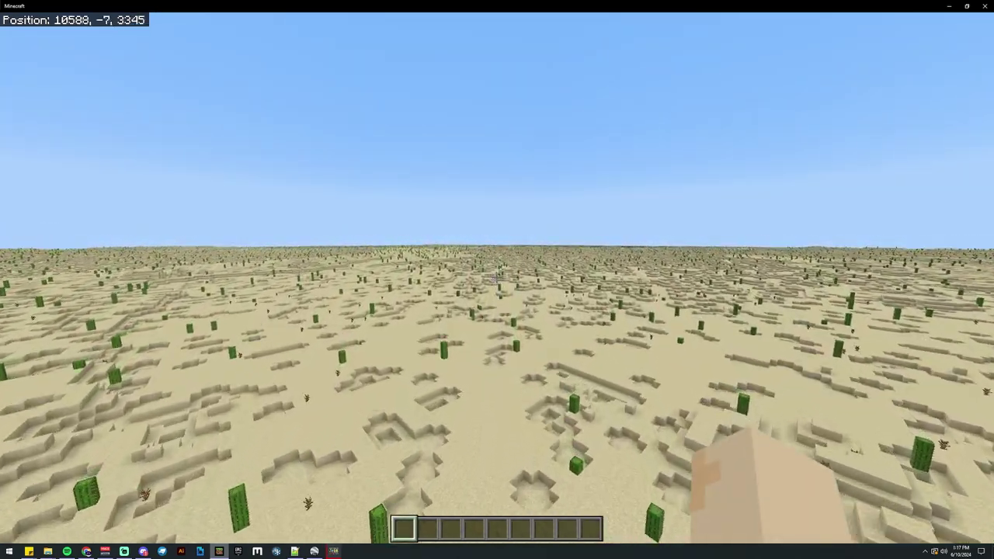
key("w")
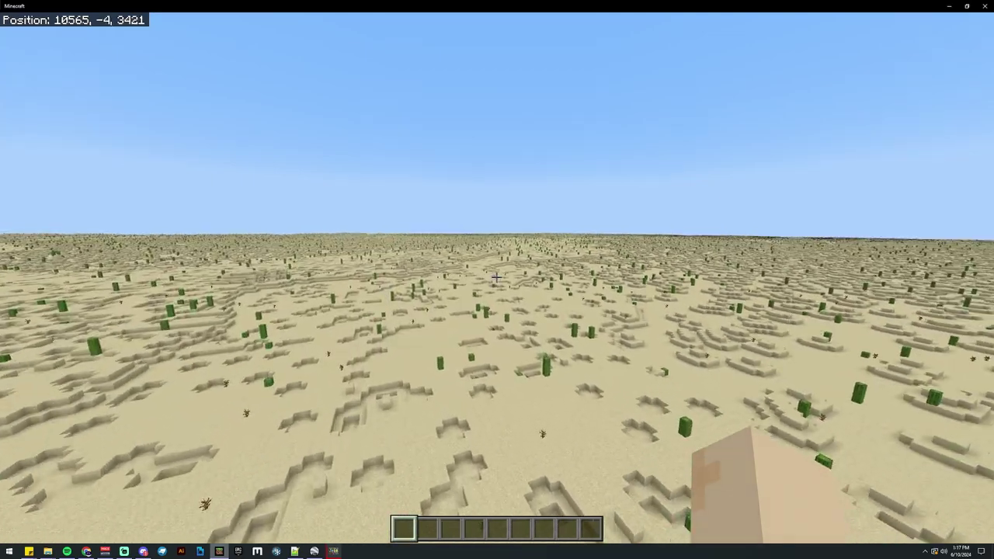
key("w")
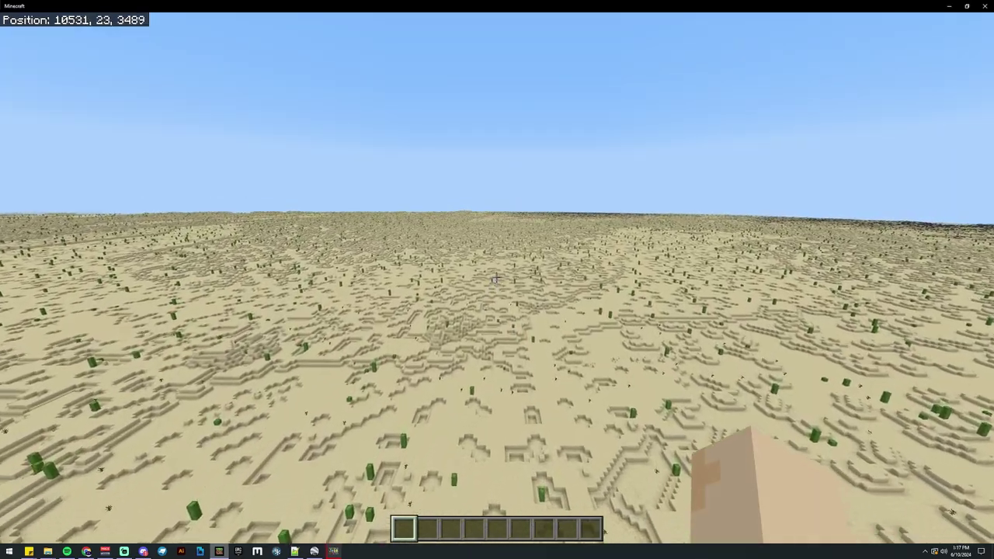
key("w")
key("w")
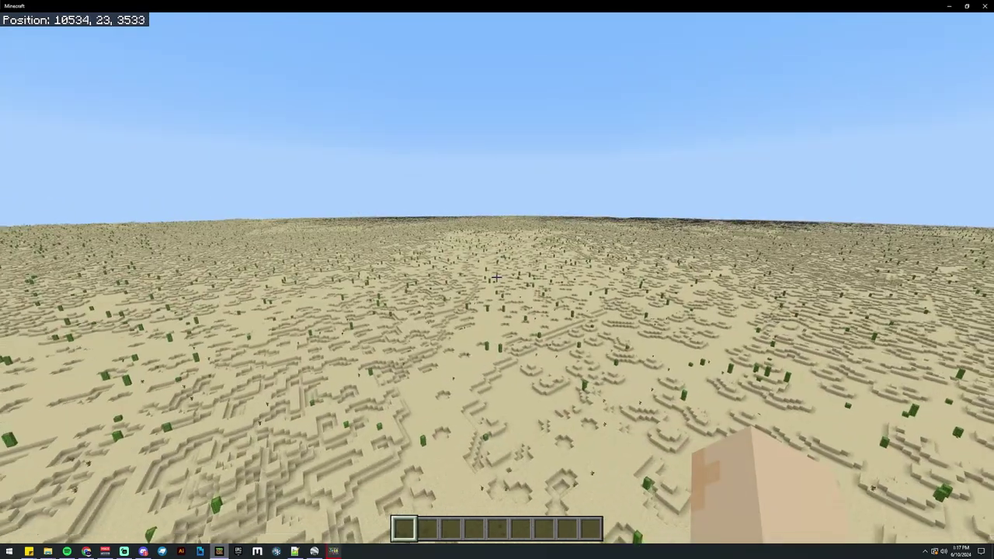
key("w")
key("w")
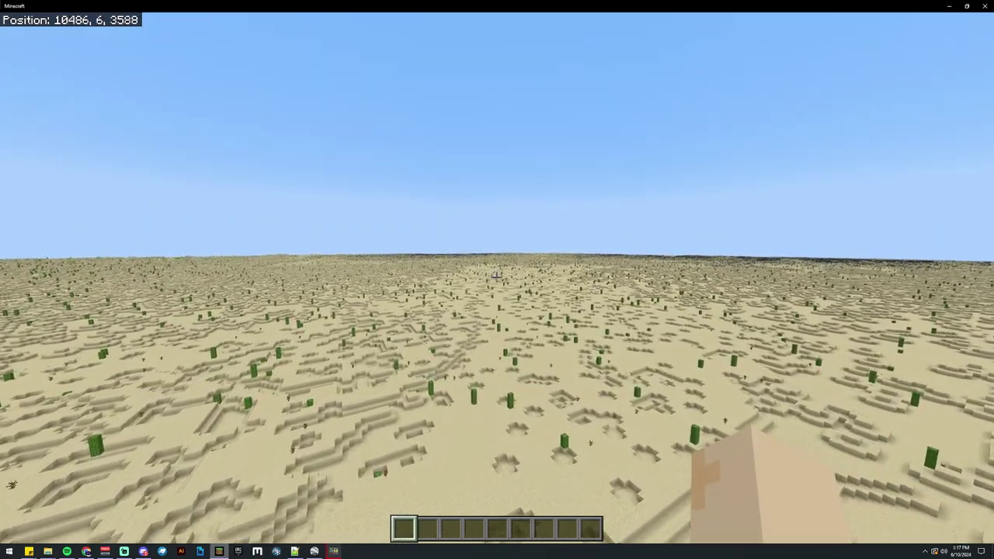
key("w")
key("shift")
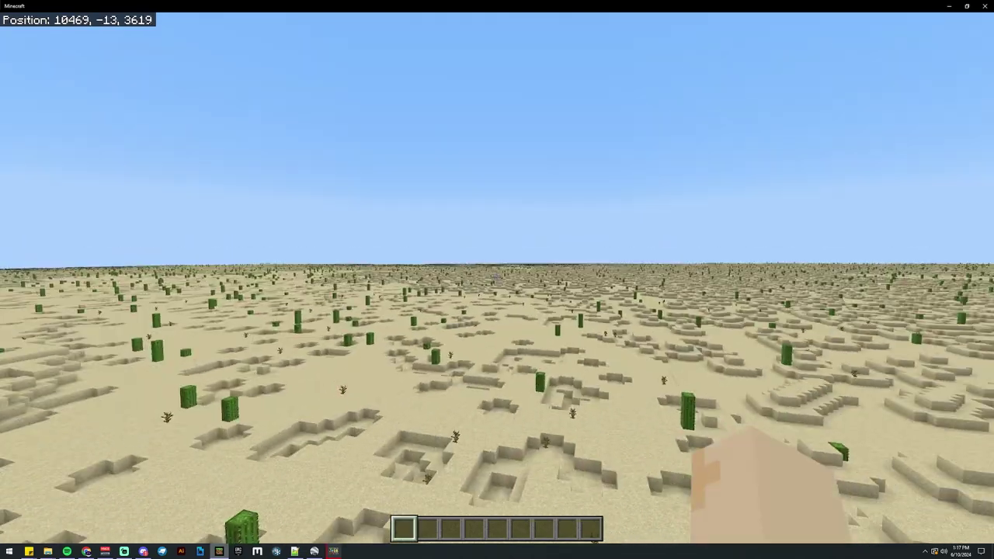
key("shift")
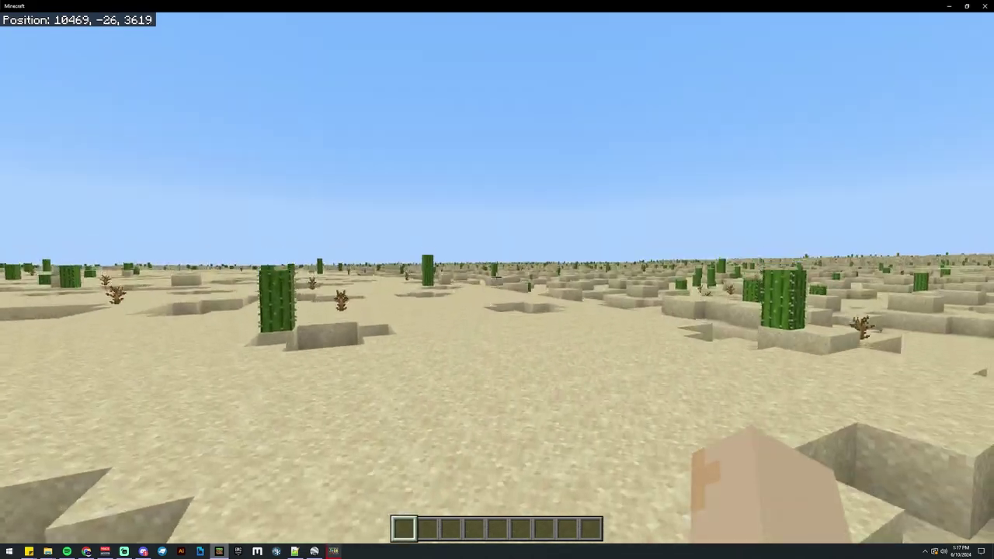
key("space")
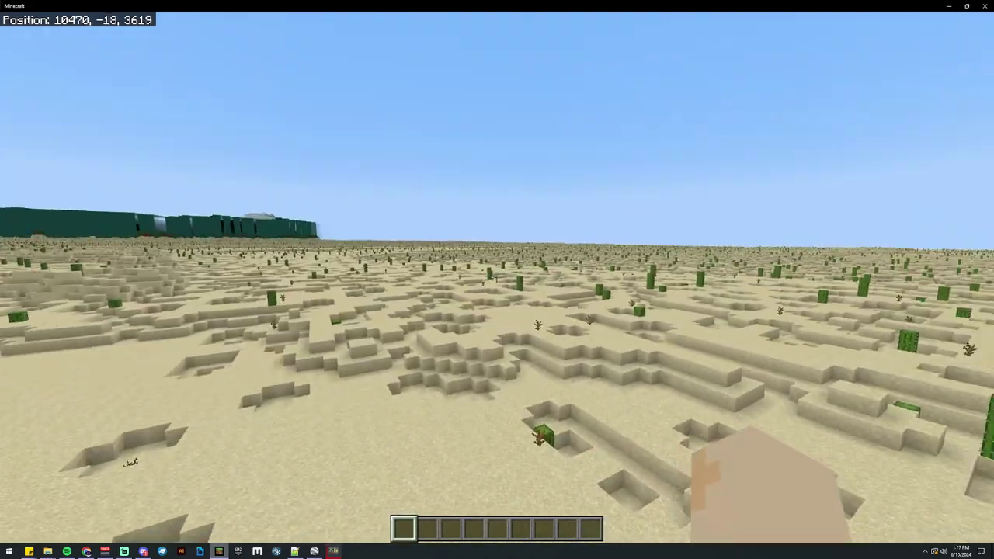
Continue forward over dunes and hollows to 10364, 1, 3962, then start climbing
key("w")
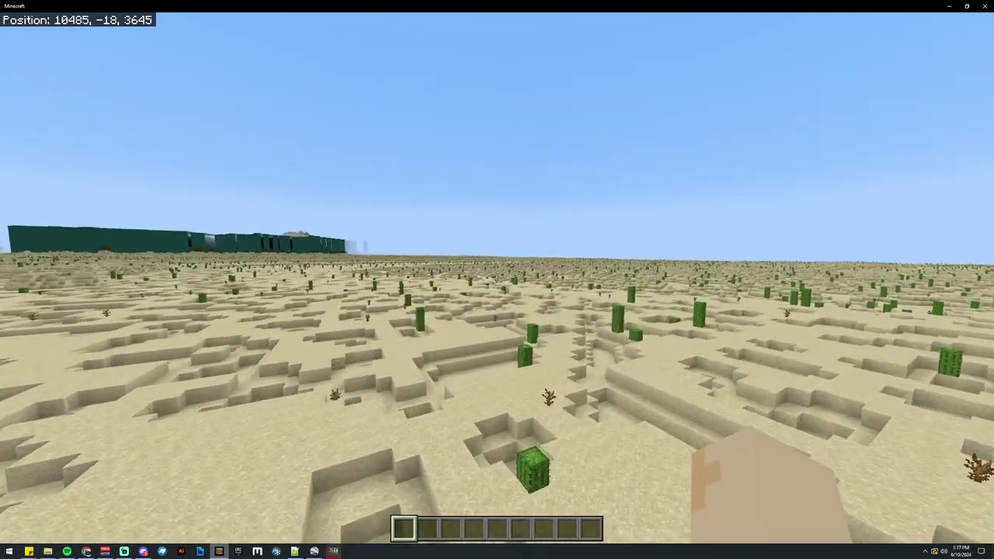
key("w")
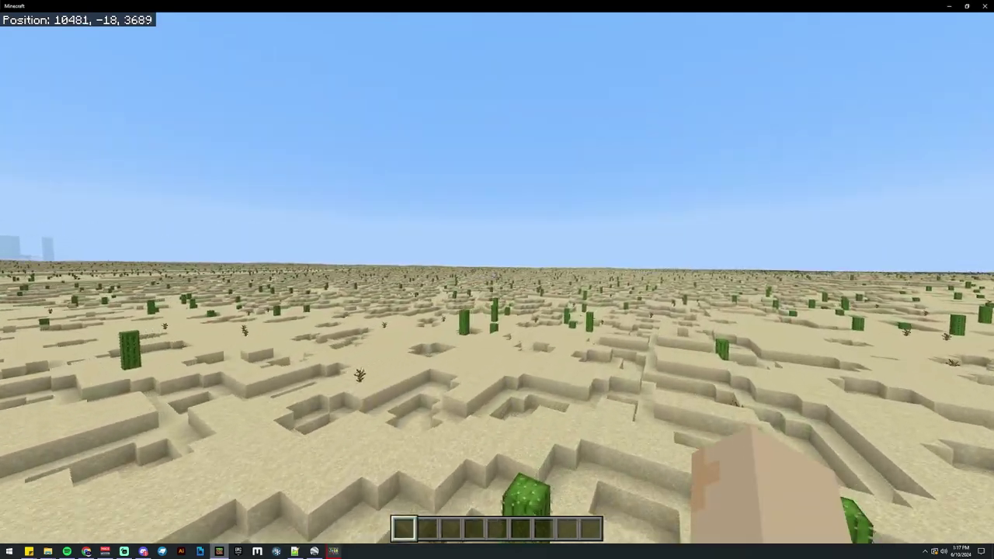
key("w")
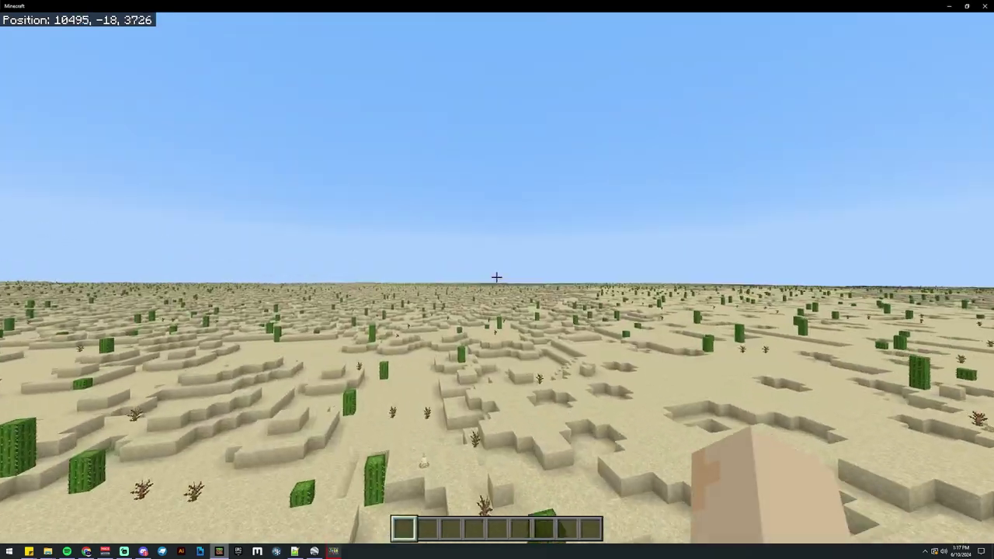
key("w")
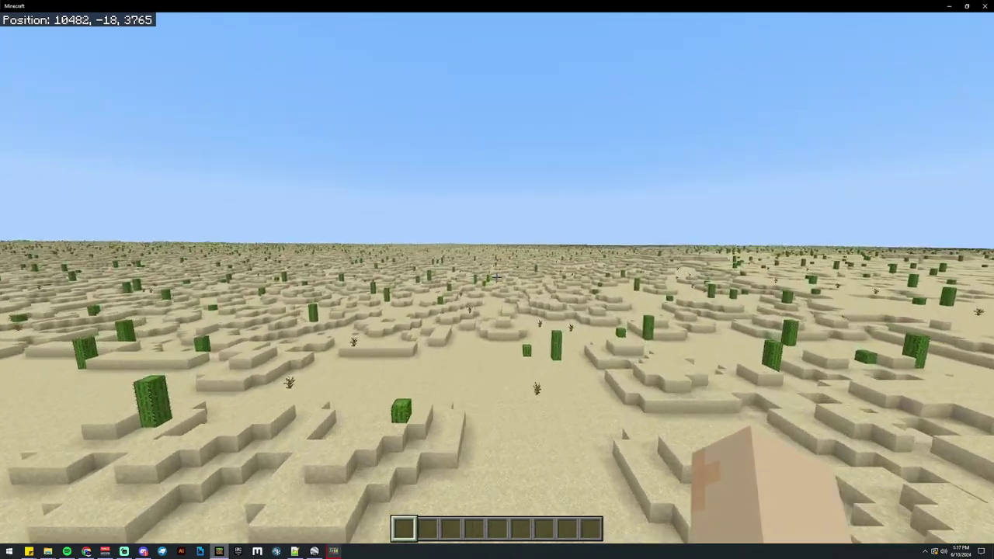
key("w")
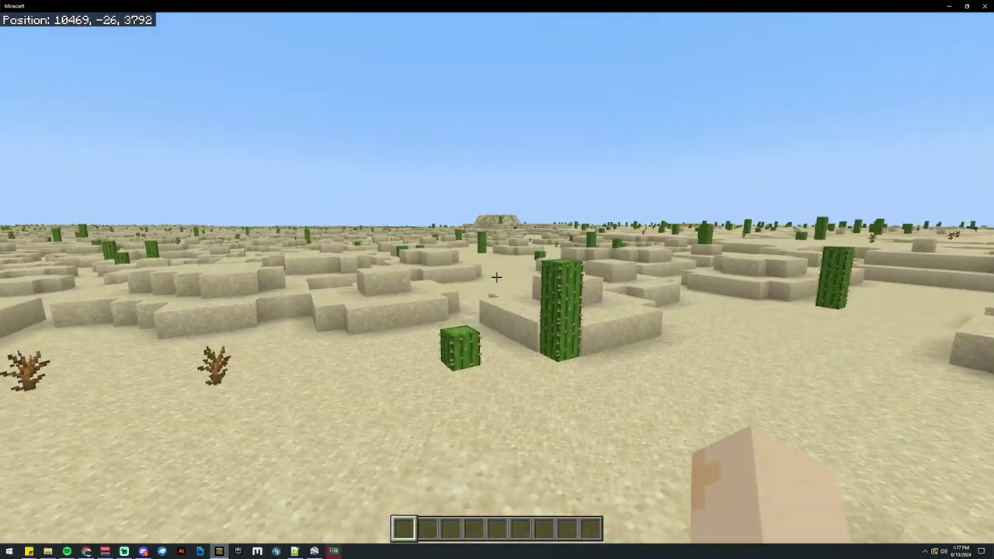
key("w")
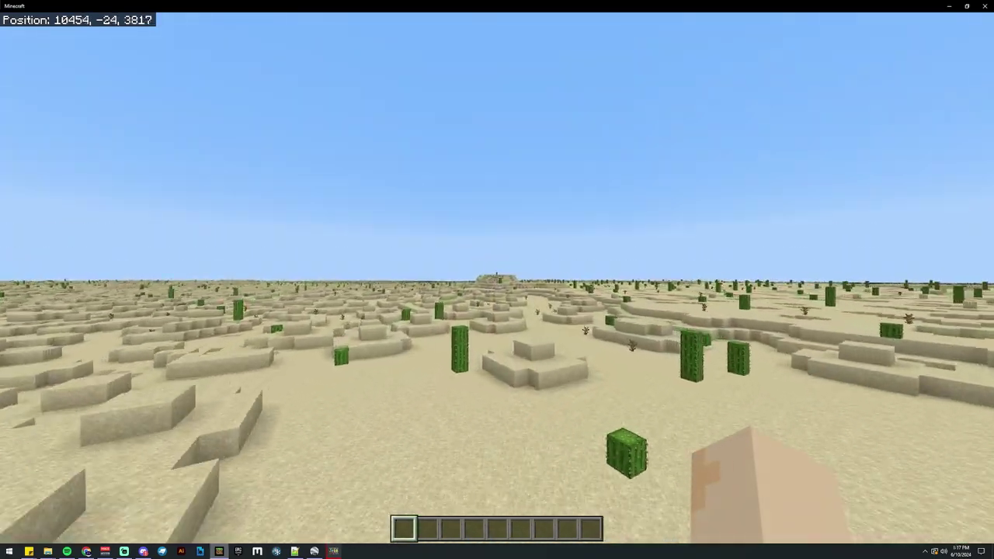
key("w")
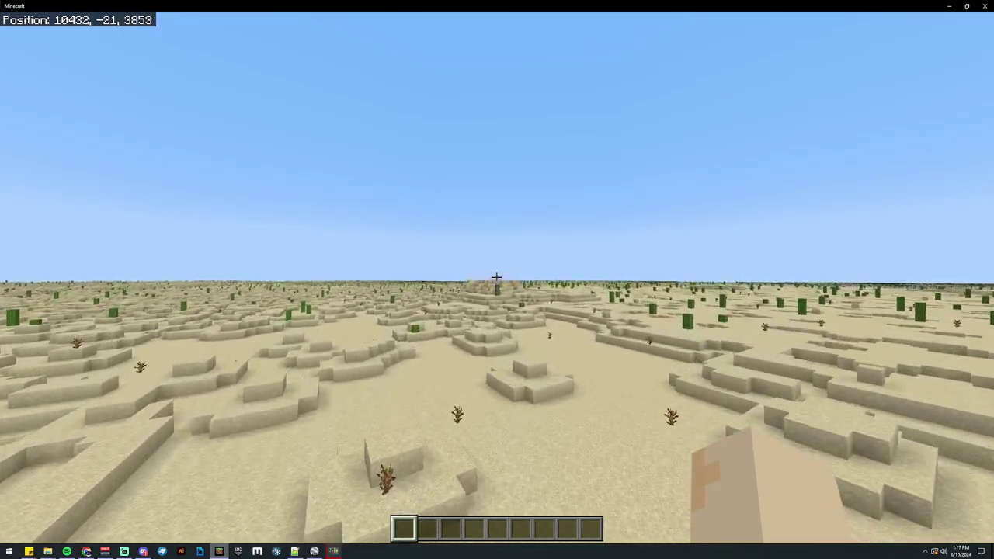
key("w")
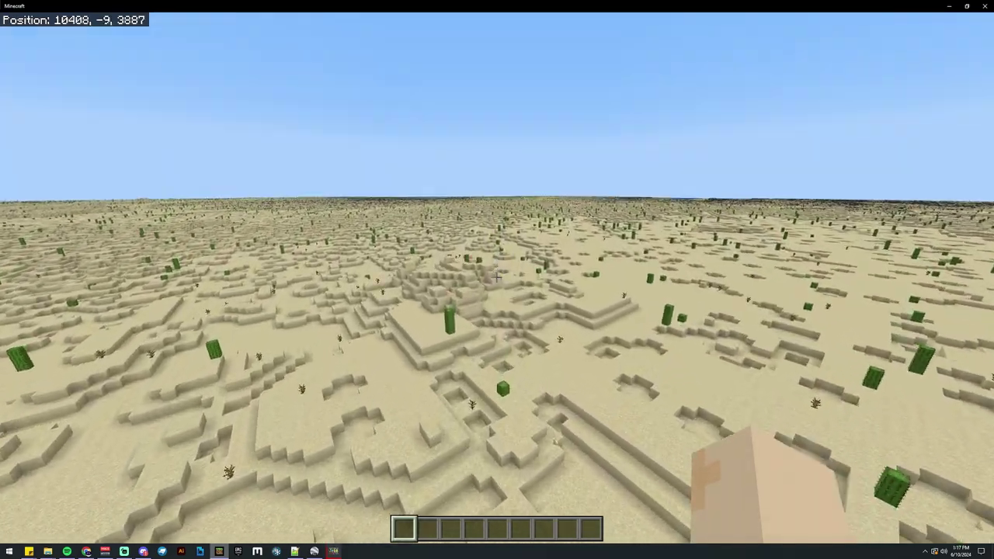
key("w")
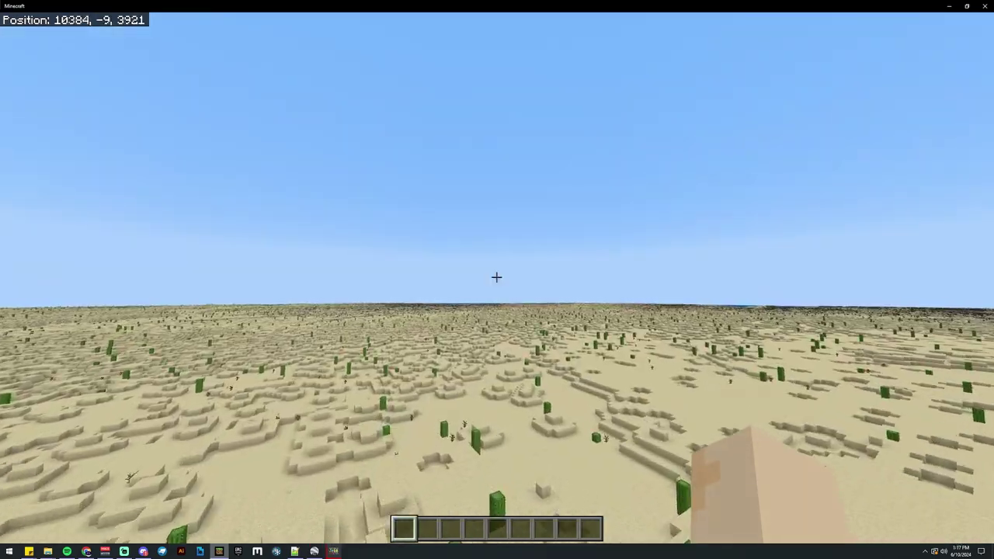
key("w")
Climb to high altitude while flying forward over the desert
key("w")
key("space")
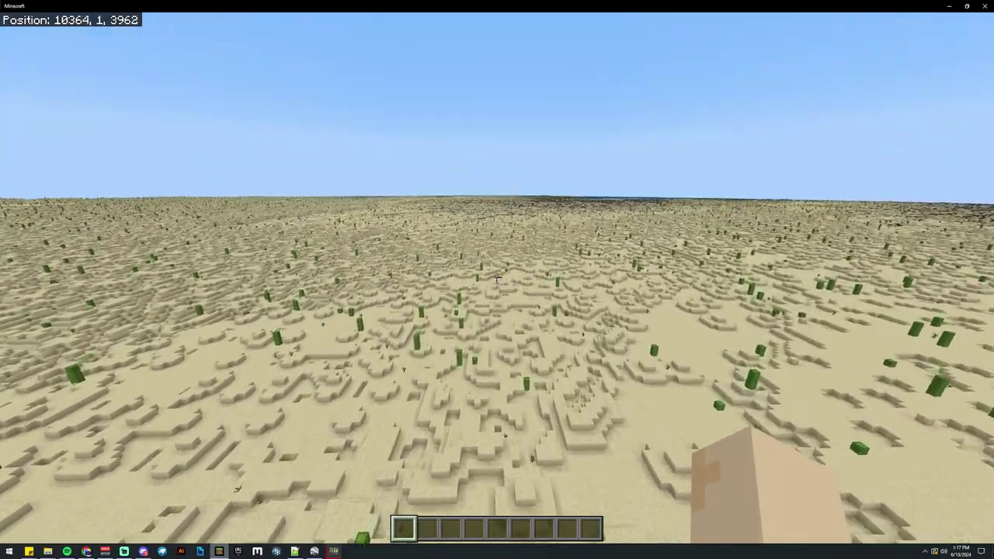
key("w")
key("space")
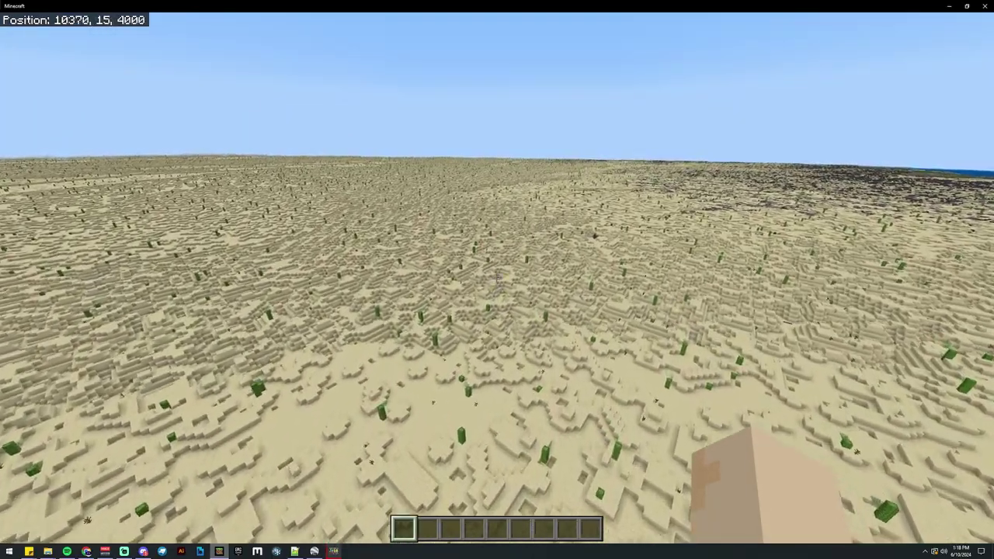
key("w")
key("space")
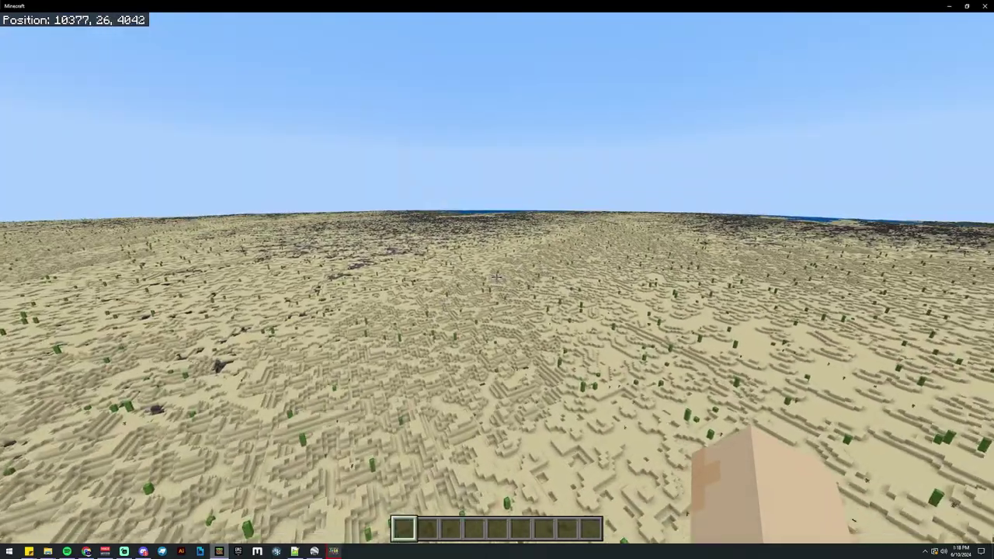
key("w")
key("space")
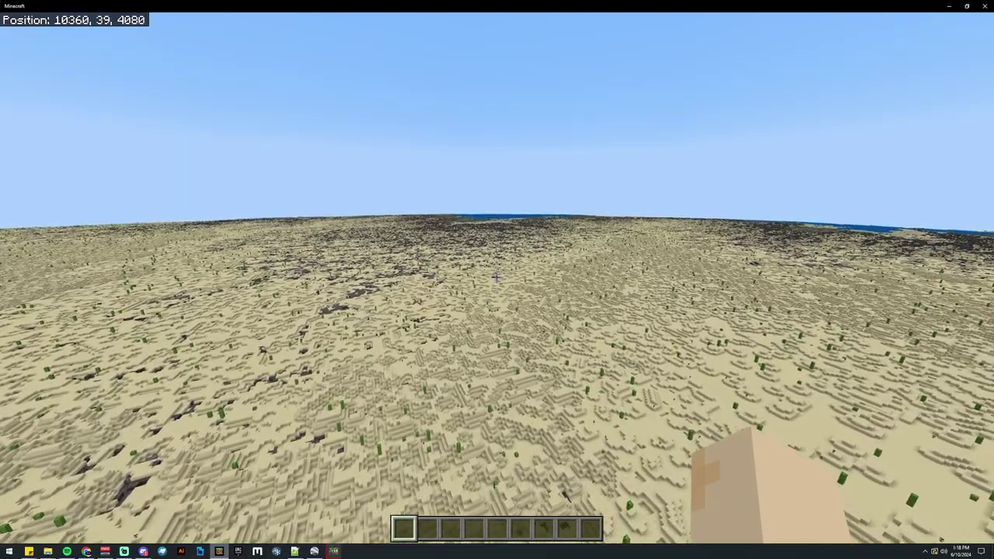
key("w")
key("space")
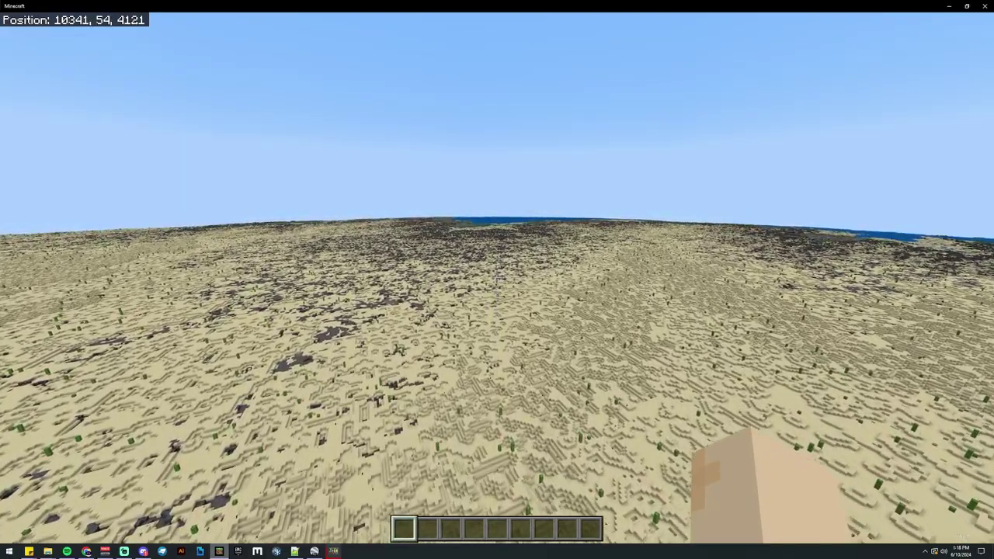
key("w")
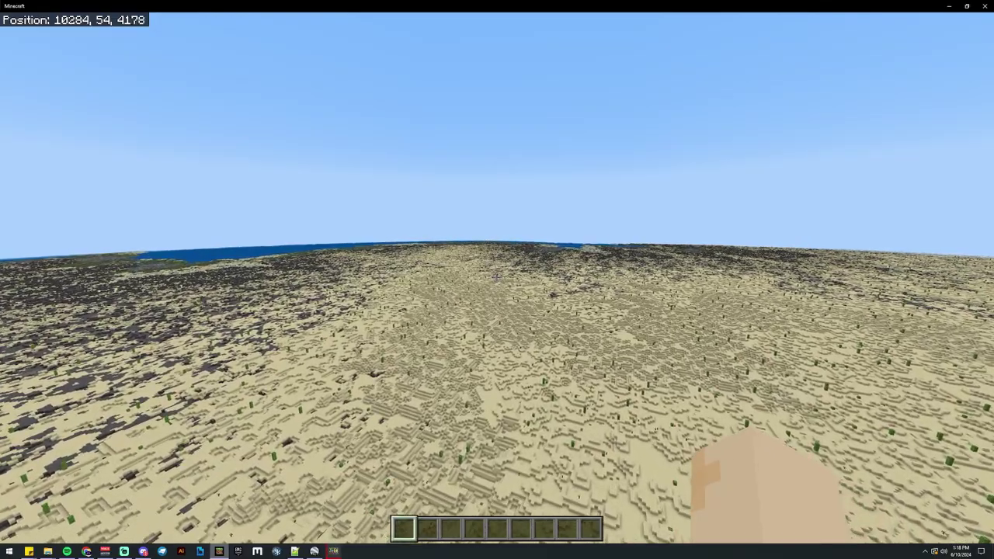
key("w")
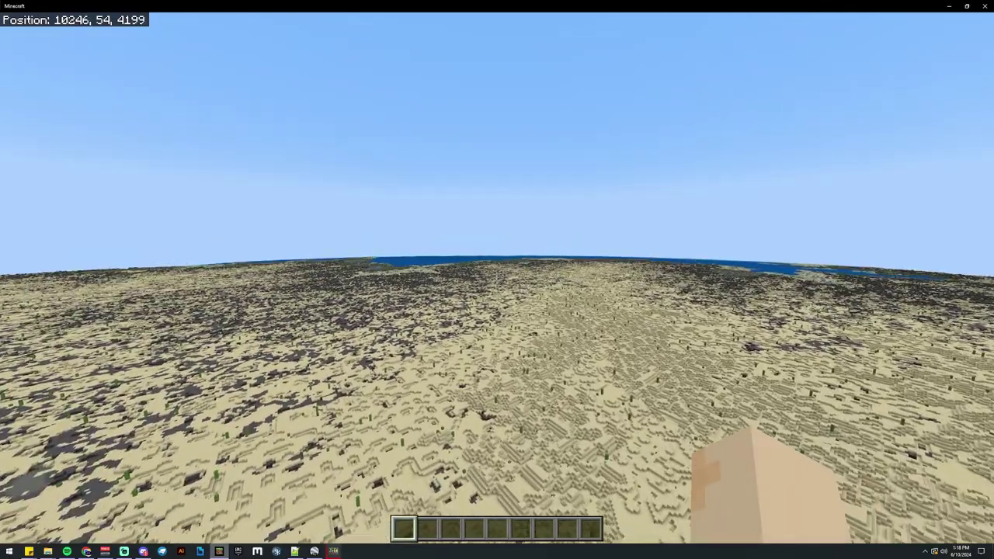
key("w")
key("w")
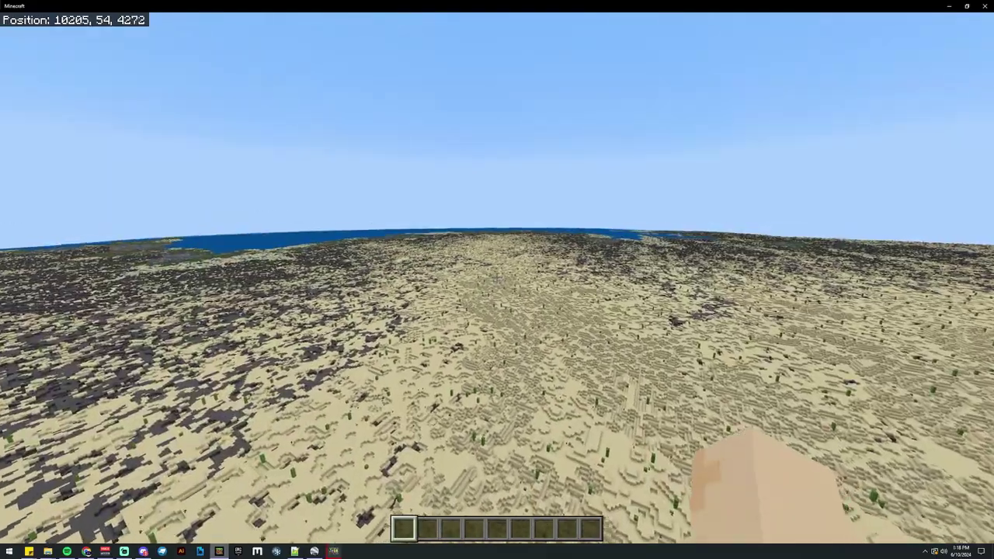
Fly over the plains to the bay and marshy shoreline, following the coast
key("w")
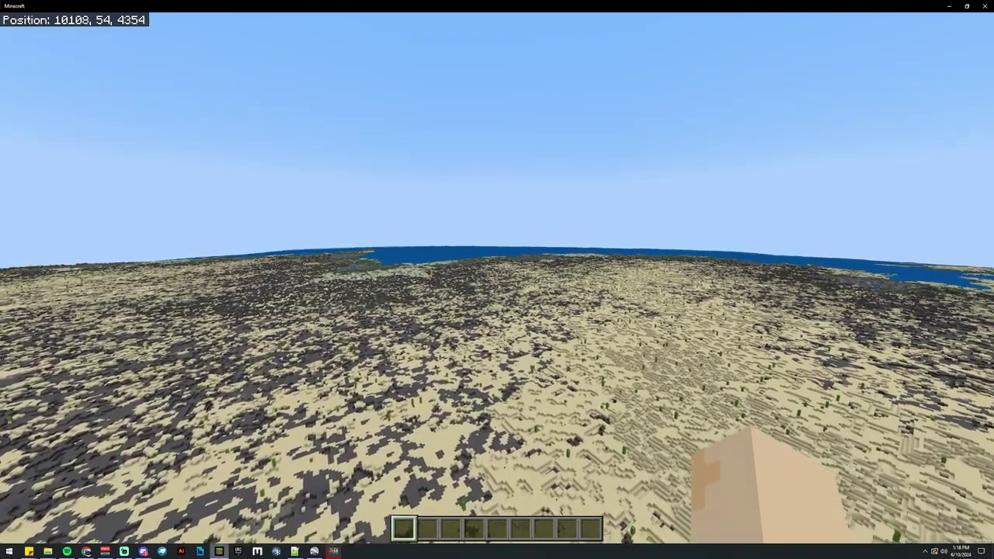
key("w")
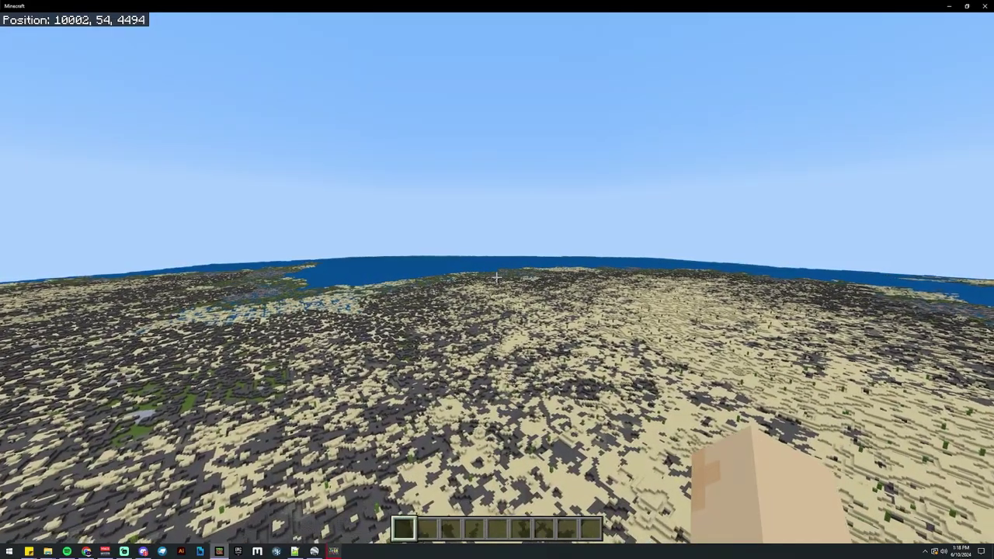
key("w")
key("w")
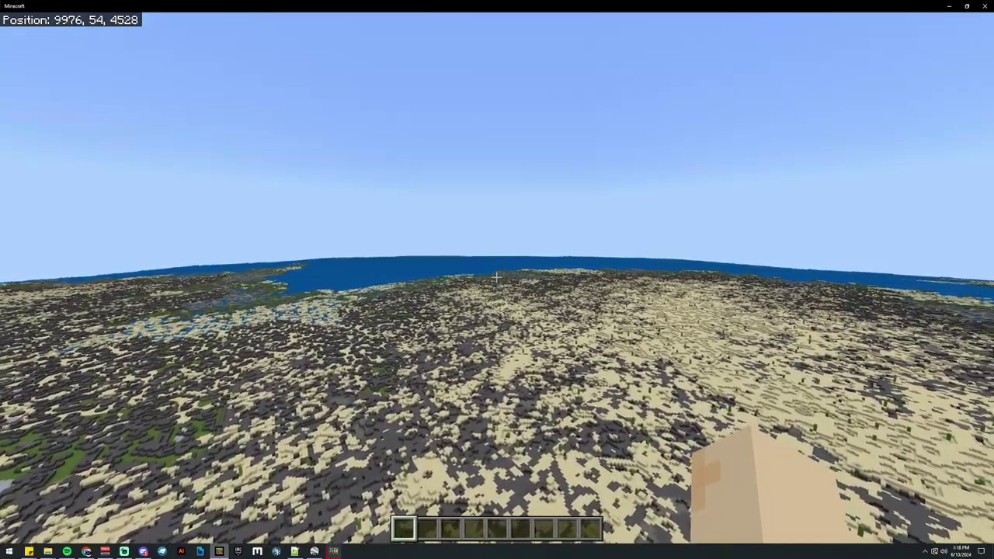
key("w")
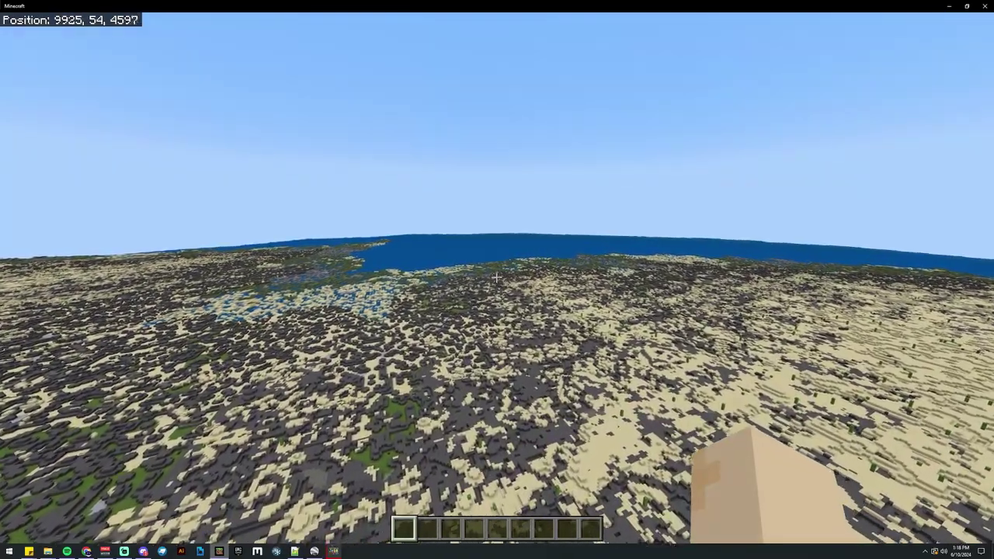
key("w")
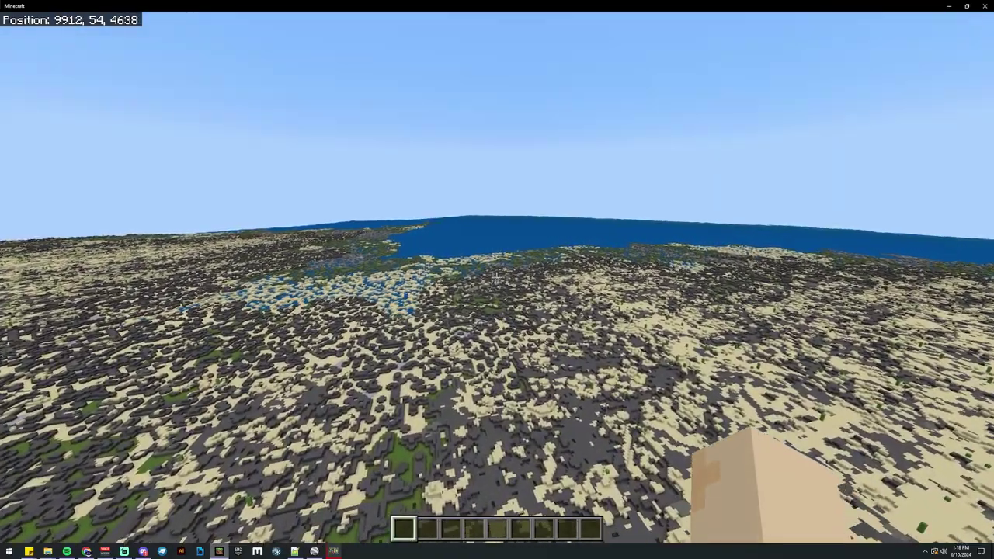
key("w")
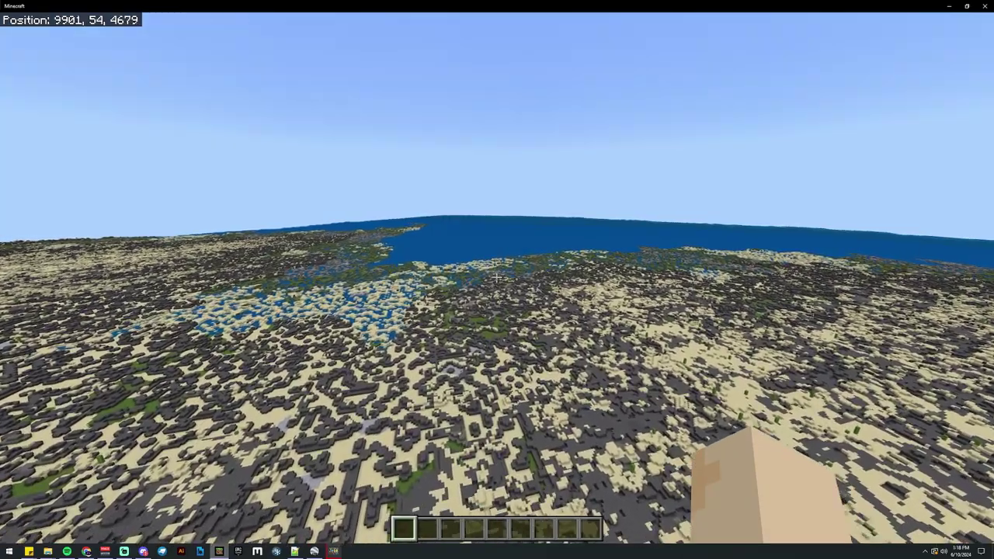
key("w")
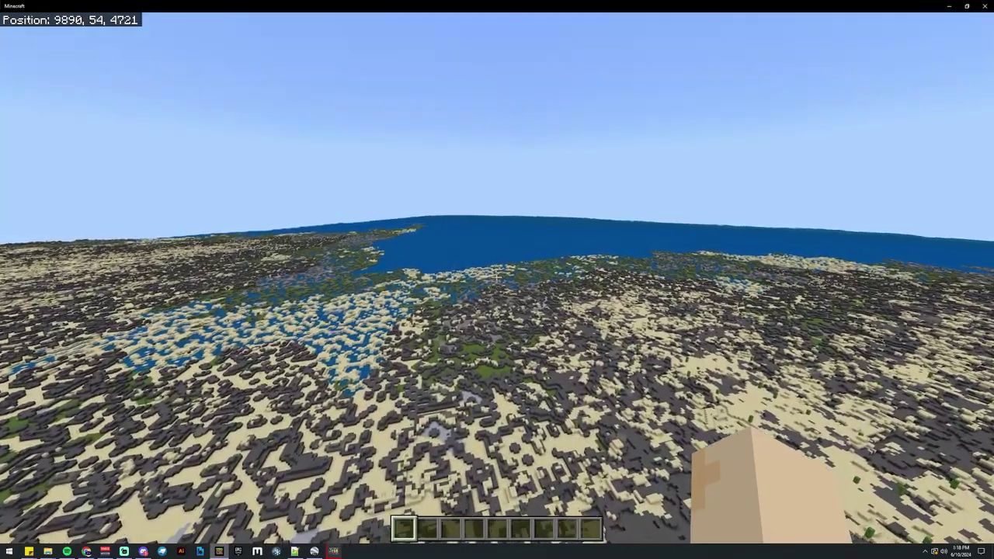
key("w")
key("w")
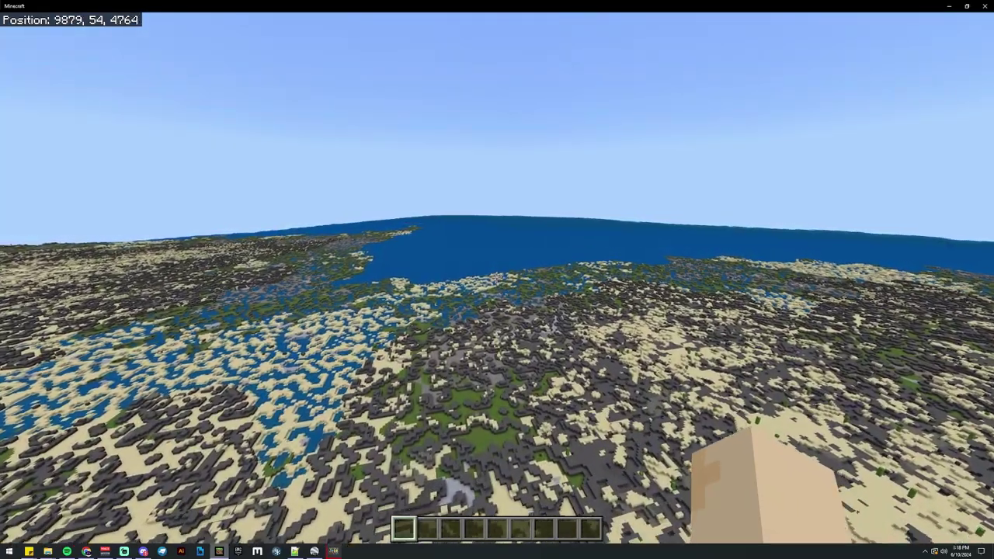
key("w")
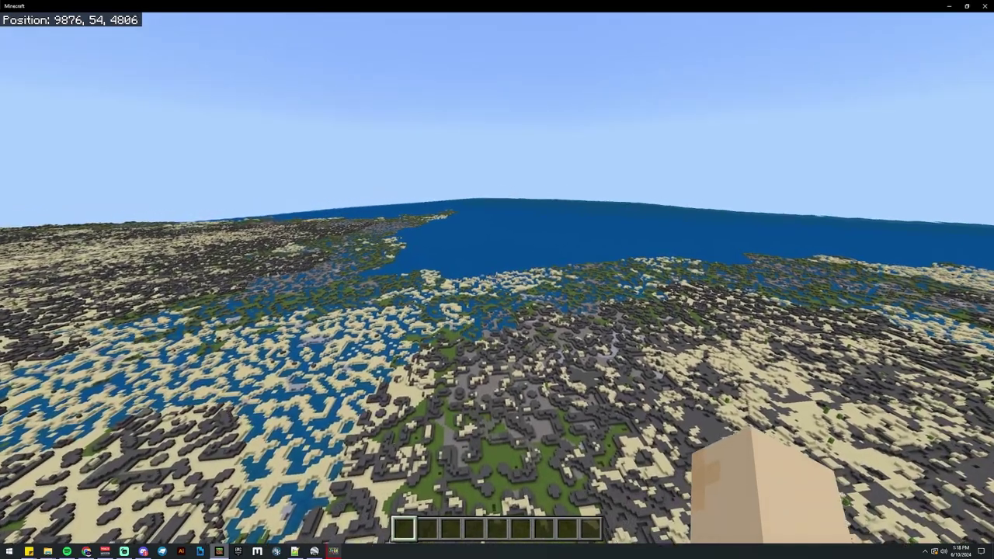
key("w")
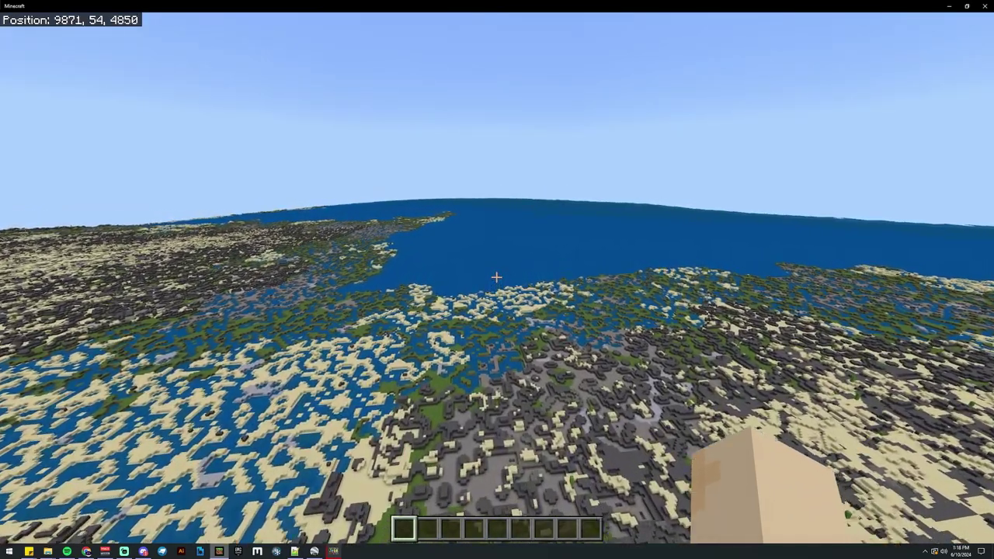
key("w")
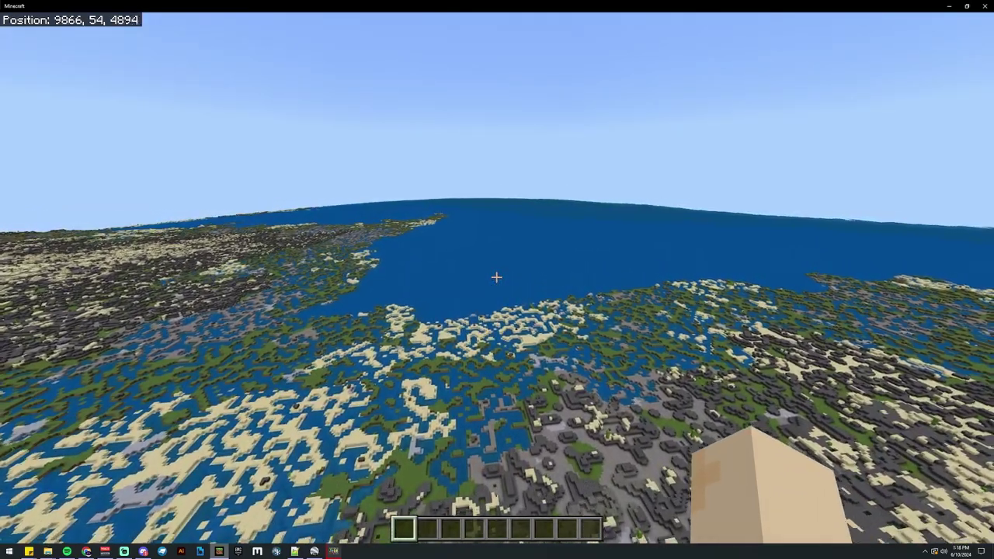
key("w")
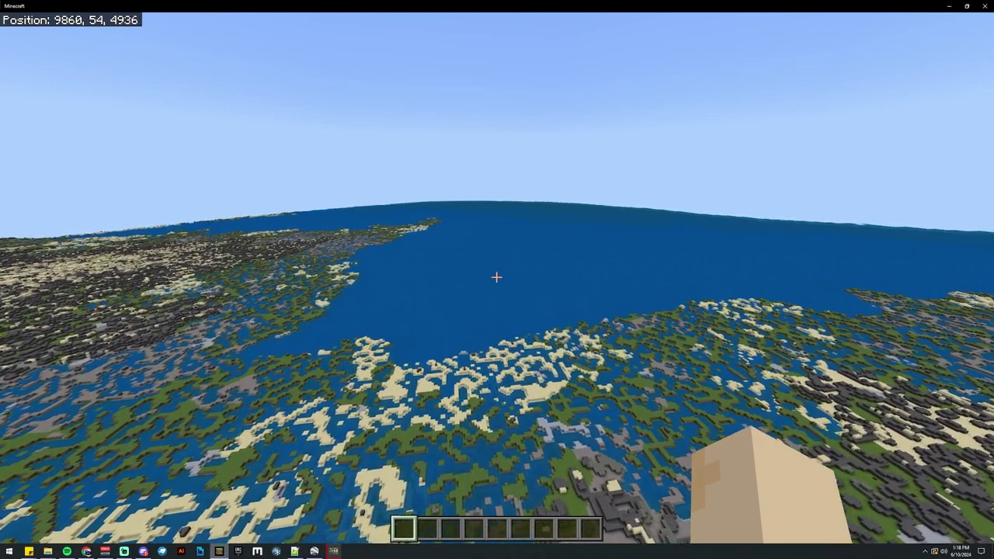
key("w")
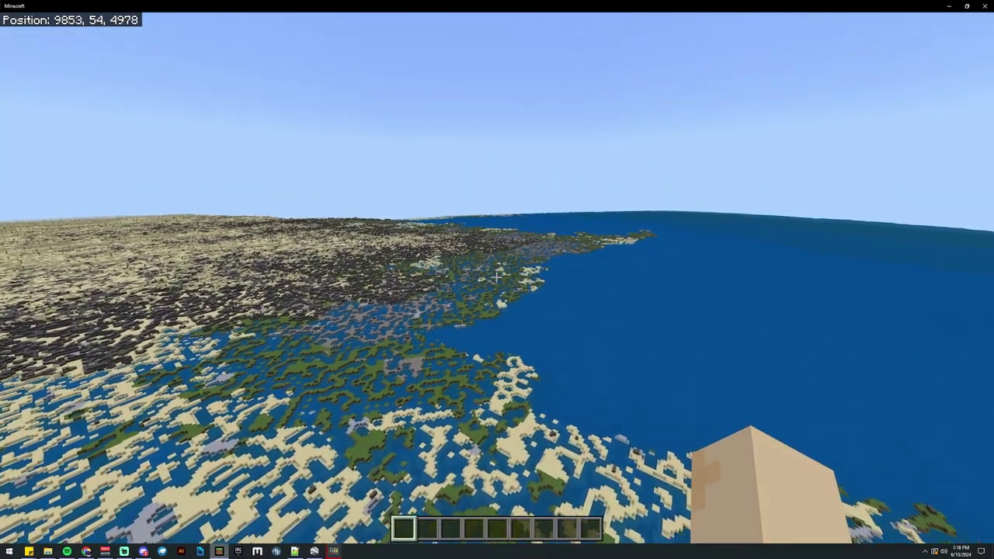
key("w")
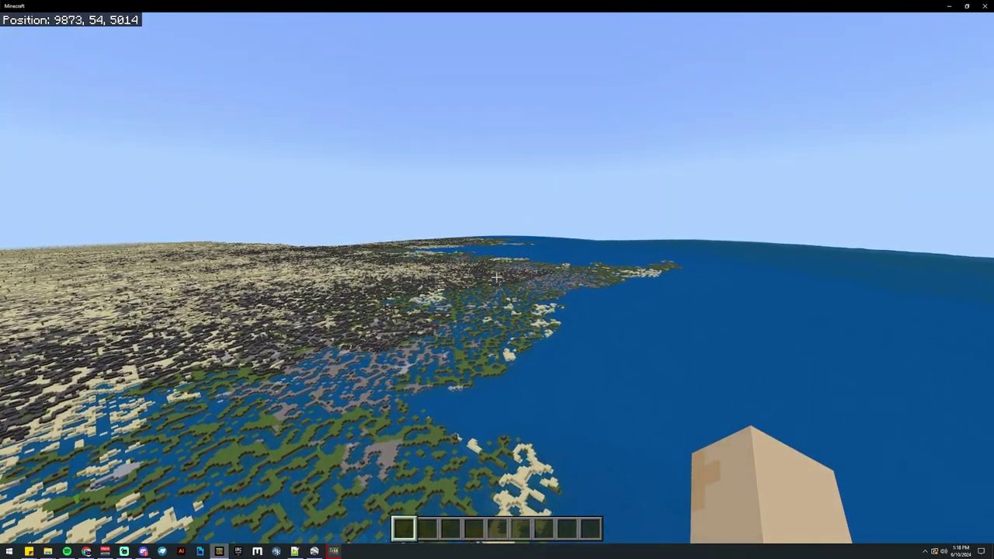
key("w")
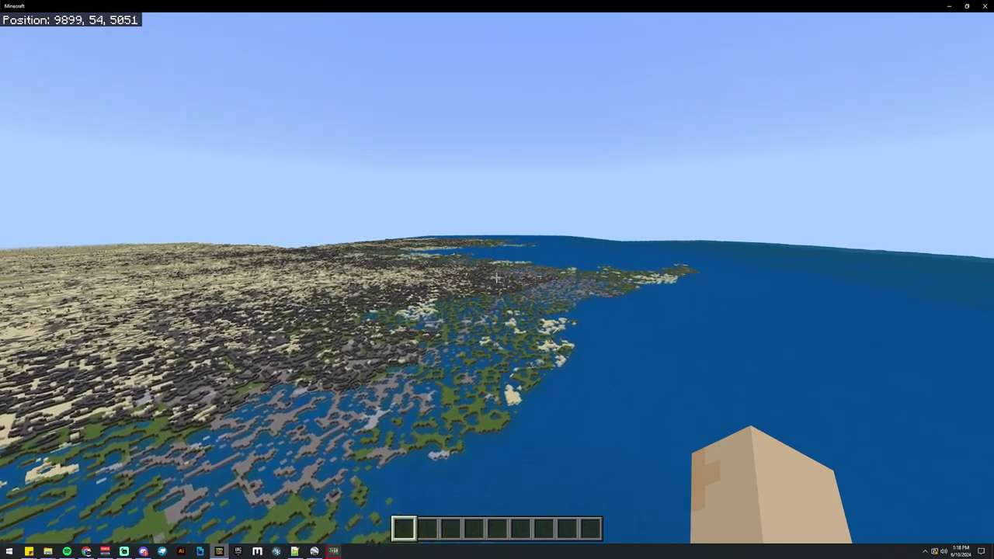
key("w")
key("w")
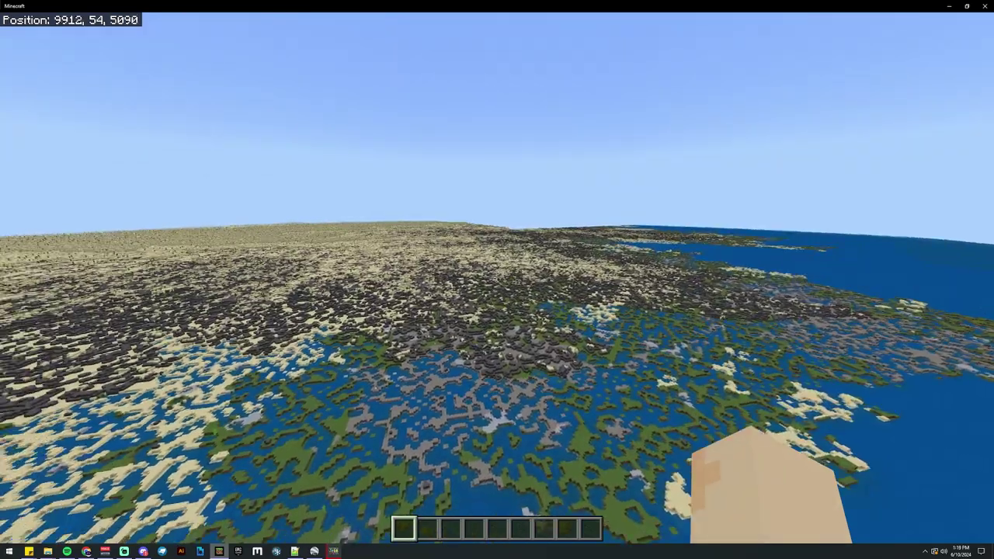
key("w")
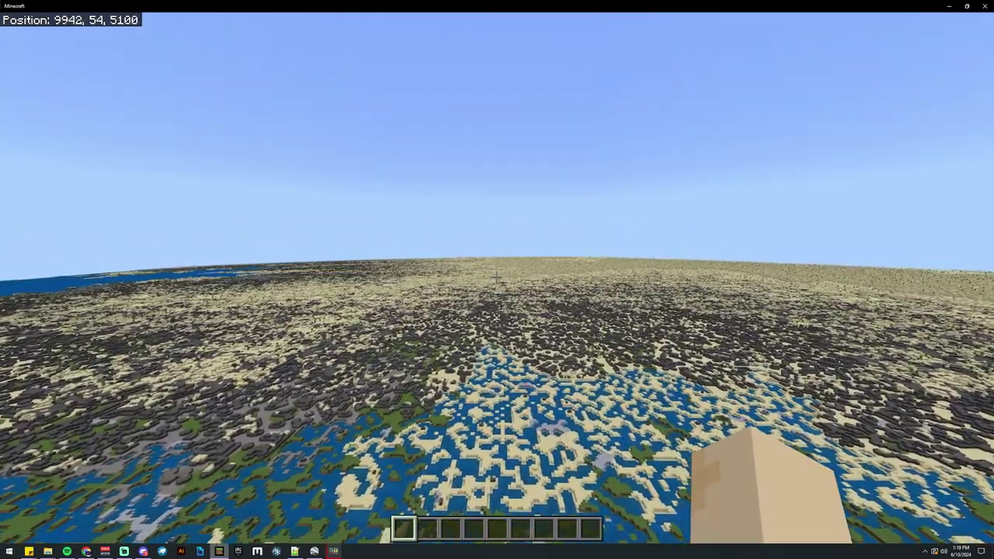
key("w")
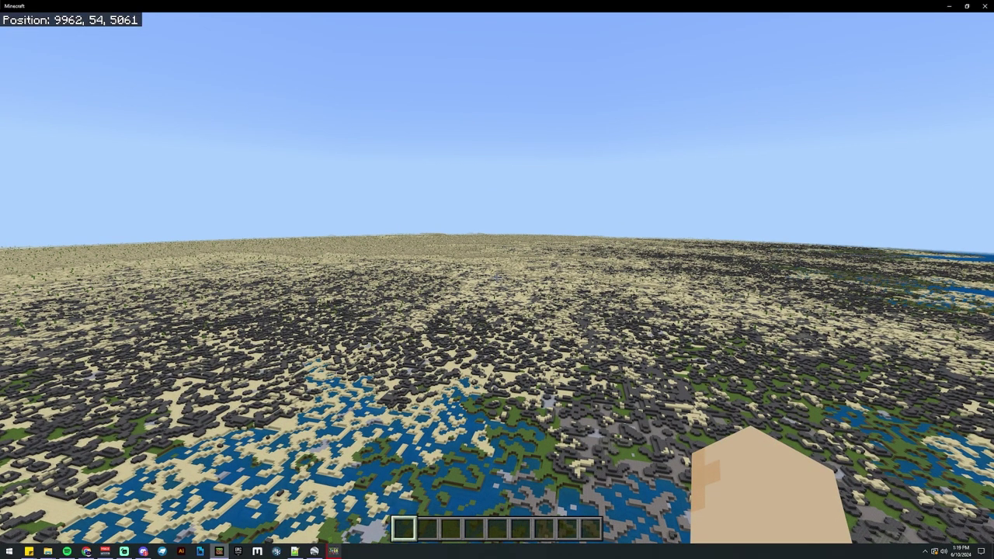
Pause and resume the game, then head toward the ocean near 9984, 54, 5090
key("super")
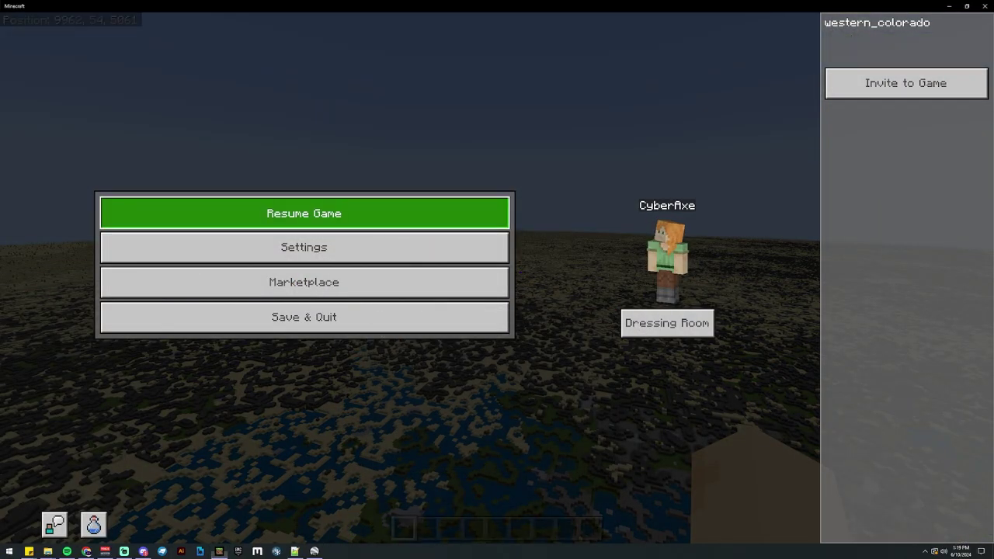
left_click(304, 212)
key("w")
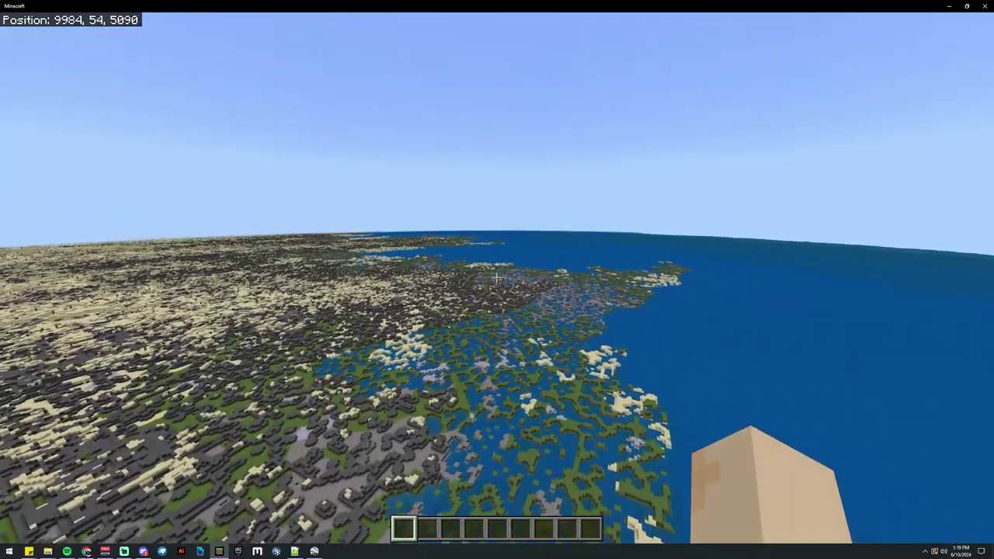
Fly east along the coast, weaving between the ocean and the plains
key("w")
key("w")
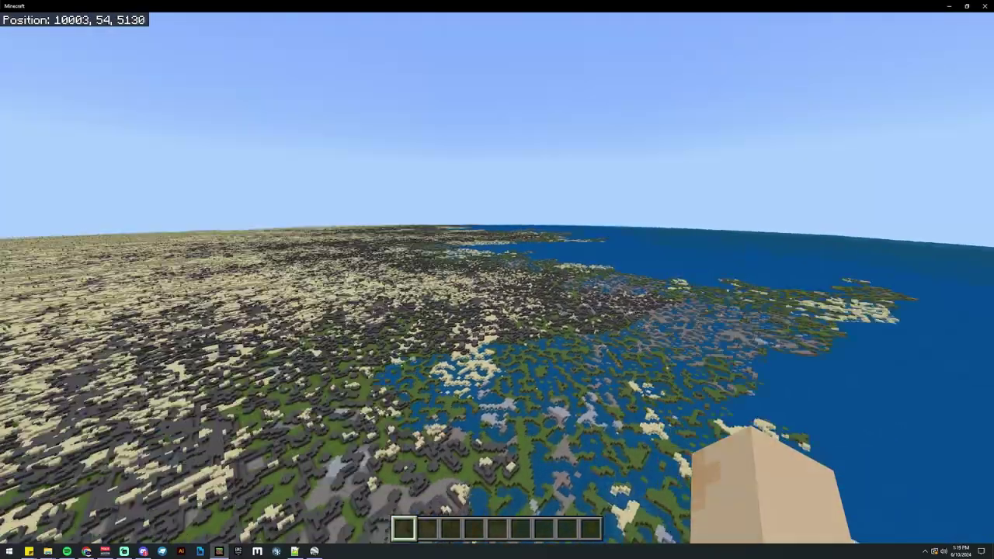
key("w")
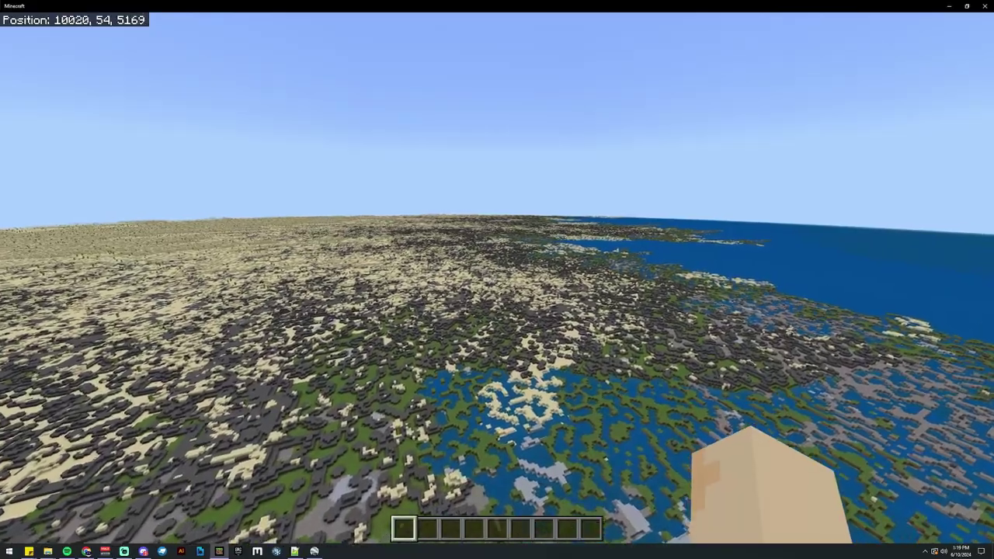
key("w")
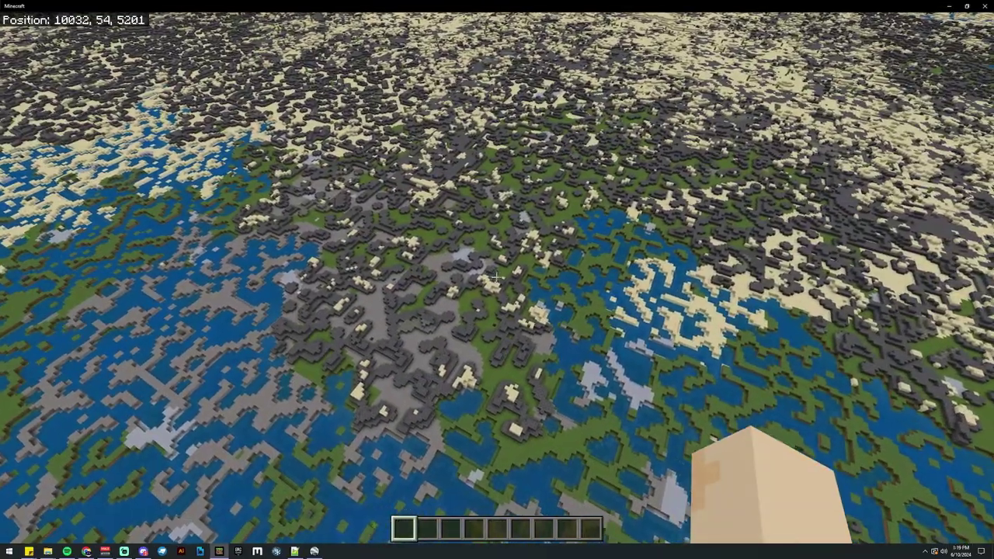
key("w")
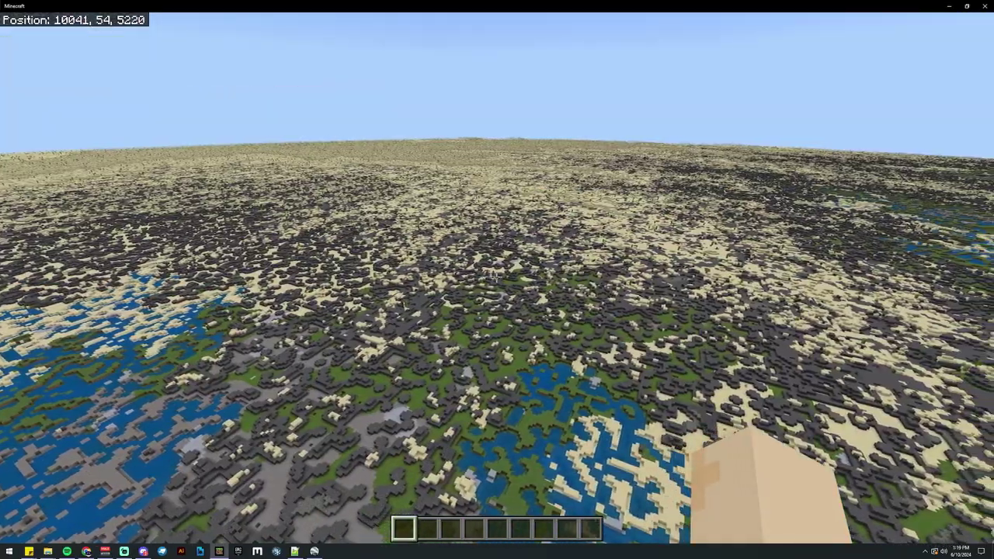
key("w")
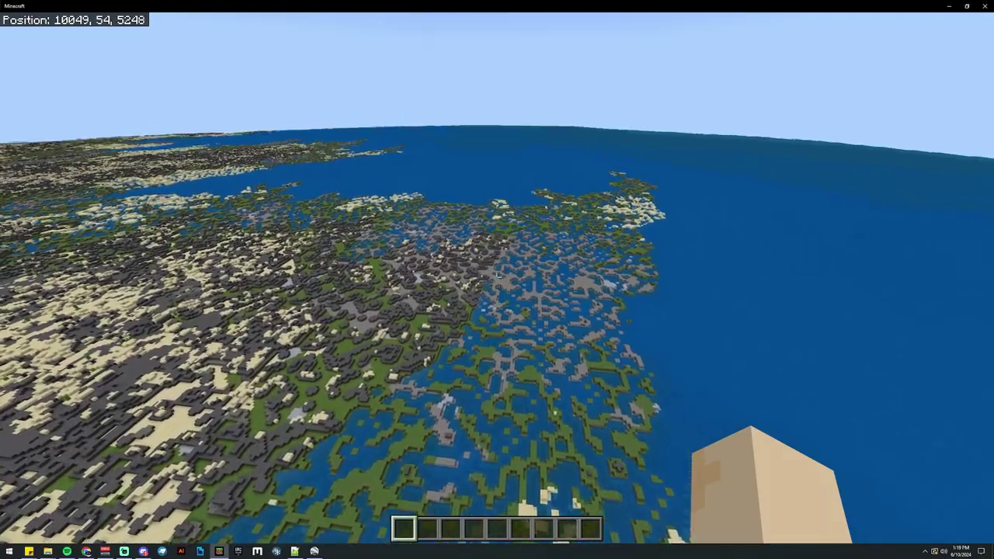
key("w")
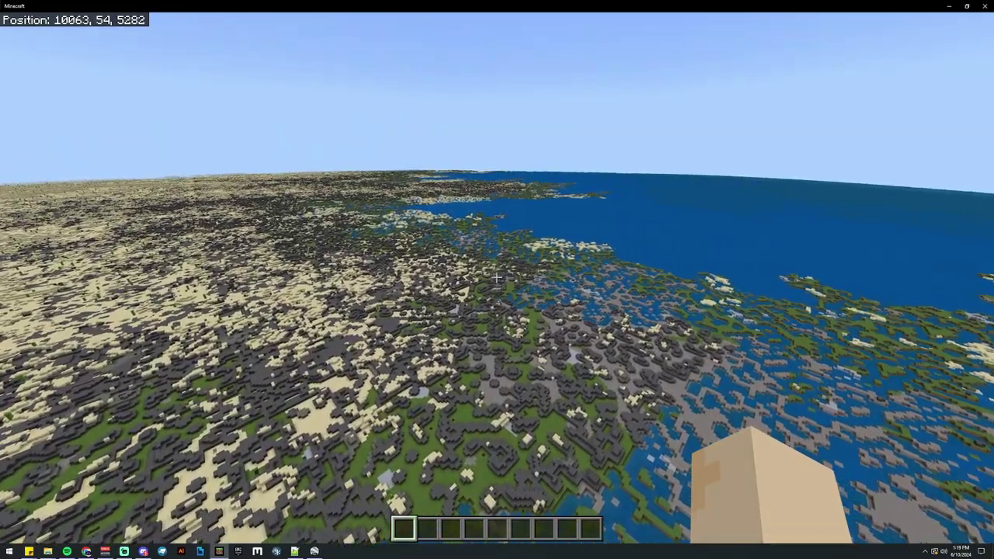
key("w")
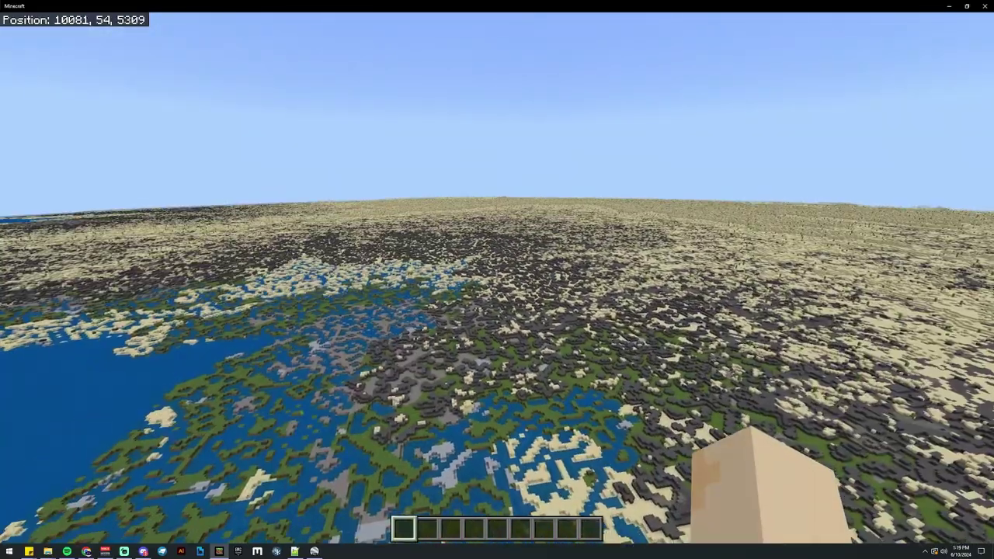
key("w")
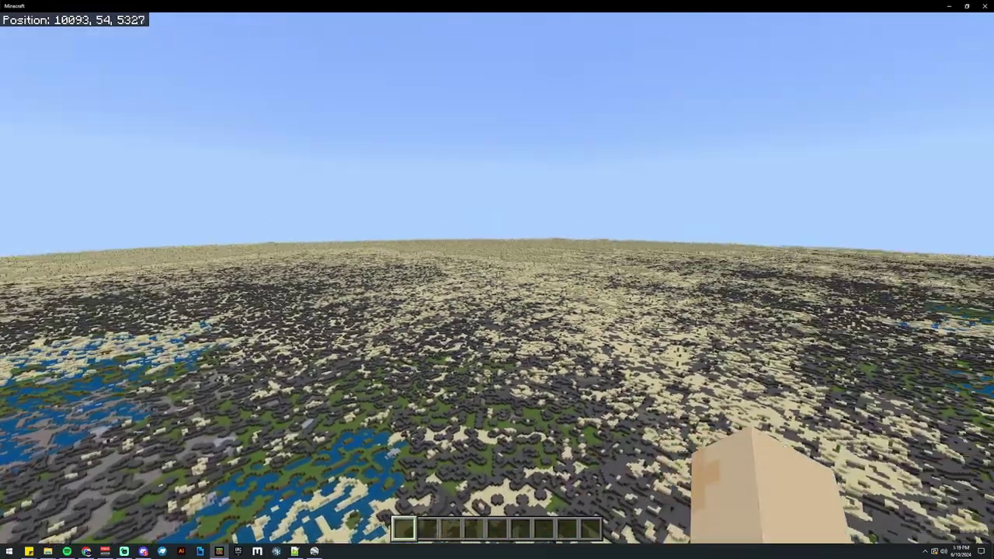
key("w")
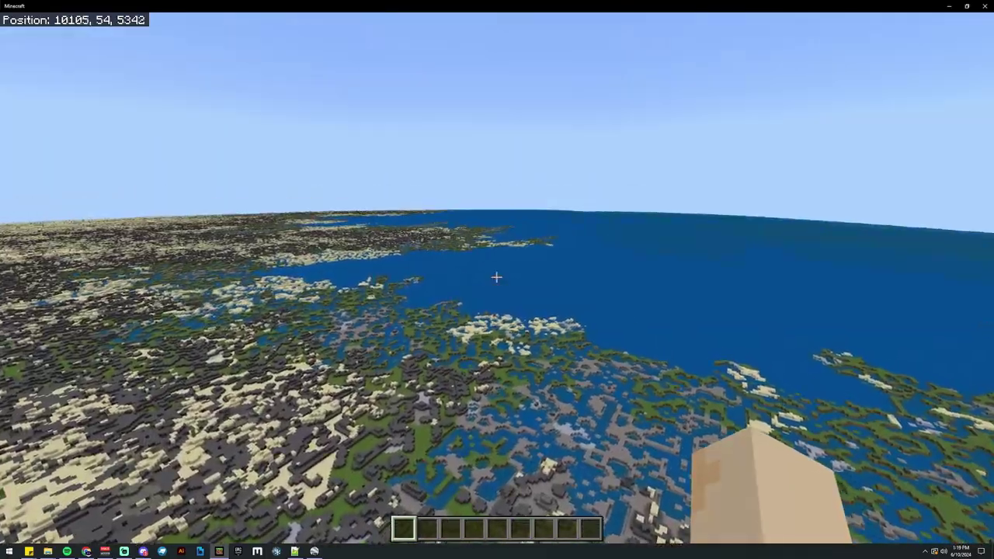
key("w")
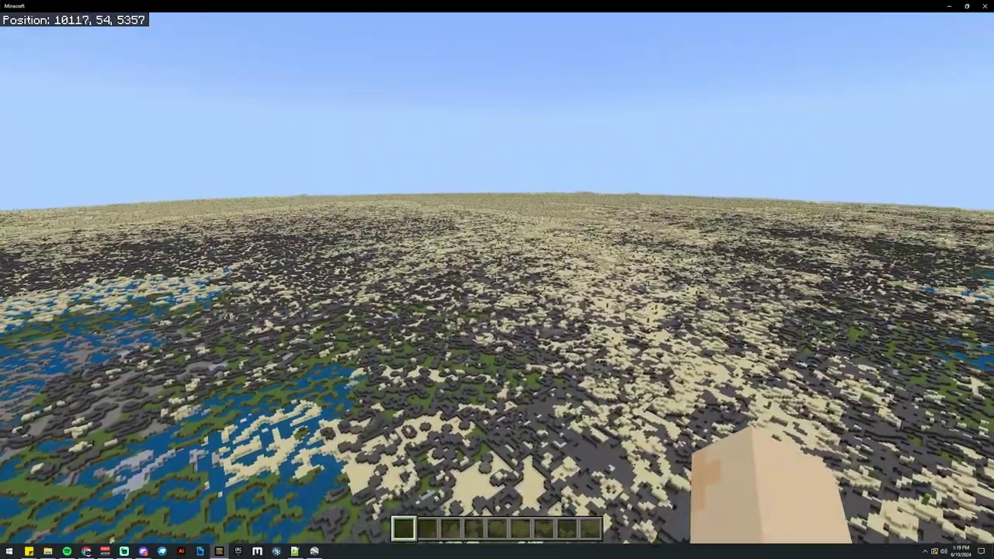
key("w")
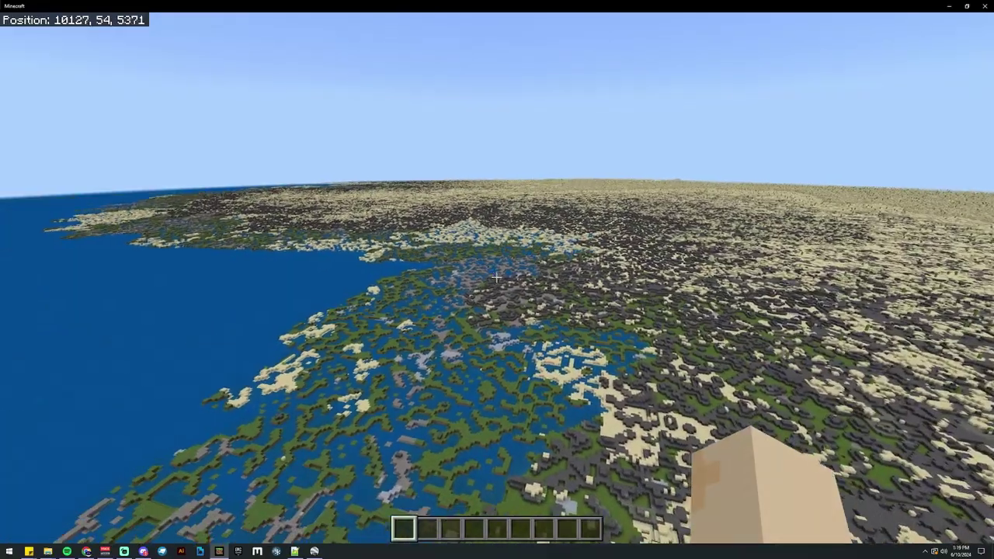
key("w")
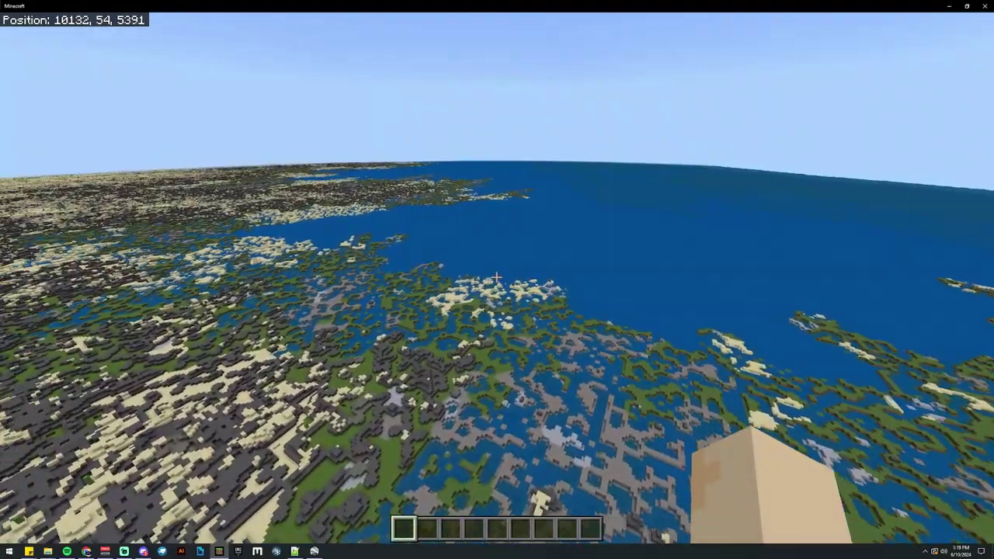
key("w")
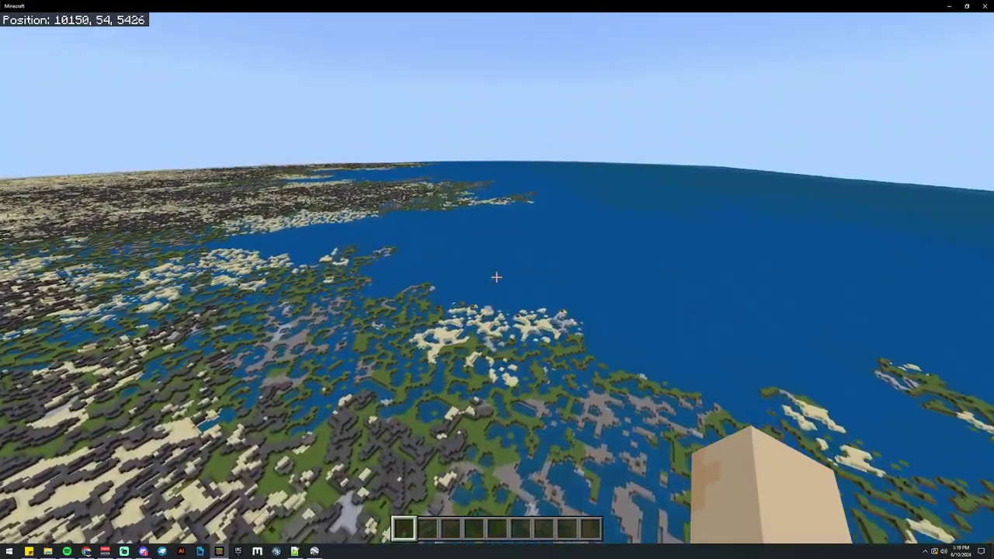
key("w")
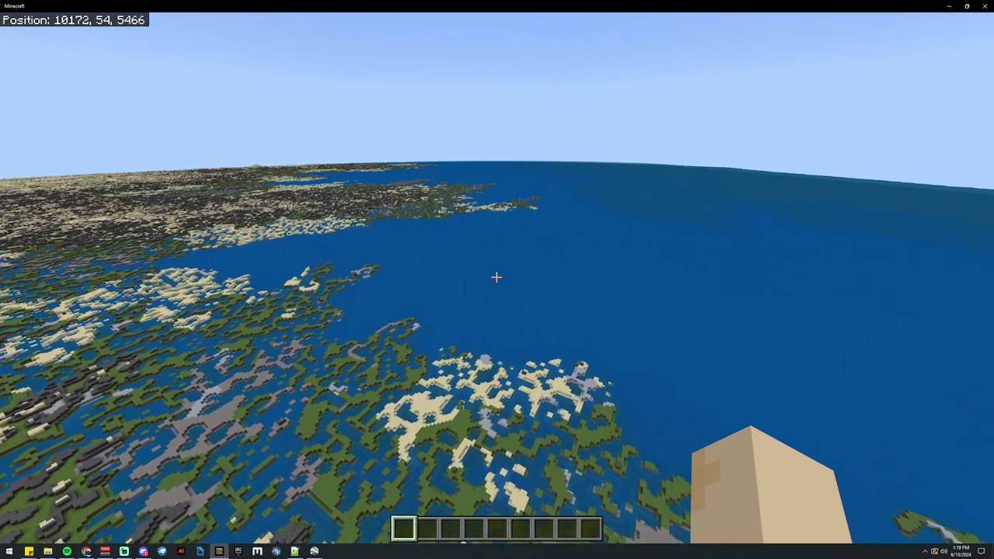
Continue past the inlet over inland terrain, then look straight down
key("w")
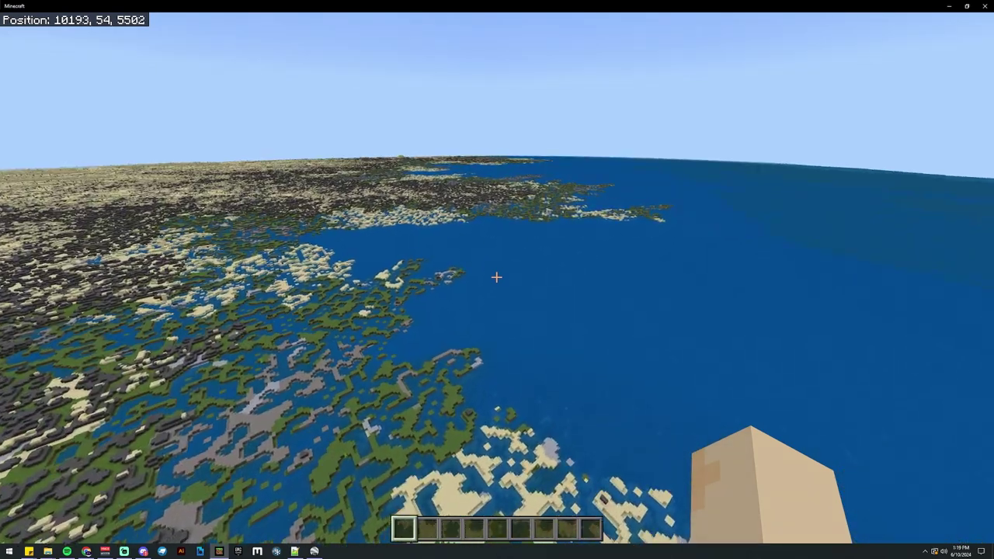
key("w")
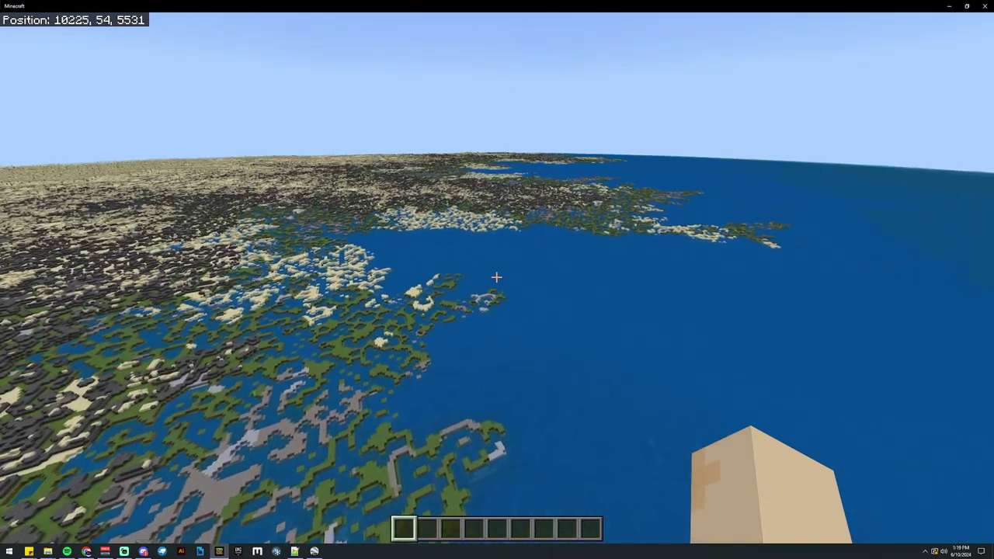
key("w")
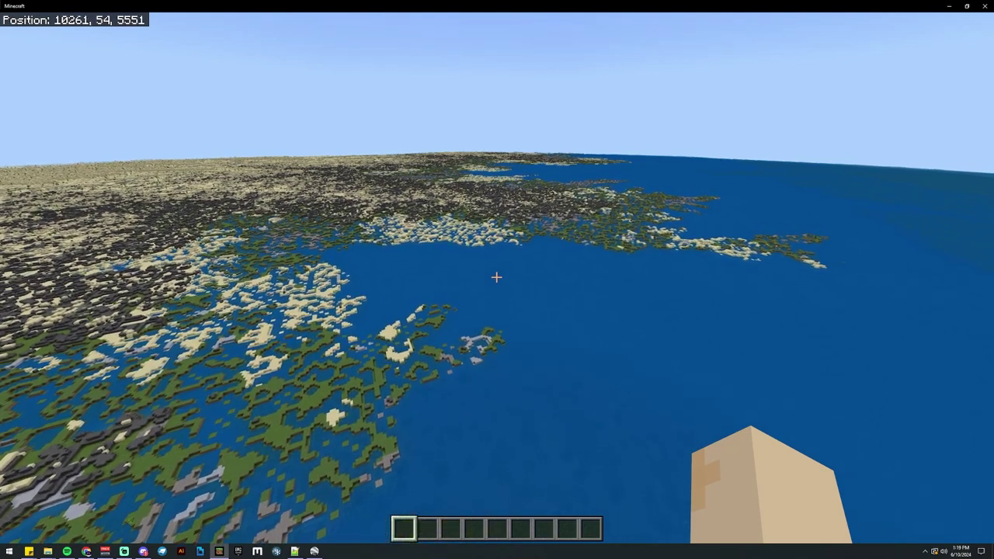
key("w")
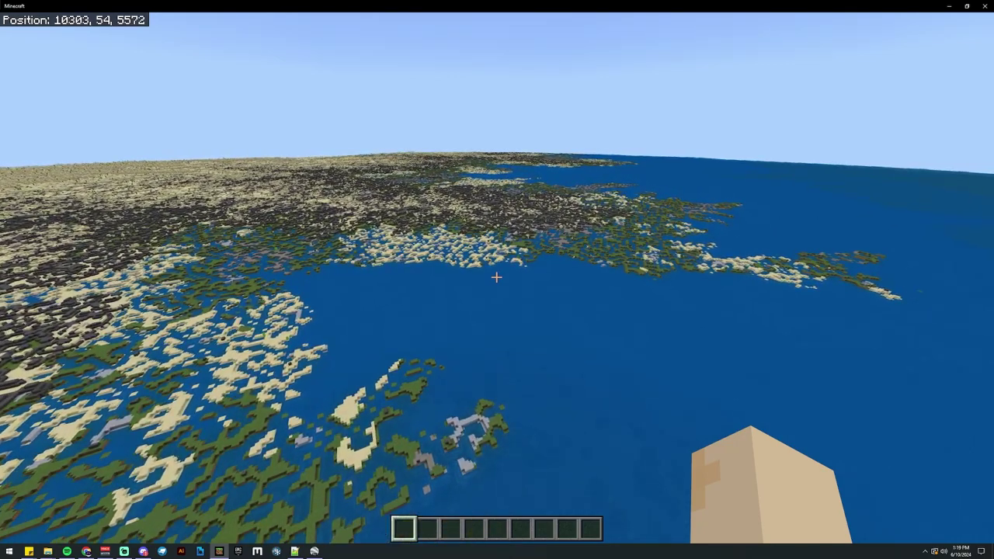
key("w")
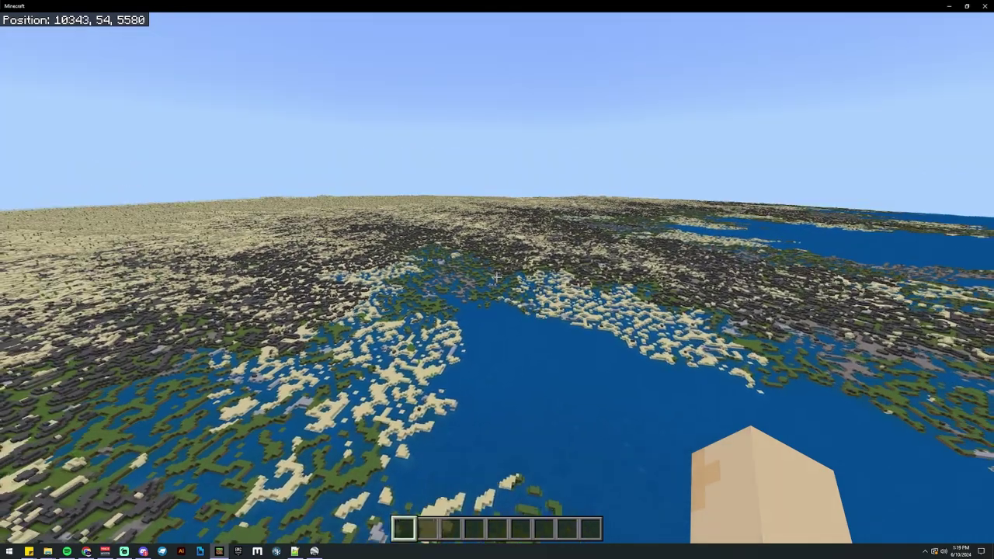
key("w")
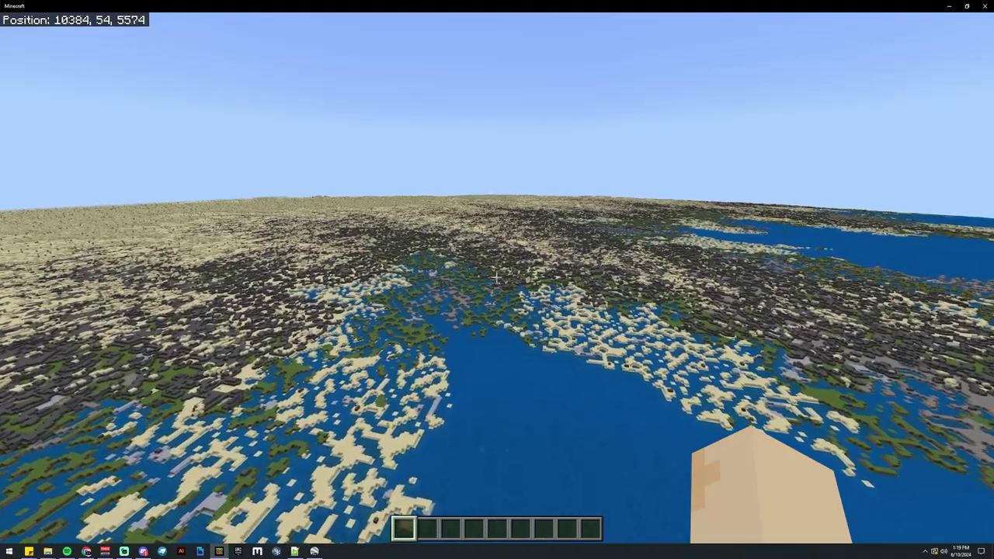
key("w")
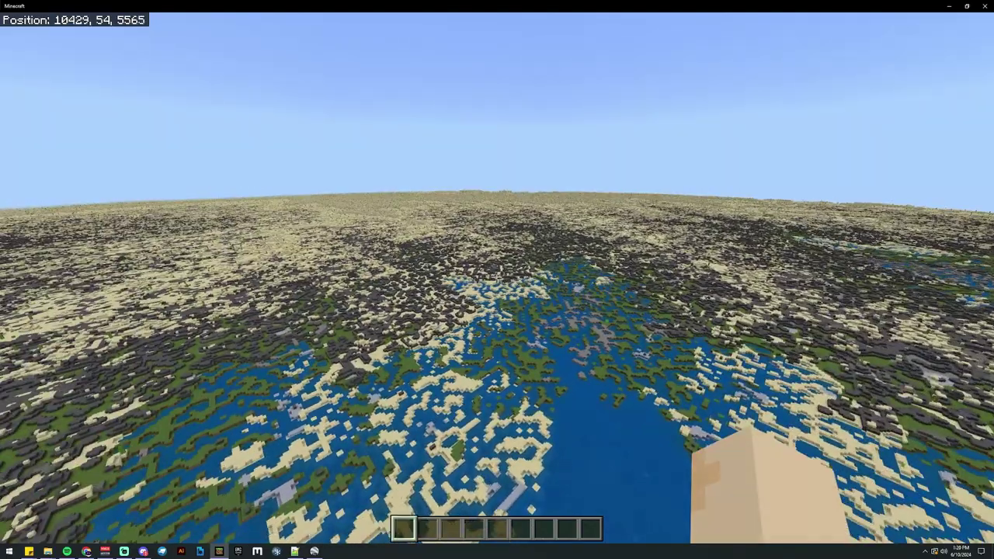
key("w")
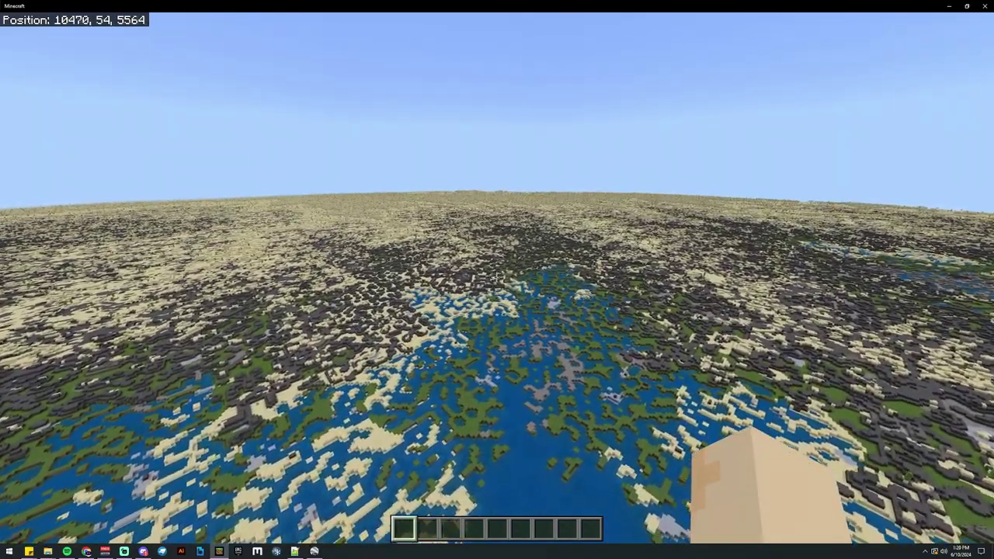
key("w")
key("w")
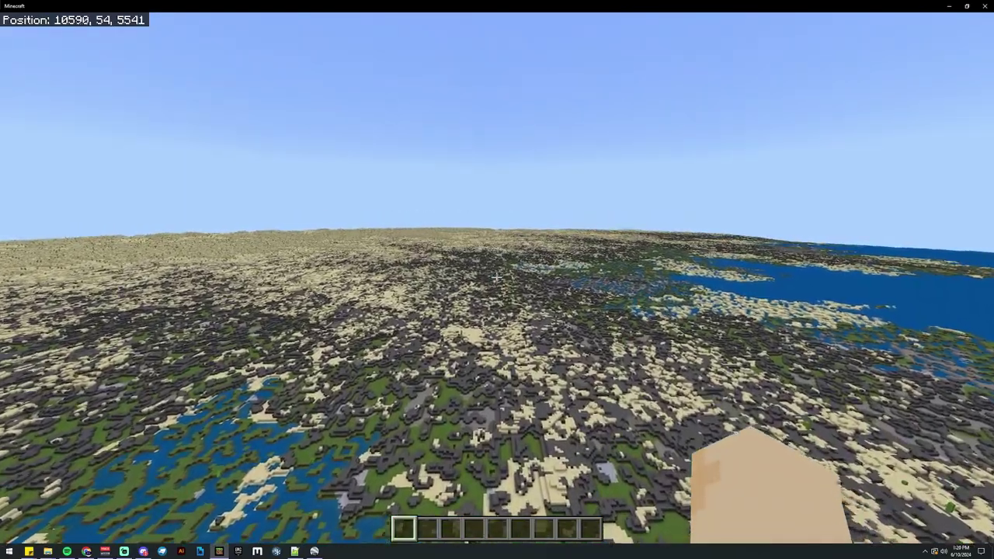
key("w")
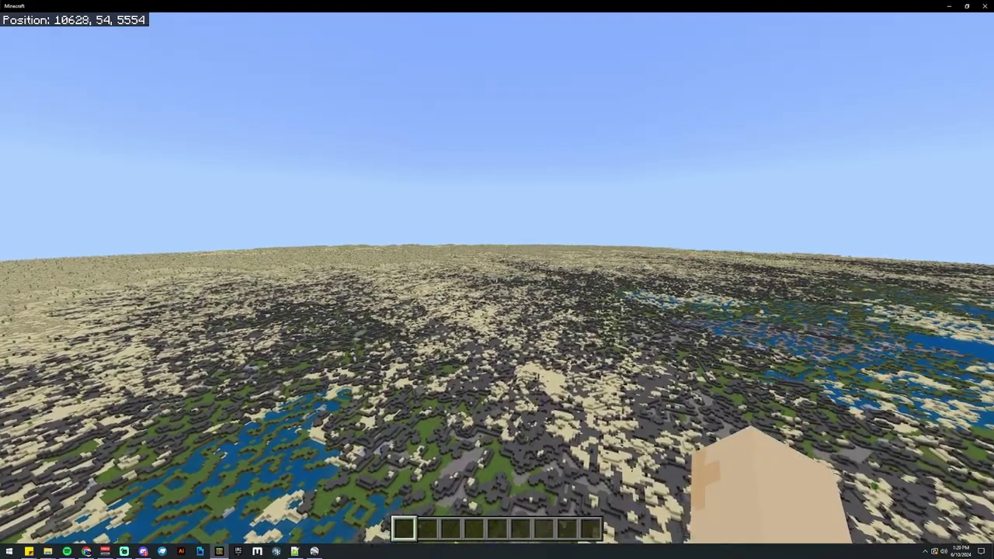
key("w")
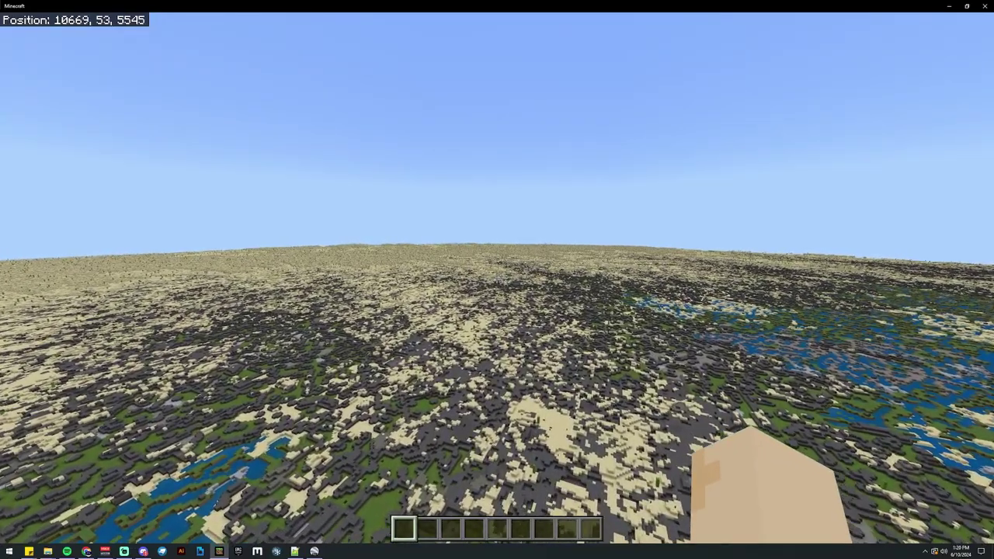
key("w")
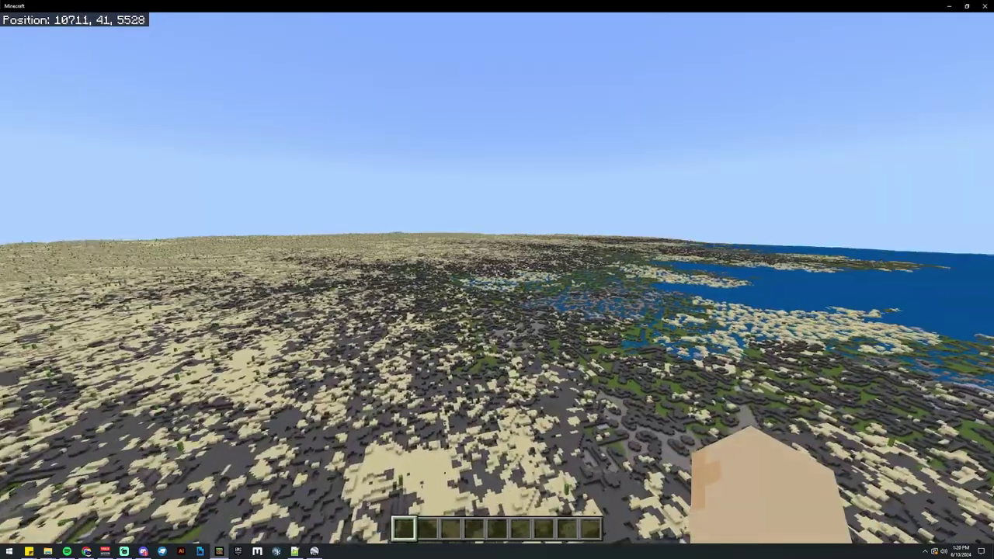
key("w")
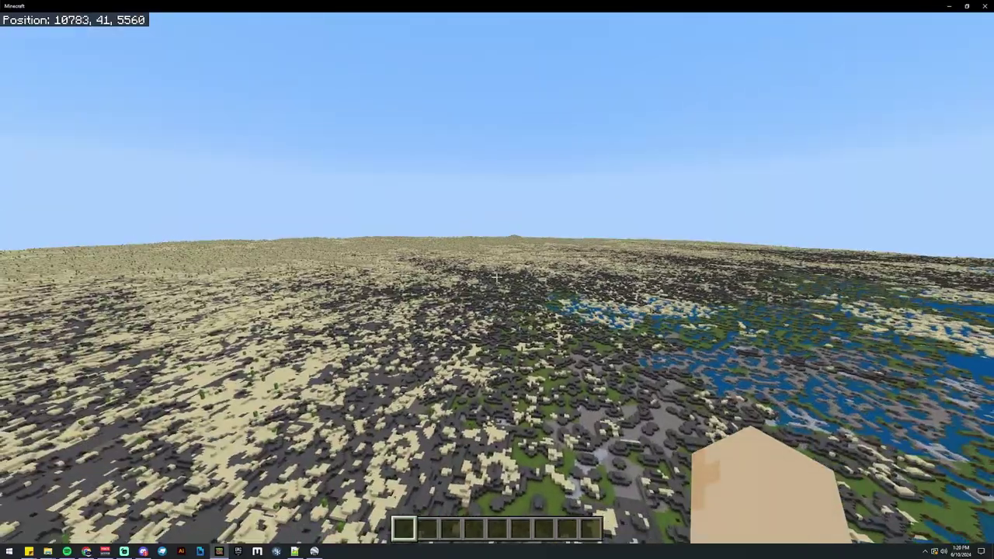
key("w")
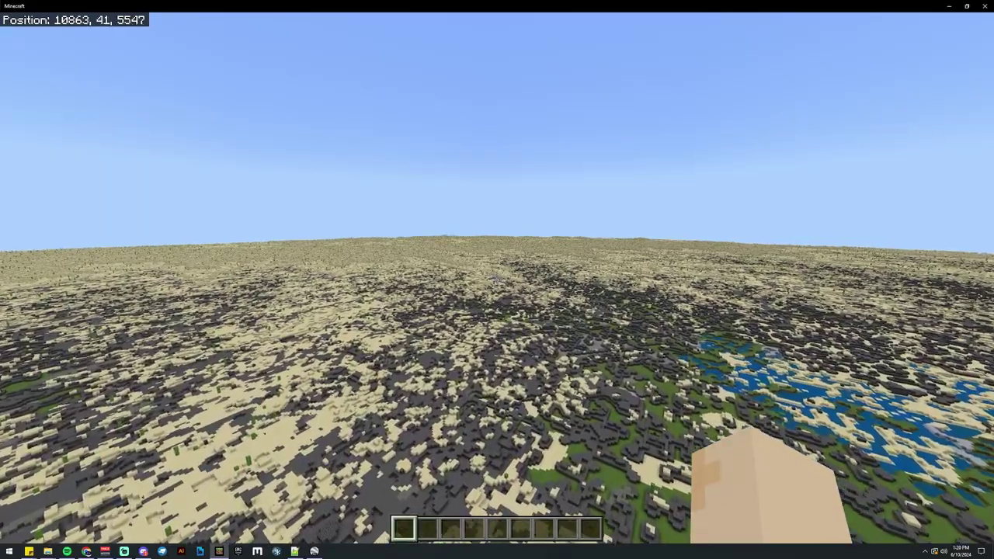
key("w")
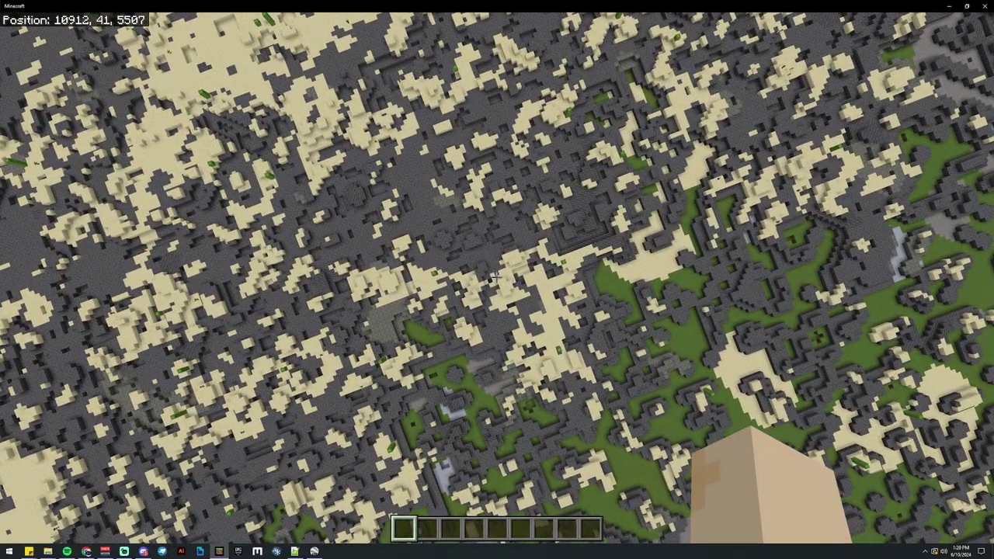
Run /tp ~ ~1000 ~ to rise to 10912, 1041, 5507
key("slash")
type("tp ~~~")
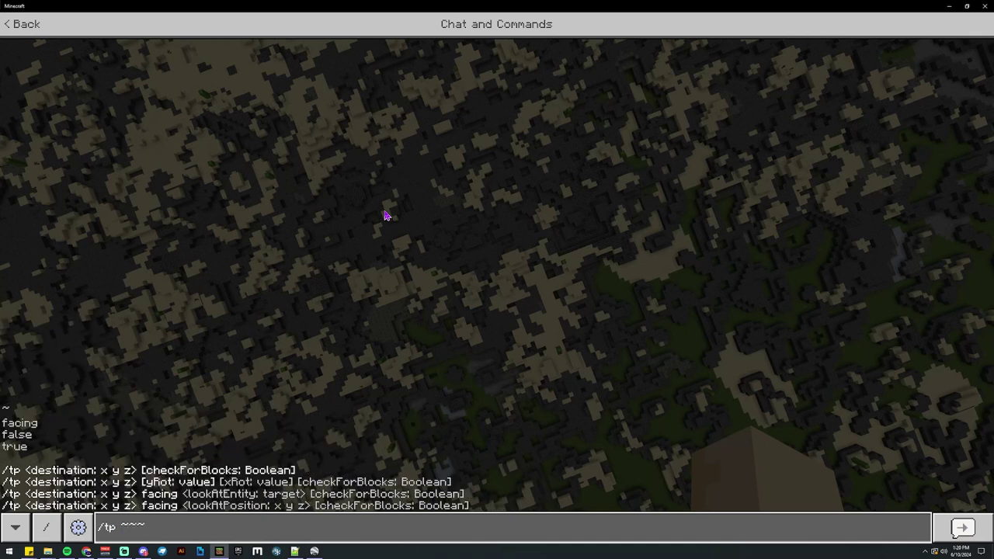
type("1000")
key("Return")
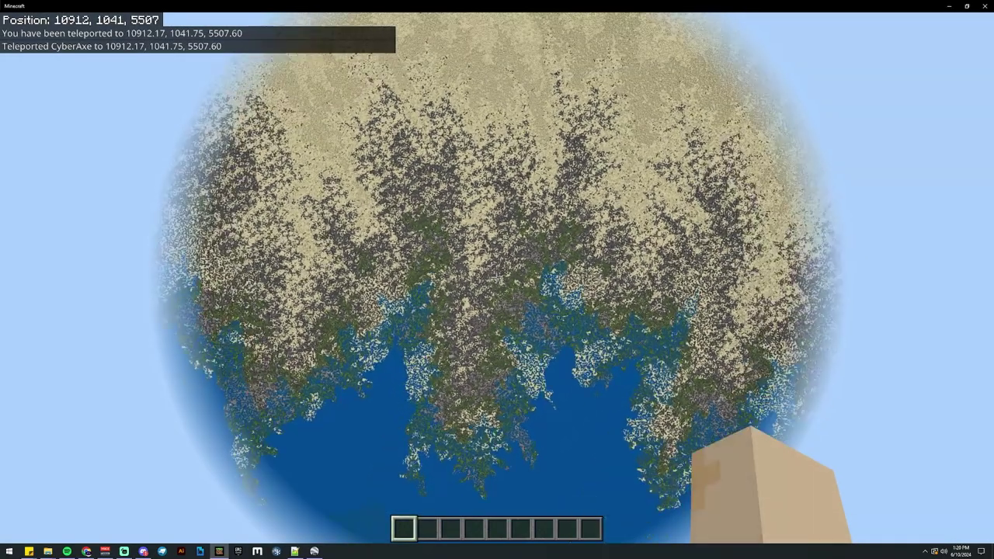
Look up at the world's edge from altitude, then pause Minecraft via the Windows Start menu
key("w")
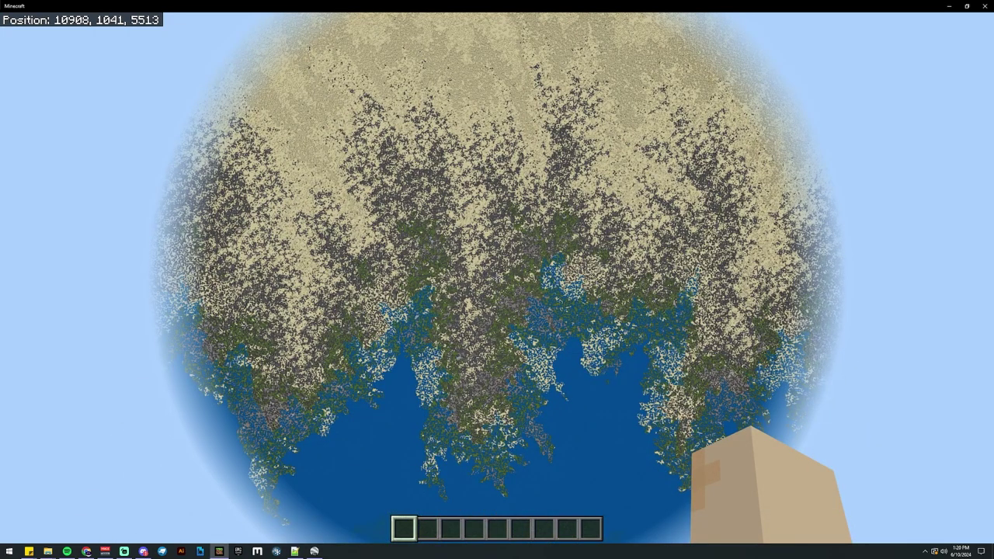
key("super")
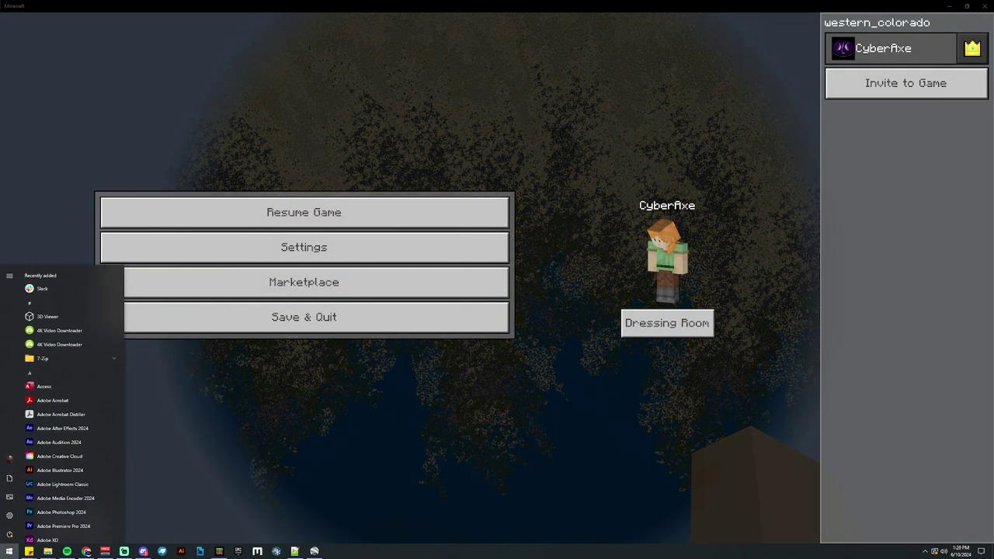